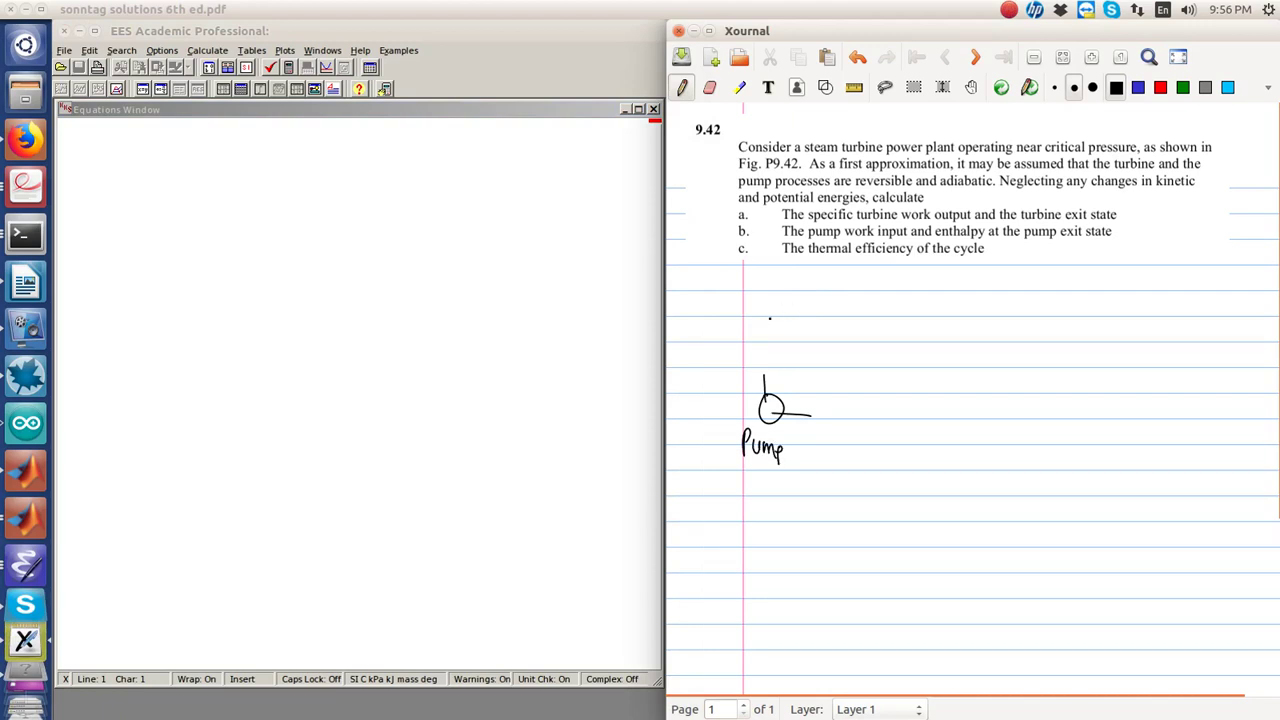
# Draw the steam generator box with its two connected drums above the pump, and run a pipe from it to a turbine
pyautogui.moveTo(752, 290)
pyautogui.mouseDown()
pyautogui.moveTo(758, 368)
pyautogui.moveTo(808, 367)
pyautogui.moveTo(814, 294)
pyautogui.moveTo(753, 290)
pyautogui.mouseUp()
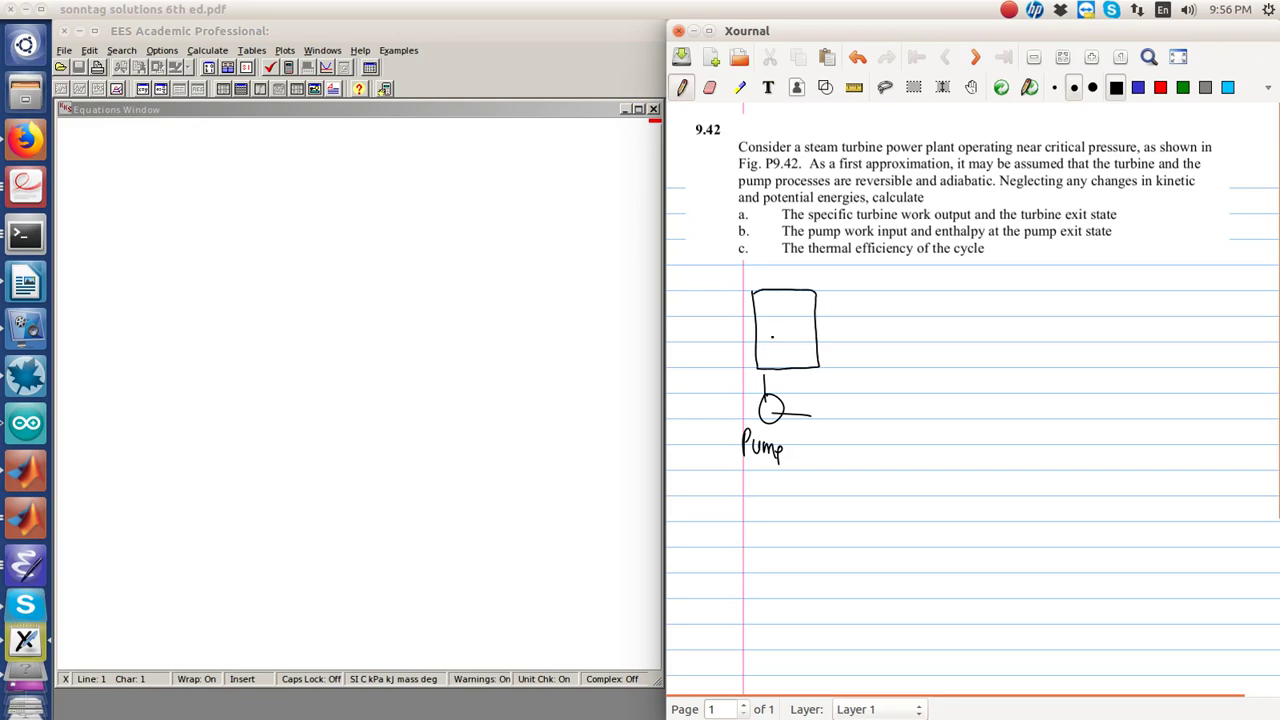
pyautogui.moveTo(772, 345)
pyautogui.mouseDown()
pyautogui.moveTo(798, 292)
pyautogui.moveTo(776, 356)
pyautogui.mouseUp()
pyautogui.moveTo(800, 296)
pyautogui.mouseDown()
pyautogui.moveTo(1000, 295)
pyautogui.moveTo(999, 351)
pyautogui.mouseUp()
pyautogui.moveTo(1000, 328); pyautogui.dragTo(1070, 308)
pyautogui.moveTo(988, 350); pyautogui.dragTo(1083, 375)
# Draw the condenser as a rectangle below the turbine and connect it to the turbine outlet and to the pump
pyautogui.moveTo(1070, 308)
pyautogui.mouseDown()
pyautogui.moveTo(1066, 424)
pyautogui.moveTo(1014, 420)
pyautogui.mouseUp()
pyautogui.moveTo(916, 402)
pyautogui.mouseDown()
pyautogui.moveTo(918, 444)
pyautogui.moveTo(953, 401)
pyautogui.moveTo(1004, 401)
pyautogui.moveTo(1006, 444)
pyautogui.mouseUp()
pyautogui.moveTo(915, 442)
pyautogui.mouseDown()
pyautogui.moveTo(1009, 442)
pyautogui.moveTo(800, 418)
pyautogui.mouseUp()
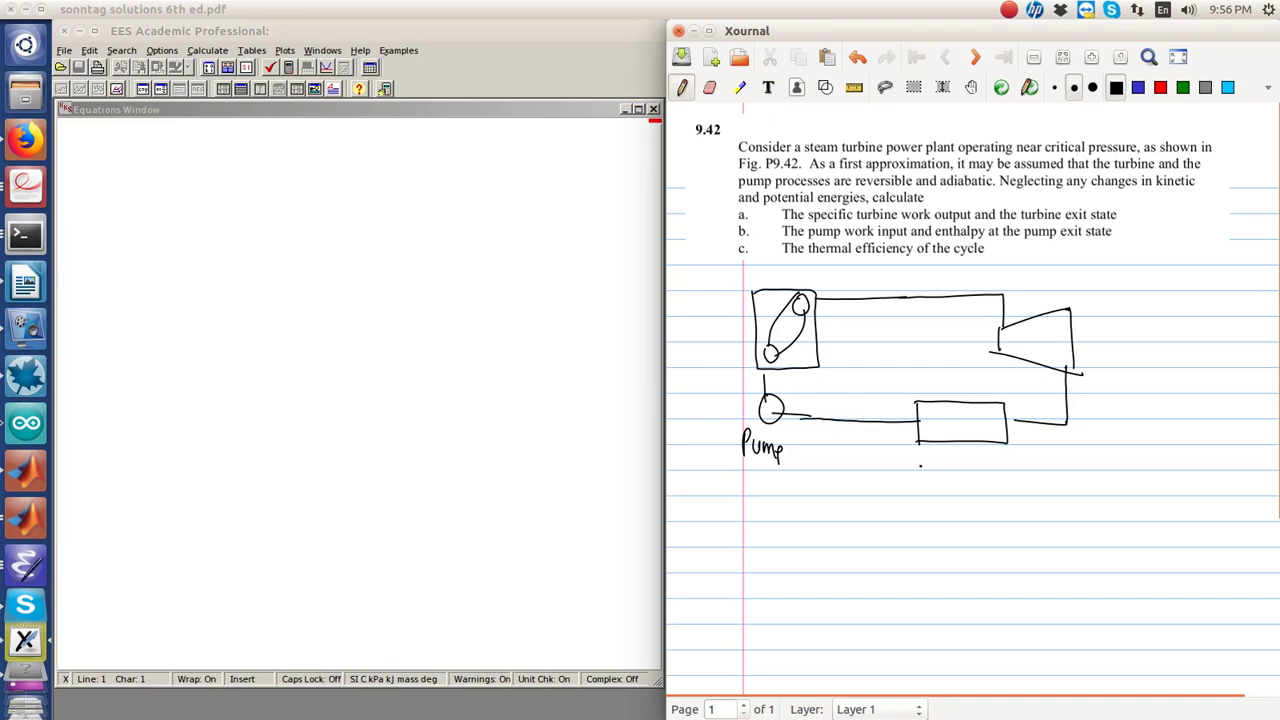
# Label the components in the cycle sketch as Condenser, Turbine and Steam Generator
pyautogui.moveTo(910, 456); pyautogui.dragTo(1000, 460)
pyautogui.moveTo(1092, 331)
pyautogui.mouseDown()
pyautogui.moveTo(1093, 345)
pyautogui.moveTo(1156, 336)
pyautogui.mouseUp()
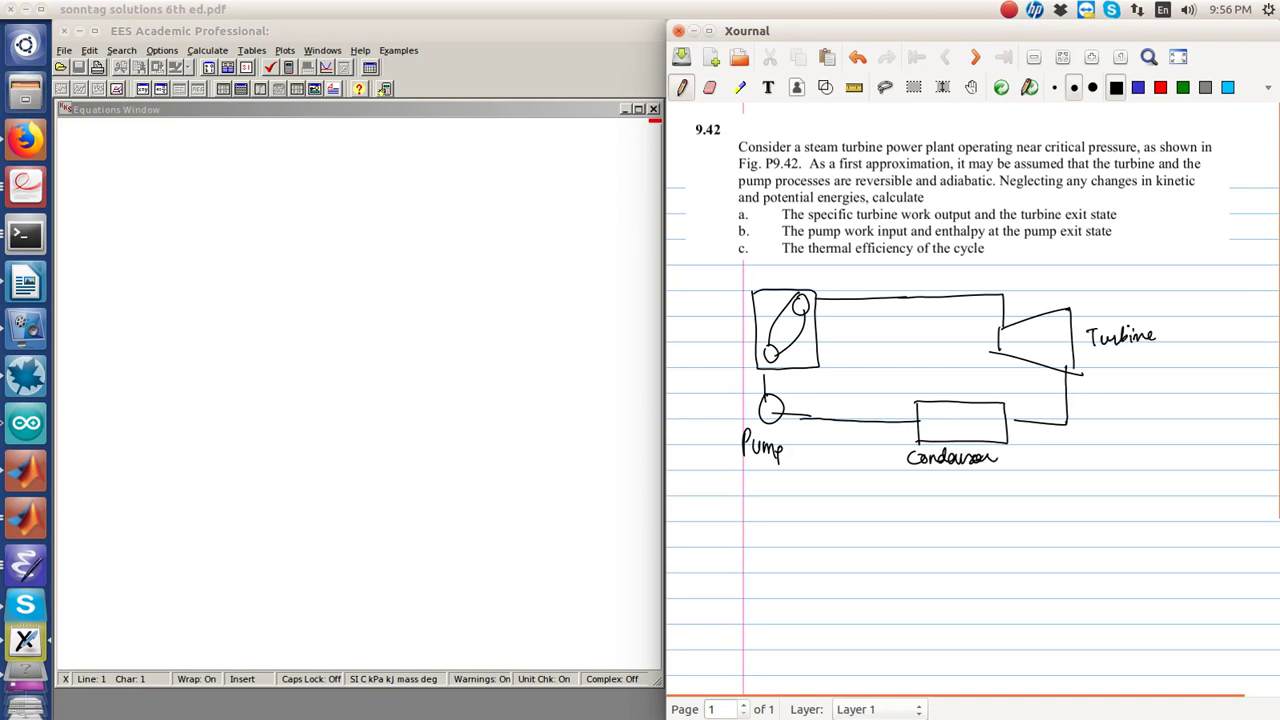
pyautogui.moveTo(824, 330)
pyautogui.mouseDown()
pyautogui.moveTo(864, 337)
pyautogui.moveTo(829, 353)
pyautogui.moveTo(888, 352)
pyautogui.mouseUp()
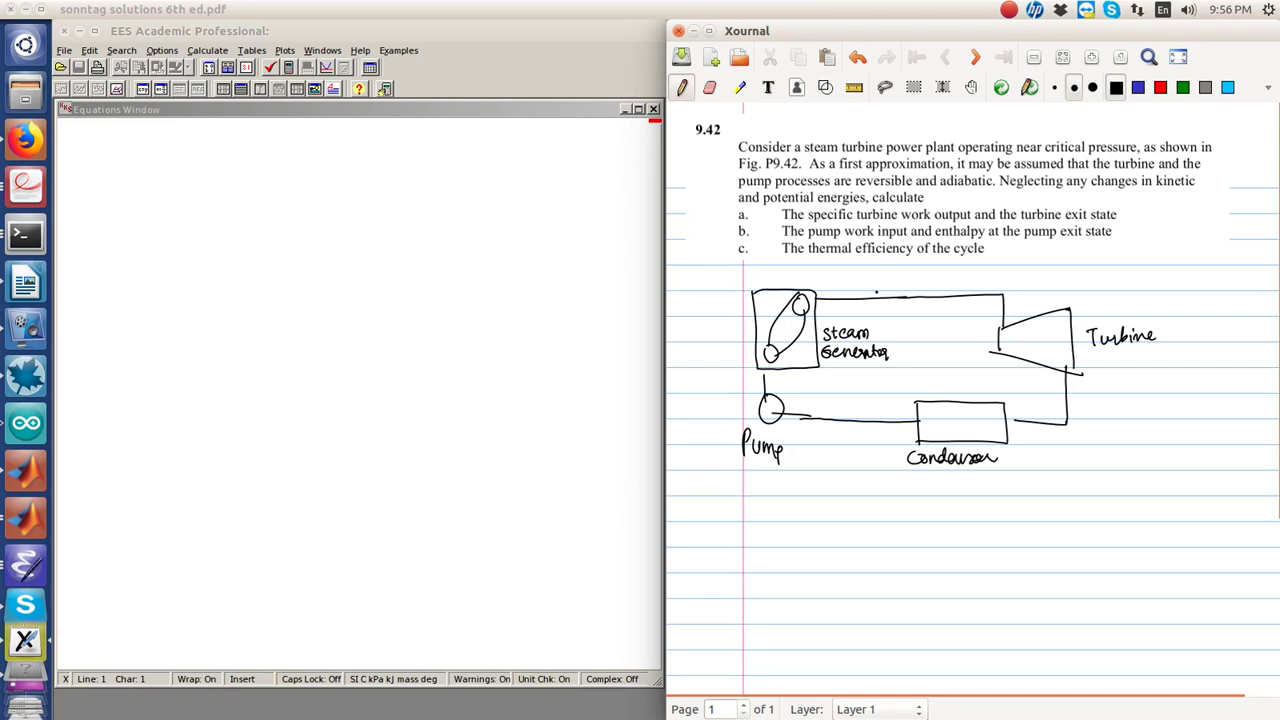
# Mark circled states 1 to 4 on the cycle: turbine inlet, turbine exit, condenser exit and pump exit
pyautogui.moveTo(868, 306); pyautogui.dragTo(875, 270)
pyautogui.moveTo(1087, 390)
pyautogui.mouseDown()
pyautogui.moveTo(1101, 401)
pyautogui.moveTo(1096, 384)
pyautogui.mouseUp()
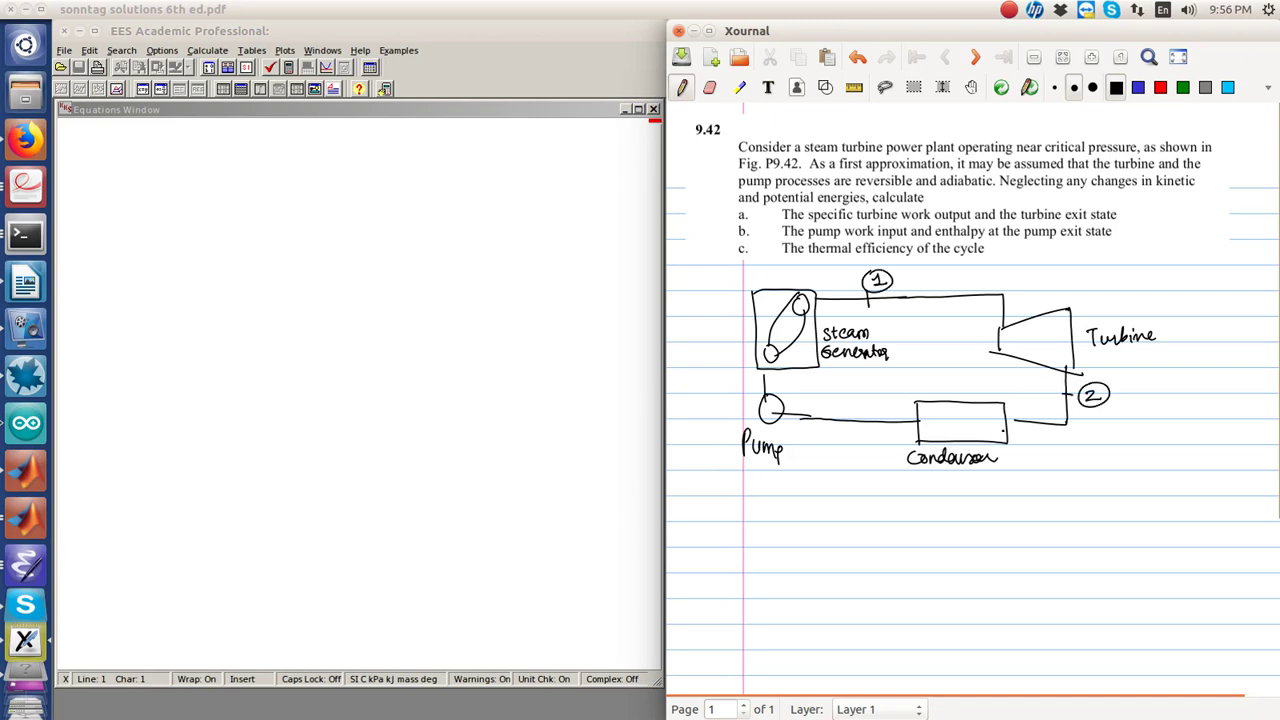
pyautogui.moveTo(886, 416); pyautogui.dragTo(886, 432)
pyautogui.moveTo(877, 436); pyautogui.dragTo(879, 452)
pyautogui.moveTo(876, 434); pyautogui.dragTo(874, 436)
pyautogui.moveTo(752, 381)
pyautogui.mouseDown()
pyautogui.moveTo(767, 381)
pyautogui.moveTo(724, 399)
pyautogui.moveTo(718, 378)
pyautogui.mouseUp()
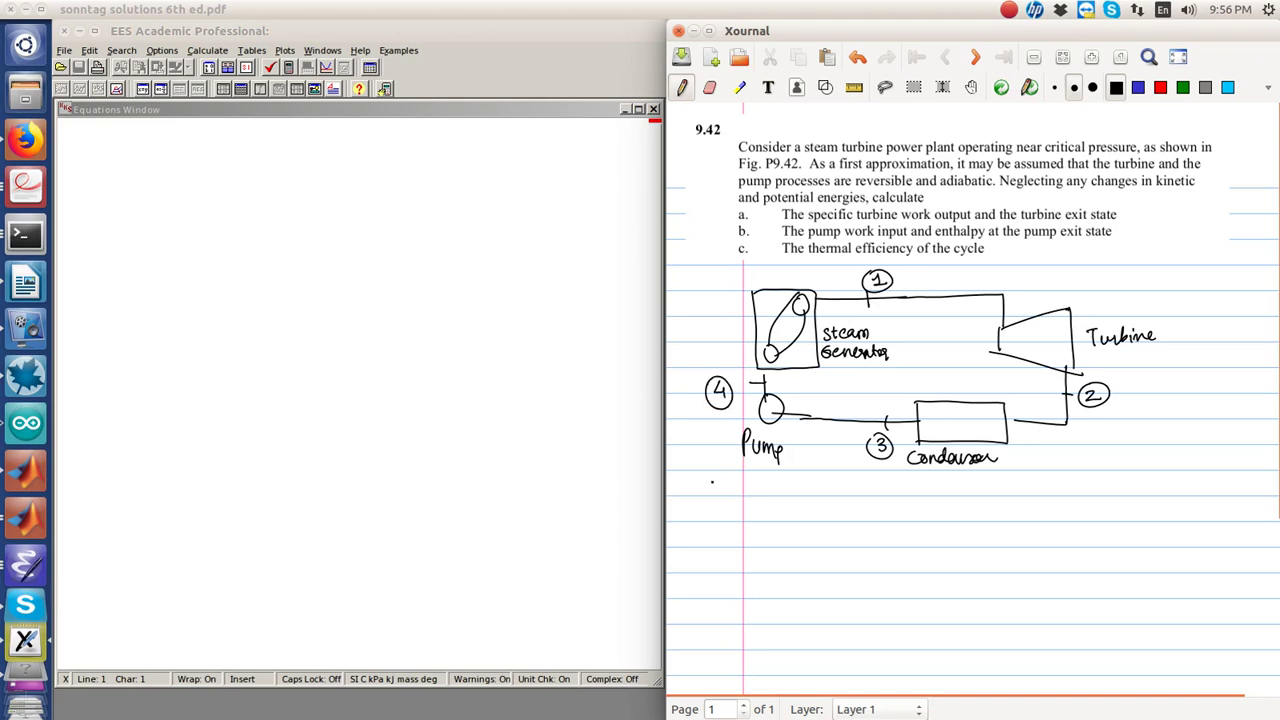
# Handwrite the high-pressure condition P1 = P4 = 20 MPa below the cycle sketch
pyautogui.moveTo(711, 498)
pyautogui.mouseDown()
pyautogui.moveTo(712, 486)
pyautogui.moveTo(723, 504)
pyautogui.mouseUp()
pyautogui.moveTo(728, 484); pyautogui.dragTo(742, 488)
pyautogui.moveTo(752, 500); pyautogui.dragTo(753, 490)
pyautogui.moveTo(754, 490)
pyautogui.mouseDown()
pyautogui.moveTo(762, 509)
pyautogui.moveTo(785, 483)
pyautogui.mouseUp()
pyautogui.moveTo(772, 490)
pyautogui.mouseDown()
pyautogui.moveTo(806, 480)
pyautogui.moveTo(814, 493)
pyautogui.mouseUp()
pyautogui.moveTo(822, 480); pyautogui.dragTo(836, 479)
pyautogui.moveTo(836, 481); pyautogui.dragTo(857, 492)
pyautogui.moveTo(860, 494)
pyautogui.mouseDown()
pyautogui.moveTo(861, 478)
pyautogui.moveTo(877, 492)
pyautogui.mouseUp()
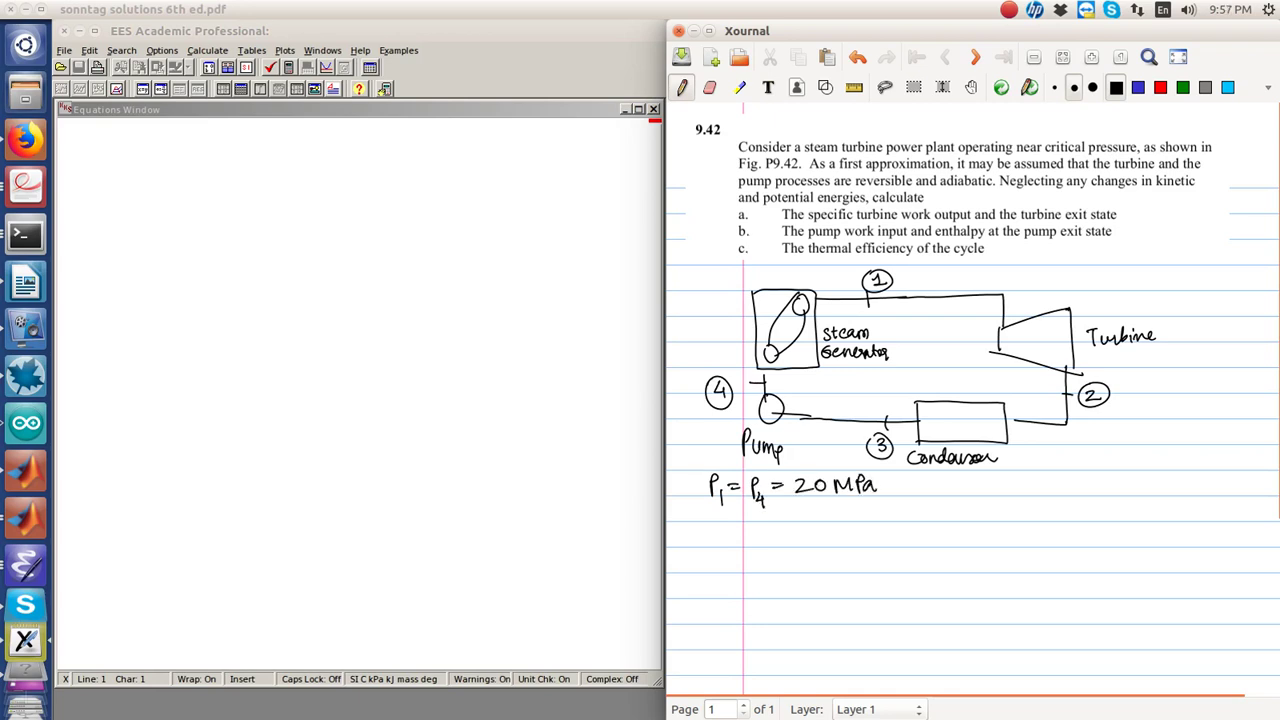
# Handwrite the low-pressure condition P2 = P3 = 20 kPa under the first pressure line
pyautogui.moveTo(710, 505)
pyautogui.mouseDown()
pyautogui.moveTo(711, 531)
pyautogui.moveTo(713, 518)
pyautogui.moveTo(727, 531)
pyautogui.mouseUp()
pyautogui.moveTo(733, 523); pyautogui.dragTo(752, 533)
pyautogui.moveTo(752, 512)
pyautogui.mouseDown()
pyautogui.moveTo(762, 537)
pyautogui.moveTo(793, 521)
pyautogui.mouseUp()
pyautogui.moveTo(779, 528); pyautogui.dragTo(817, 532)
pyautogui.moveTo(821, 519); pyautogui.dragTo(841, 531)
pyautogui.moveTo(854, 517); pyautogui.dragTo(862, 534)
pyautogui.moveTo(862, 512); pyautogui.dragTo(883, 535)
# Add a large plus sign beside the pressures and write the temperature T1 = 700°C
pyautogui.moveTo(907, 487); pyautogui.dragTo(909, 510)
pyautogui.moveTo(899, 503)
pyautogui.mouseDown()
pyautogui.moveTo(969, 484)
pyautogui.moveTo(967, 514)
pyautogui.mouseUp()
pyautogui.click(971, 487)
pyautogui.moveTo(979, 492); pyautogui.dragTo(991, 491)
pyautogui.moveTo(980, 499); pyautogui.dragTo(1003, 500)
pyautogui.moveTo(1016, 484); pyautogui.dragTo(1027, 487)
pyautogui.moveTo(1037, 477); pyautogui.dragTo(1053, 498)
# Write the second given temperature, T3 = 40°C, beneath T1
pyautogui.moveTo(958, 514)
pyautogui.mouseDown()
pyautogui.moveTo(961, 532)
pyautogui.moveTo(970, 510)
pyautogui.mouseUp()
pyautogui.moveTo(963, 524)
pyautogui.mouseDown()
pyautogui.moveTo(967, 537)
pyautogui.moveTo(991, 521)
pyautogui.mouseUp()
pyautogui.moveTo(983, 528); pyautogui.dragTo(1010, 524)
pyautogui.moveTo(1005, 514)
pyautogui.mouseDown()
pyautogui.moveTo(1006, 534)
pyautogui.moveTo(1026, 513)
pyautogui.mouseUp()
pyautogui.moveTo(1045, 519); pyautogui.dragTo(1045, 531)
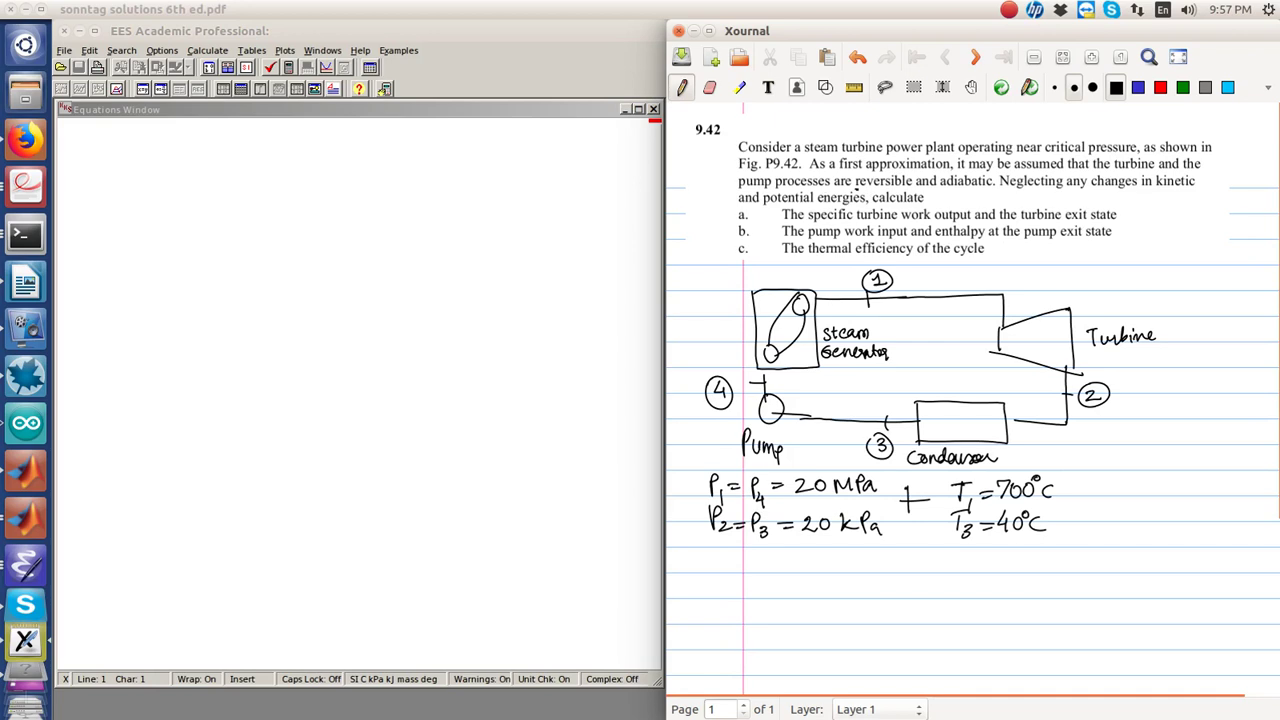
# Underline "reversible and adiabatic" in the problem statement
pyautogui.moveTo(856, 189); pyautogui.dragTo(991, 196)
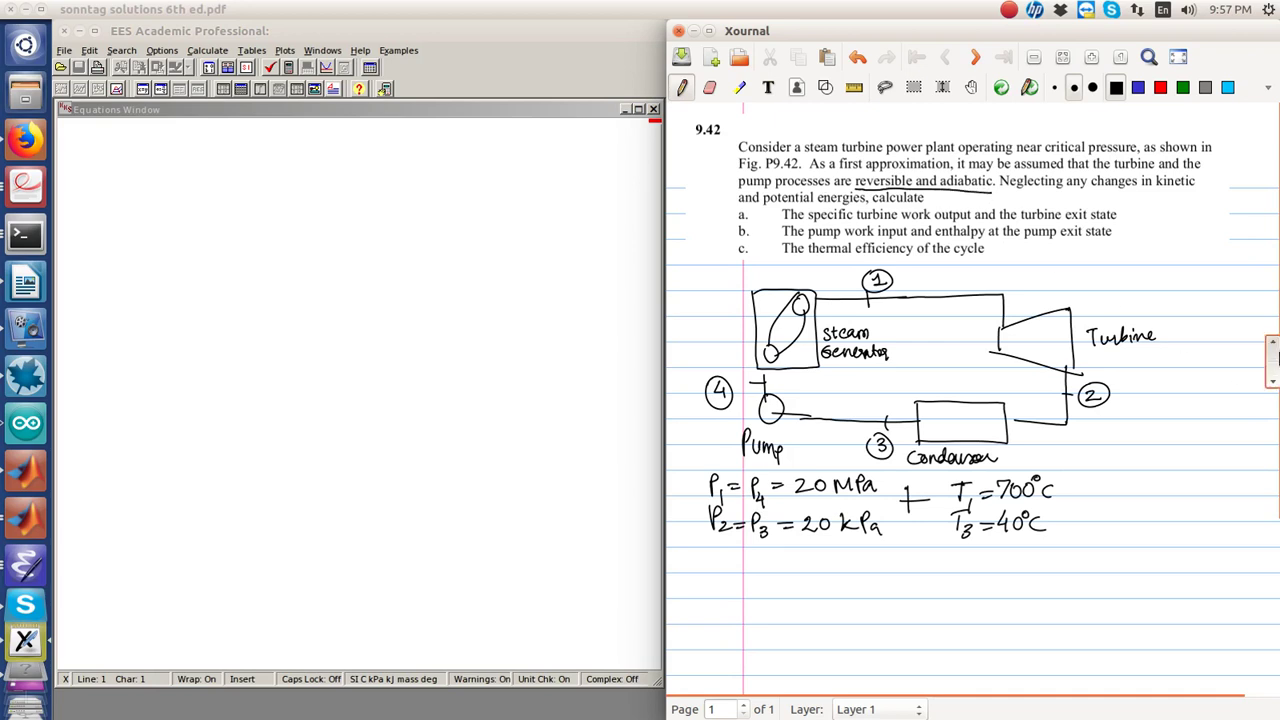
# Draw T and s axes with their labels below the given data, and sketch the saturation dome on them
pyautogui.scroll(-3, 1260, 440)
pyautogui.scroll(-1, 1260, 466)
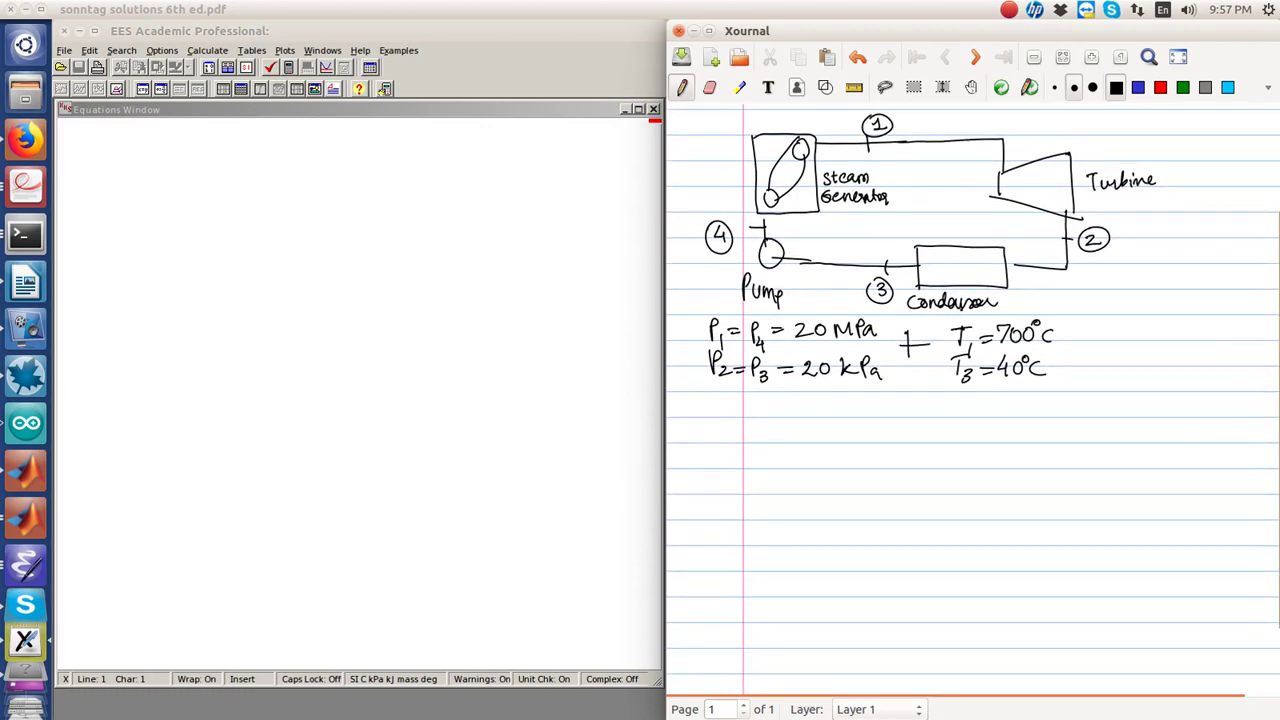
pyautogui.moveTo(718, 400)
pyautogui.mouseDown()
pyautogui.moveTo(715, 601)
pyautogui.moveTo(756, 578)
pyautogui.moveTo(988, 580)
pyautogui.moveTo(974, 589)
pyautogui.mouseUp()
pyautogui.moveTo(712, 412); pyautogui.dragTo(730, 411)
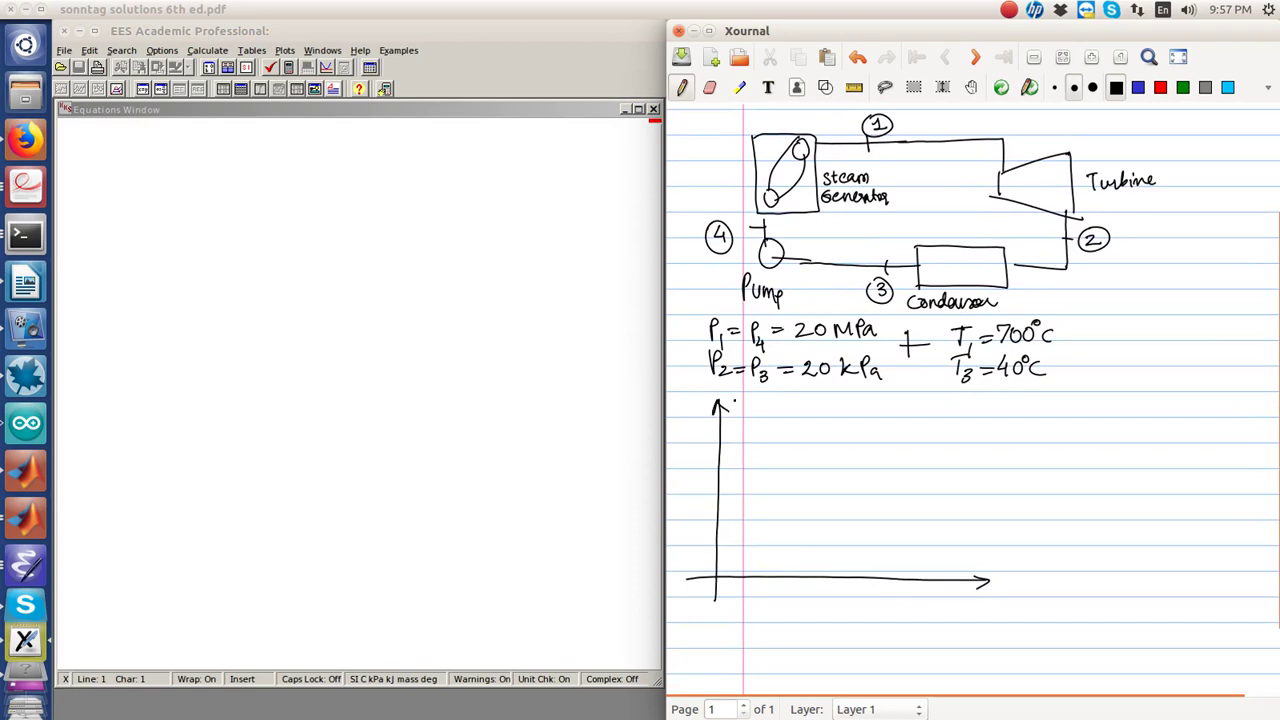
pyautogui.moveTo(695, 466)
pyautogui.mouseDown()
pyautogui.moveTo(696, 488)
pyautogui.moveTo(704, 466)
pyautogui.mouseUp()
pyautogui.moveTo(829, 595)
pyautogui.mouseDown()
pyautogui.moveTo(815, 617)
pyautogui.moveTo(822, 606)
pyautogui.mouseUp()
pyautogui.moveTo(740, 557)
pyautogui.mouseDown()
pyautogui.moveTo(768, 424)
pyautogui.moveTo(992, 548)
pyautogui.mouseUp()
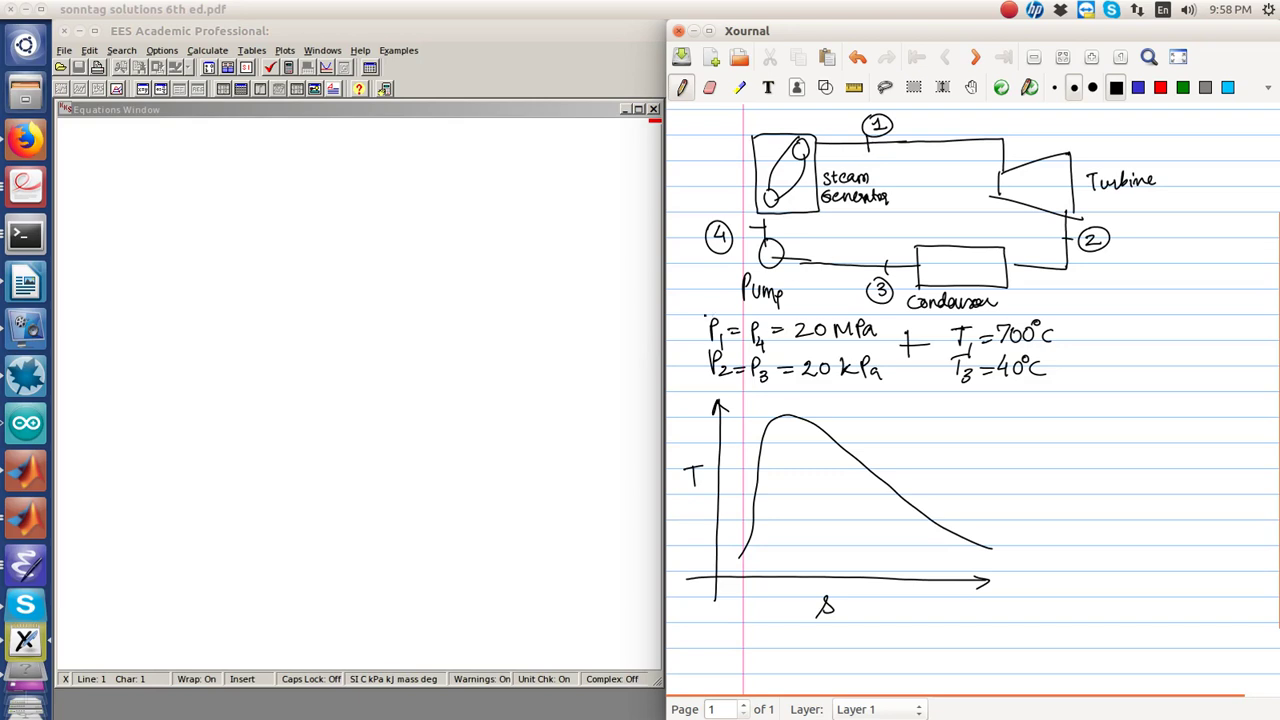
# Put check marks beside P1 and T1 = 700°C in the given data
pyautogui.moveTo(690, 313); pyautogui.dragTo(712, 305)
pyautogui.moveTo(1057, 316); pyautogui.dragTo(1087, 309)
# Switch to EES and set up a new T-s property plot with Steam as the fluid
pyautogui.click(322, 50)
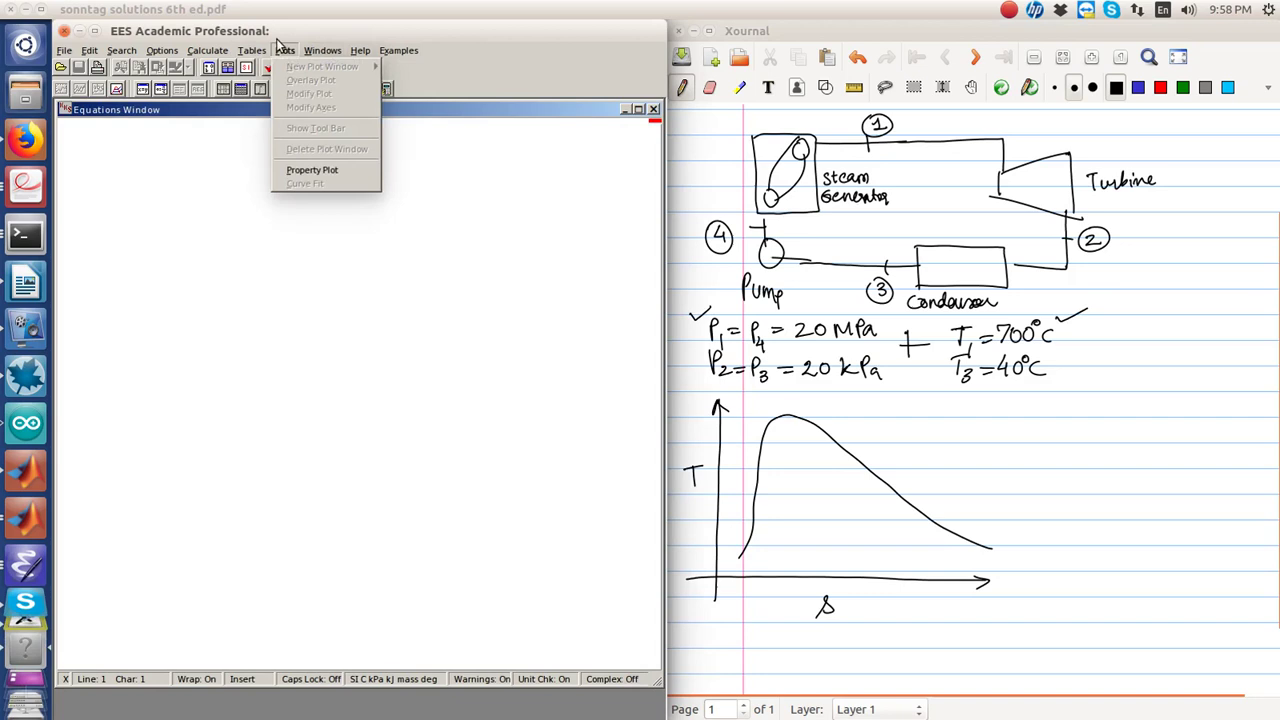
pyautogui.click(312, 170)
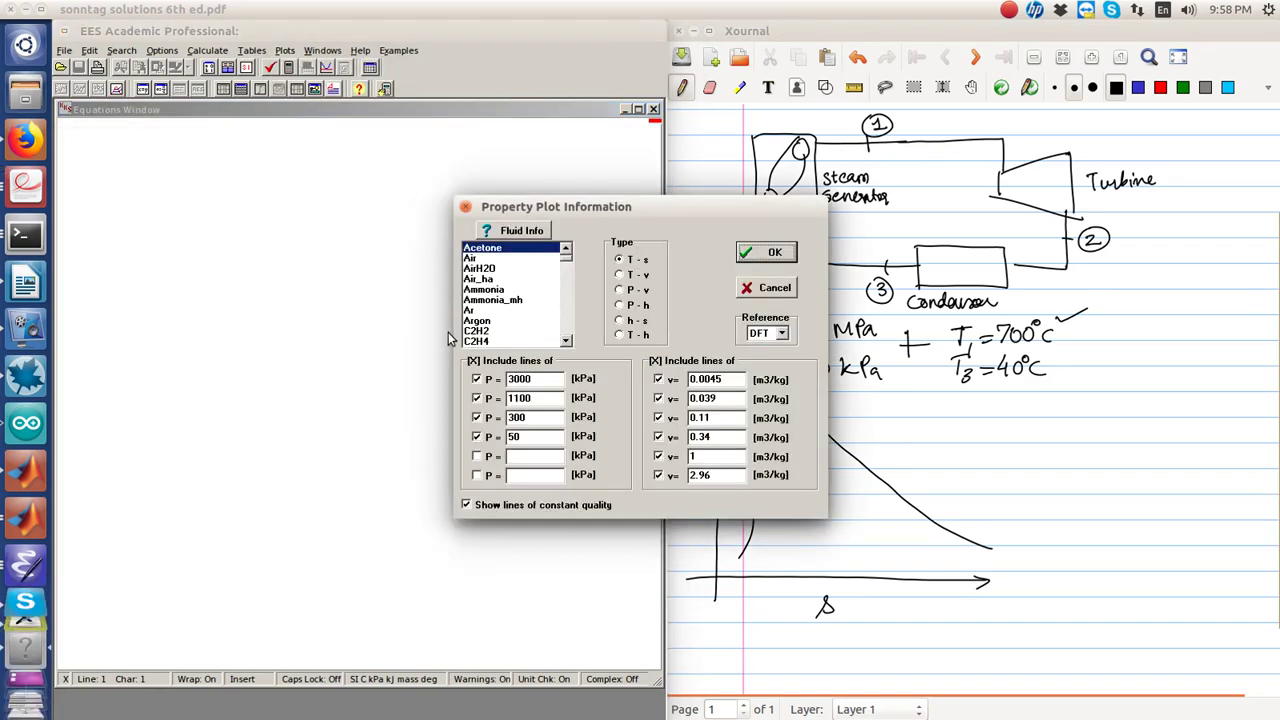
pyautogui.scroll(-10, 505, 320)
pyautogui.click(490, 330)
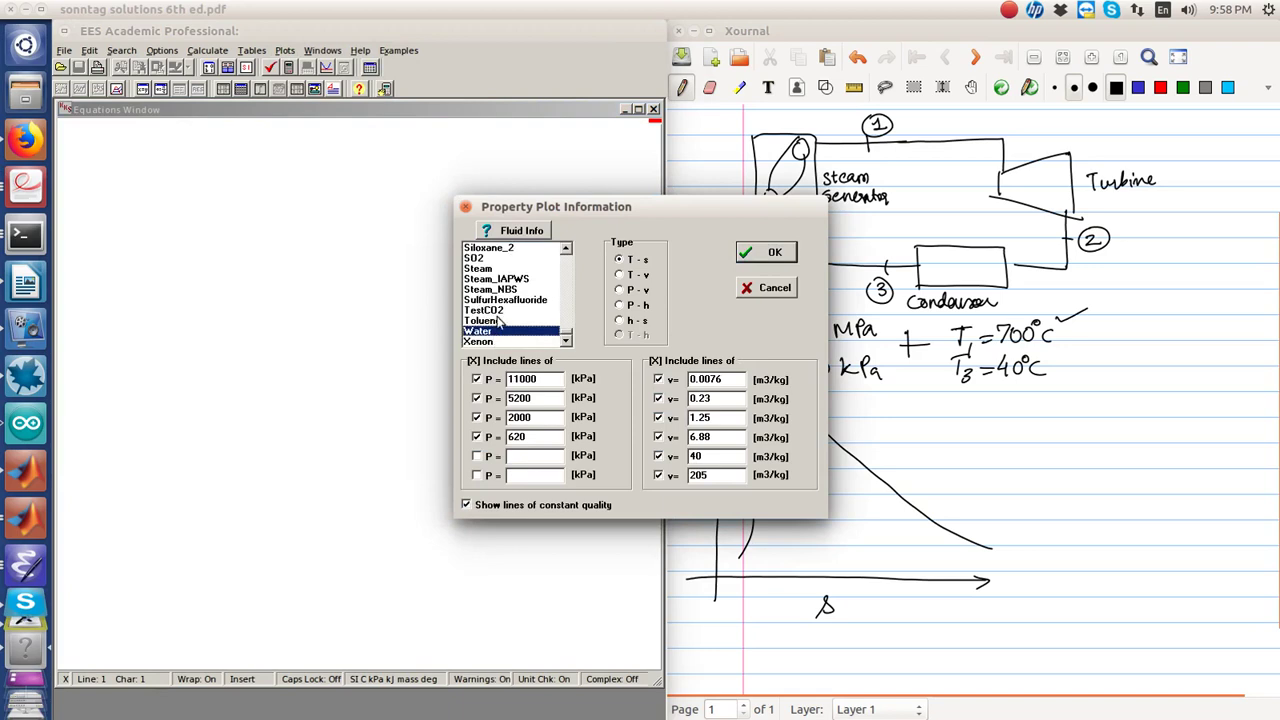
pyautogui.scroll(3, 510, 306)
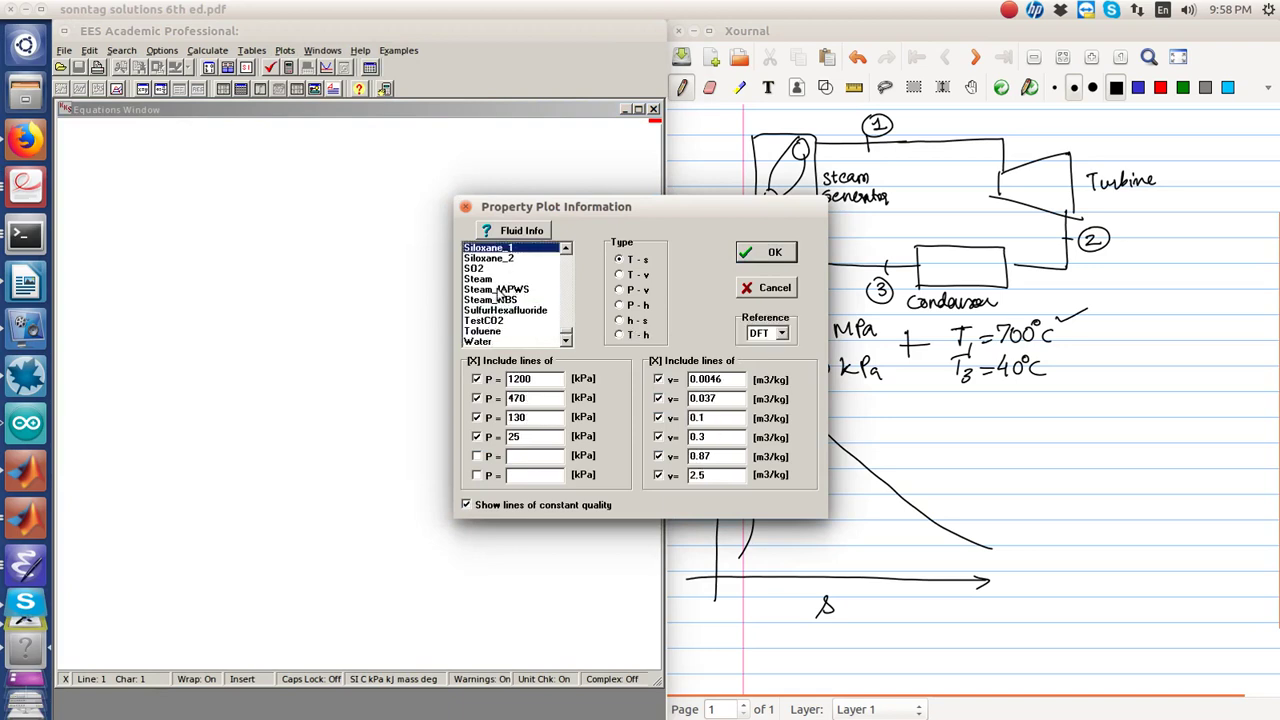
pyautogui.click(490, 279)
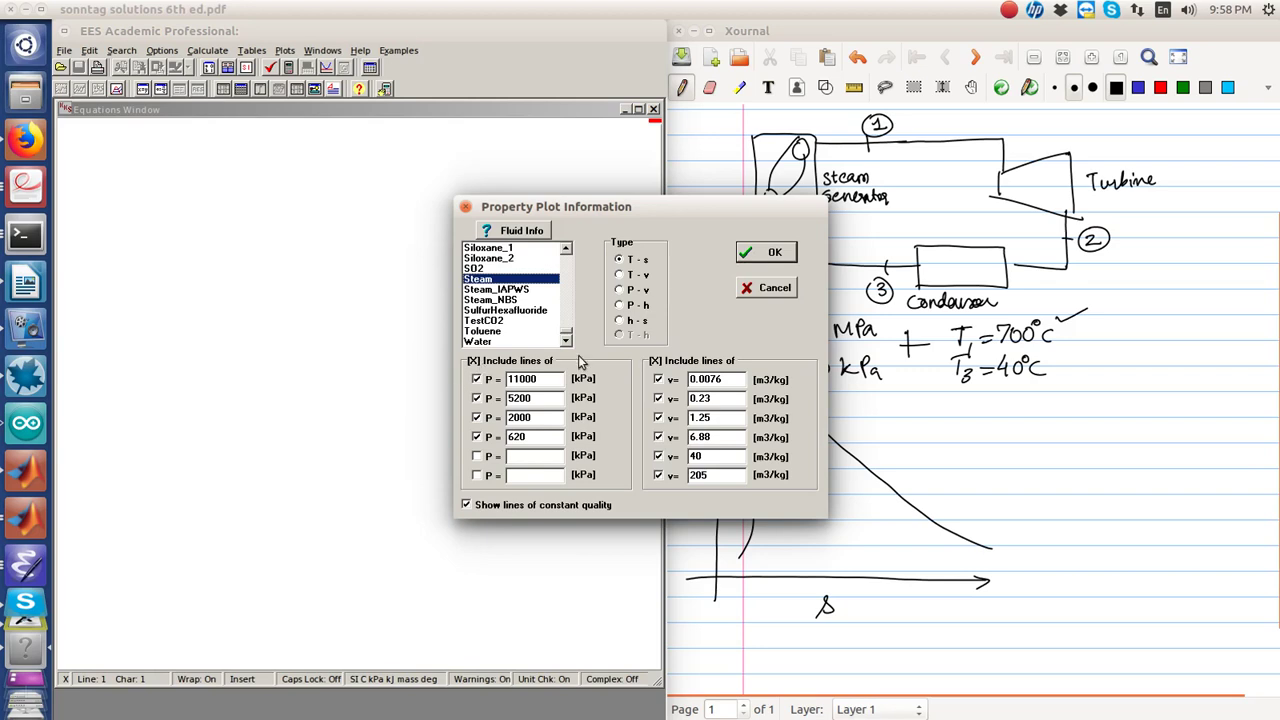
# Create the property plot with only a 20000 kPa pressure line, excluding the other pressure lines and all specific volume lines
pyautogui.click(509, 365)
pyautogui.moveTo(665, 207); pyautogui.dragTo(505, 233)
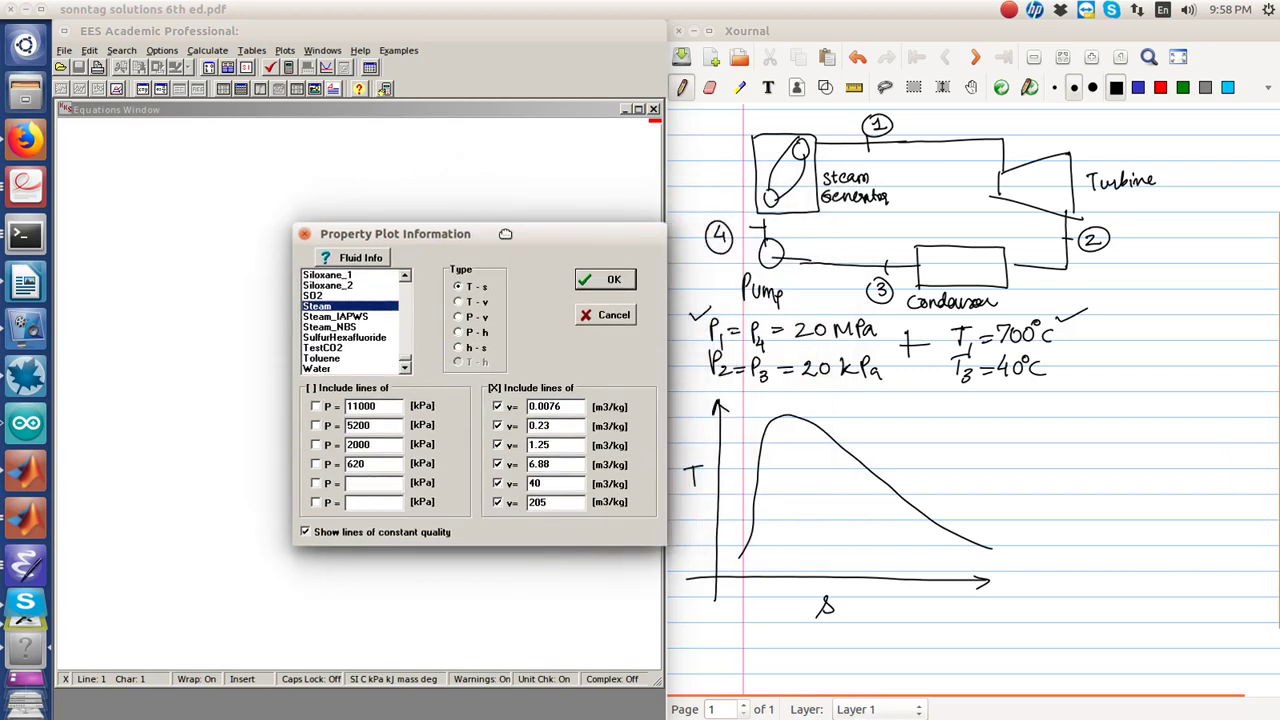
pyautogui.click(317, 406)
pyautogui.doubleClick(378, 408)
pyautogui.write('20000')
pyautogui.click(494, 389)
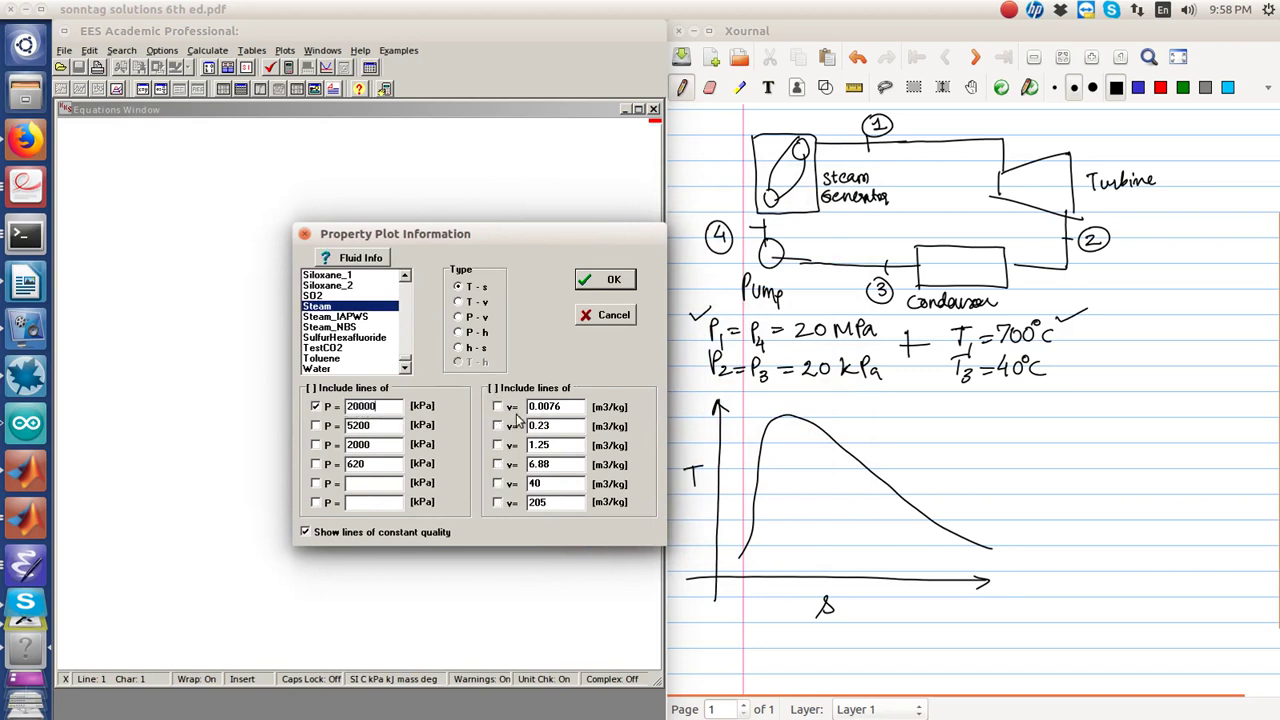
pyautogui.click(600, 284)
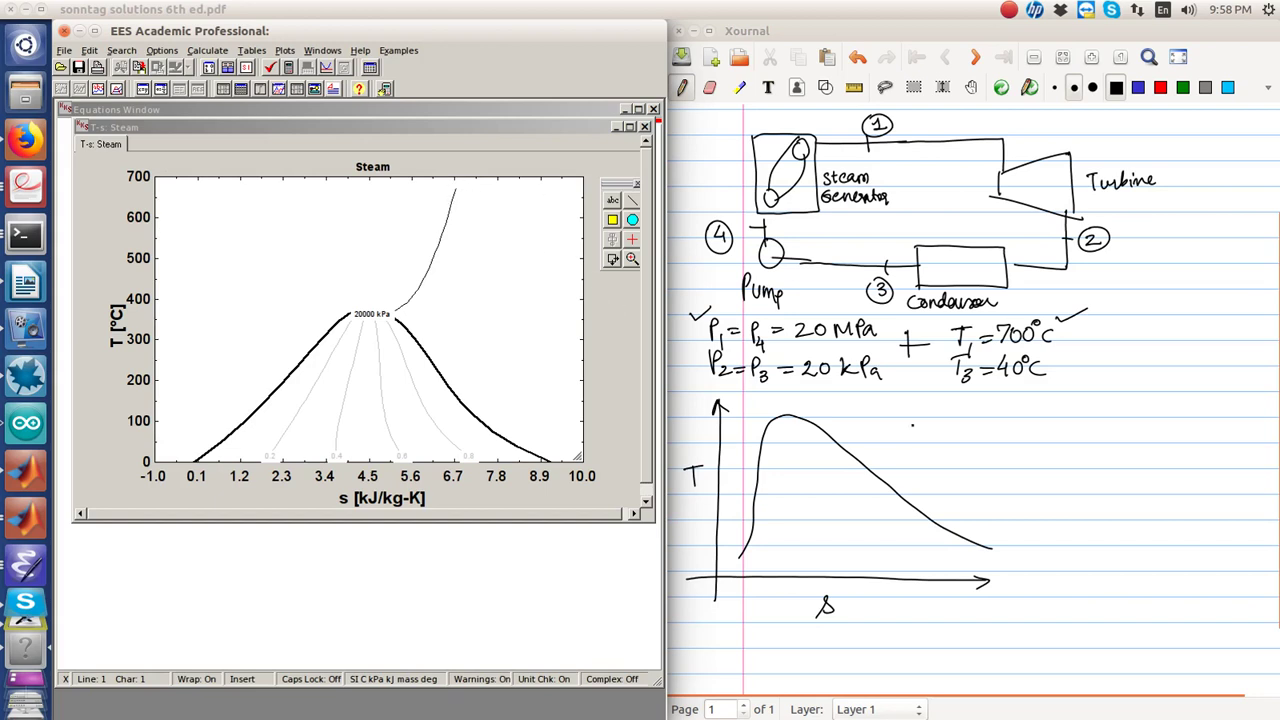
# Back in Xournal, mark state 1 with a point above the dome on the T-s sketch and label it with a red circled 1
pyautogui.click(890, 402)
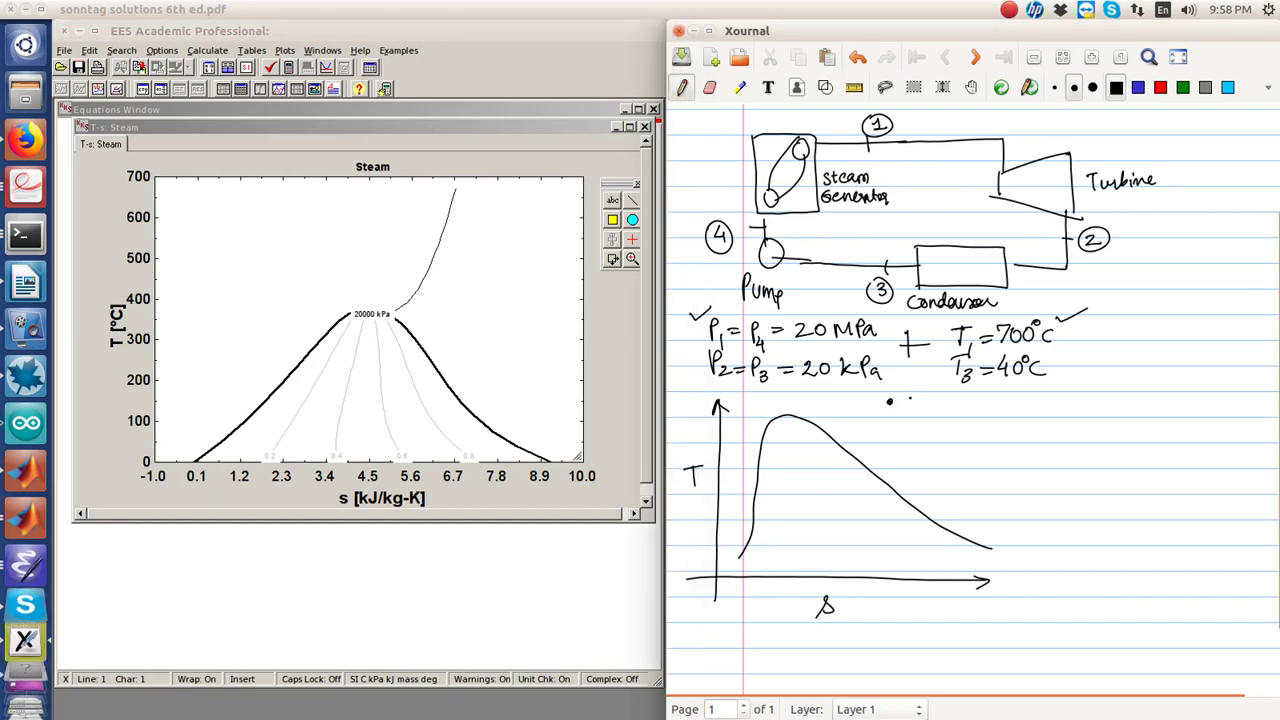
pyautogui.moveTo(911, 392)
pyautogui.mouseDown()
pyautogui.moveTo(926, 406)
pyautogui.moveTo(916, 385)
pyautogui.mouseUp()
pyautogui.hotkey('ctrl', 'shift', 'e')
pyautogui.hotkey('ctrl', 'shift', 'p')
pyautogui.click(1160, 87)
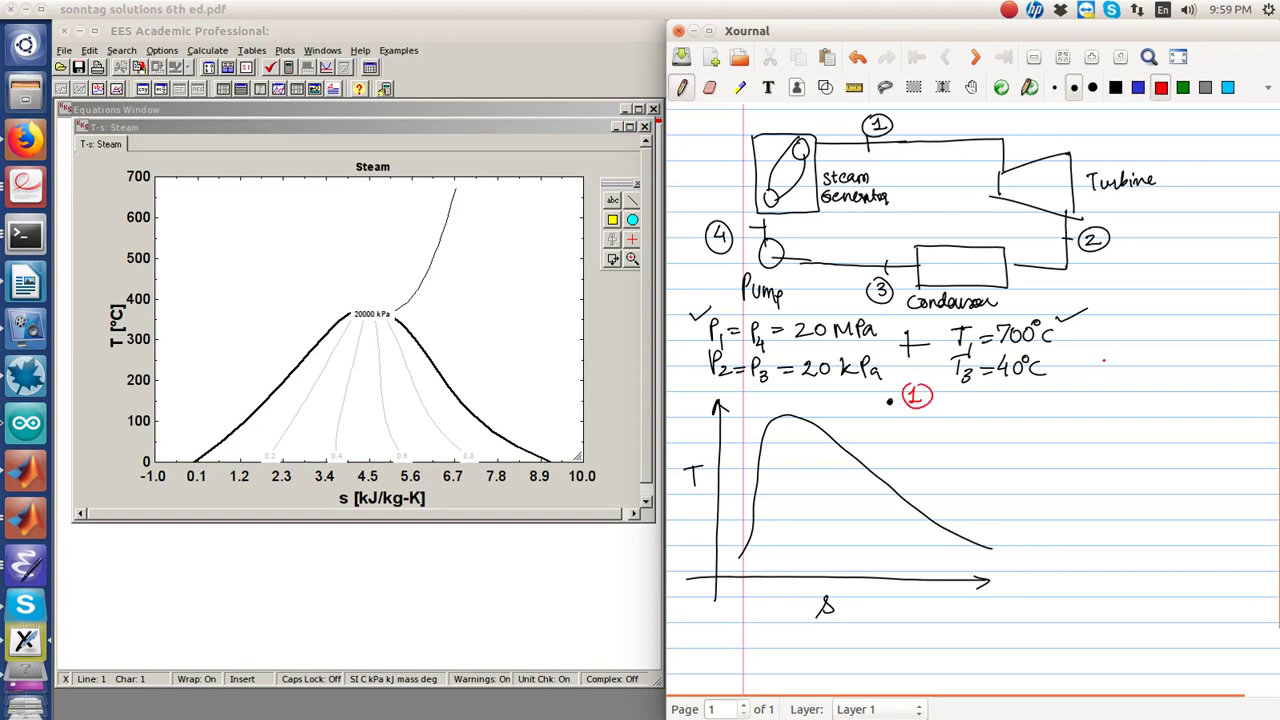
# Write the process note "1-2: Turbine" in red beside the given temperatures
pyautogui.moveTo(1123, 357)
pyautogui.mouseDown()
pyautogui.moveTo(1133, 370)
pyautogui.moveTo(1101, 371)
pyautogui.mouseUp()
pyautogui.moveTo(1106, 362)
pyautogui.mouseDown()
pyautogui.moveTo(1119, 362)
pyautogui.moveTo(1109, 394)
pyautogui.moveTo(1124, 394)
pyautogui.mouseUp()
pyautogui.click(1130, 393)
pyautogui.moveTo(1167, 348); pyautogui.dragTo(1168, 373)
pyautogui.moveTo(1155, 352); pyautogui.dragTo(1188, 358)
pyautogui.moveTo(1184, 370)
pyautogui.mouseDown()
pyautogui.moveTo(1197, 358)
pyautogui.moveTo(1204, 370)
pyautogui.mouseUp()
pyautogui.moveTo(1210, 360)
pyautogui.mouseDown()
pyautogui.moveTo(1212, 371)
pyautogui.moveTo(1247, 360)
pyautogui.mouseUp()
# Write "Reversible + Adiabatic" in red below the turbine process heading
pyautogui.click(1141, 391)
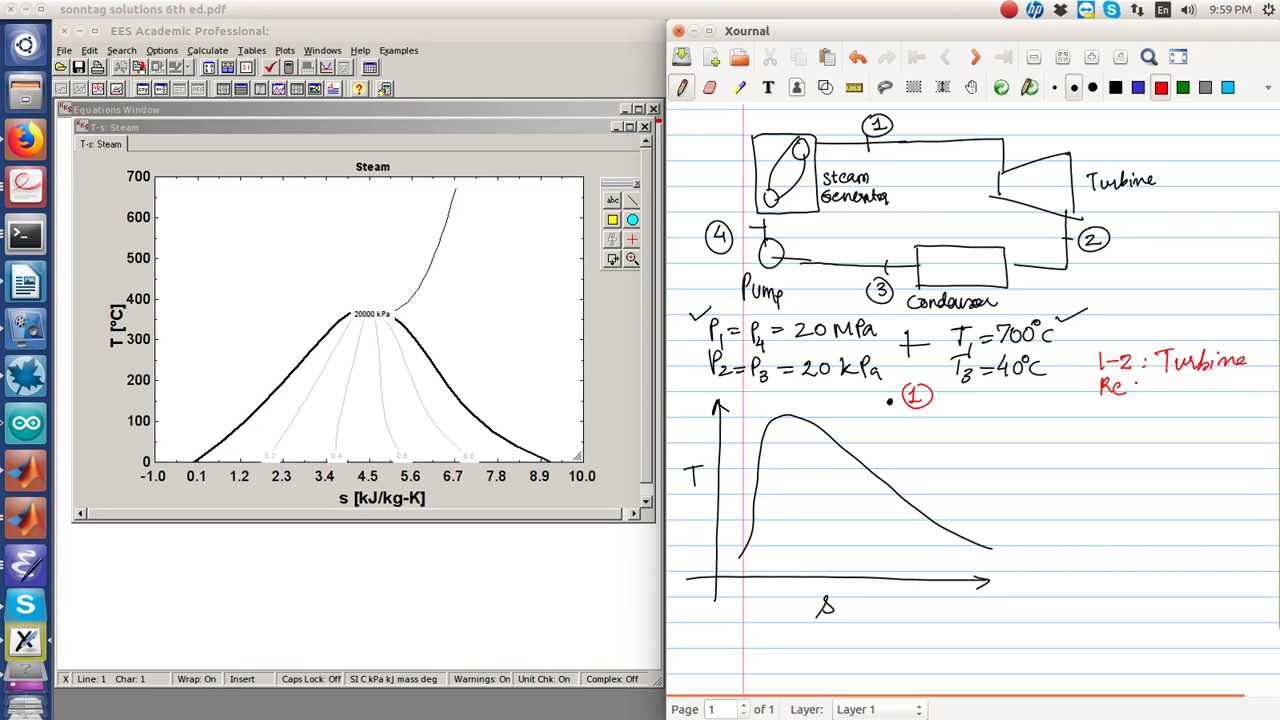
pyautogui.moveTo(1128, 380); pyautogui.dragTo(1178, 384)
pyautogui.moveTo(1180, 378); pyautogui.dragTo(1205, 383)
pyautogui.moveTo(1126, 404); pyautogui.dragTo(1141, 403)
pyautogui.moveTo(1134, 396)
pyautogui.mouseDown()
pyautogui.moveTo(1127, 412)
pyautogui.moveTo(1150, 418)
pyautogui.mouseUp()
pyautogui.moveTo(1148, 408); pyautogui.dragTo(1174, 427)
pyautogui.click(1174, 422)
pyautogui.moveTo(1176, 410); pyautogui.dragTo(1186, 427)
pyautogui.moveTo(1194, 418); pyautogui.dragTo(1192, 427)
# Underline Reversible and Adiabatic, then join them with a brace labelled "isentropic"
pyautogui.moveTo(1096, 397); pyautogui.dragTo(1200, 391)
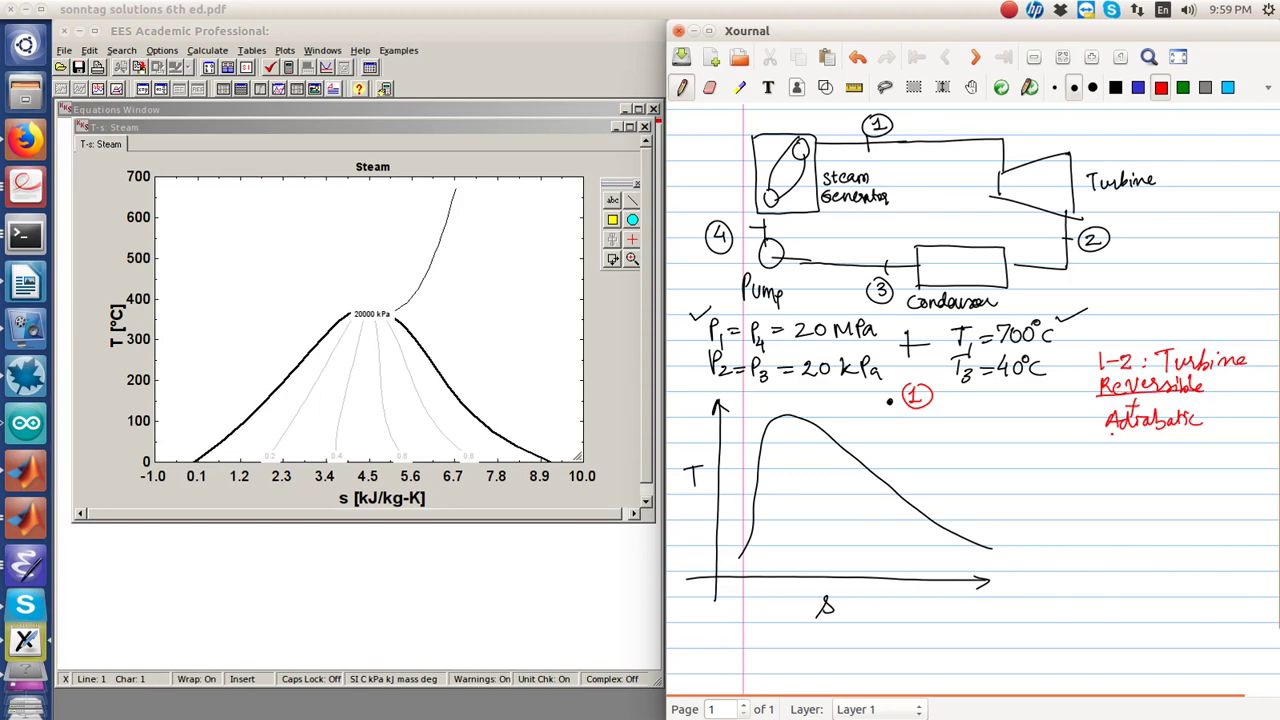
pyautogui.moveTo(1106, 433); pyautogui.dragTo(1198, 435)
pyautogui.moveTo(1098, 384)
pyautogui.mouseDown()
pyautogui.moveTo(1092, 431)
pyautogui.moveTo(1065, 407)
pyautogui.moveTo(1043, 412)
pyautogui.moveTo(1088, 400)
pyautogui.mouseUp()
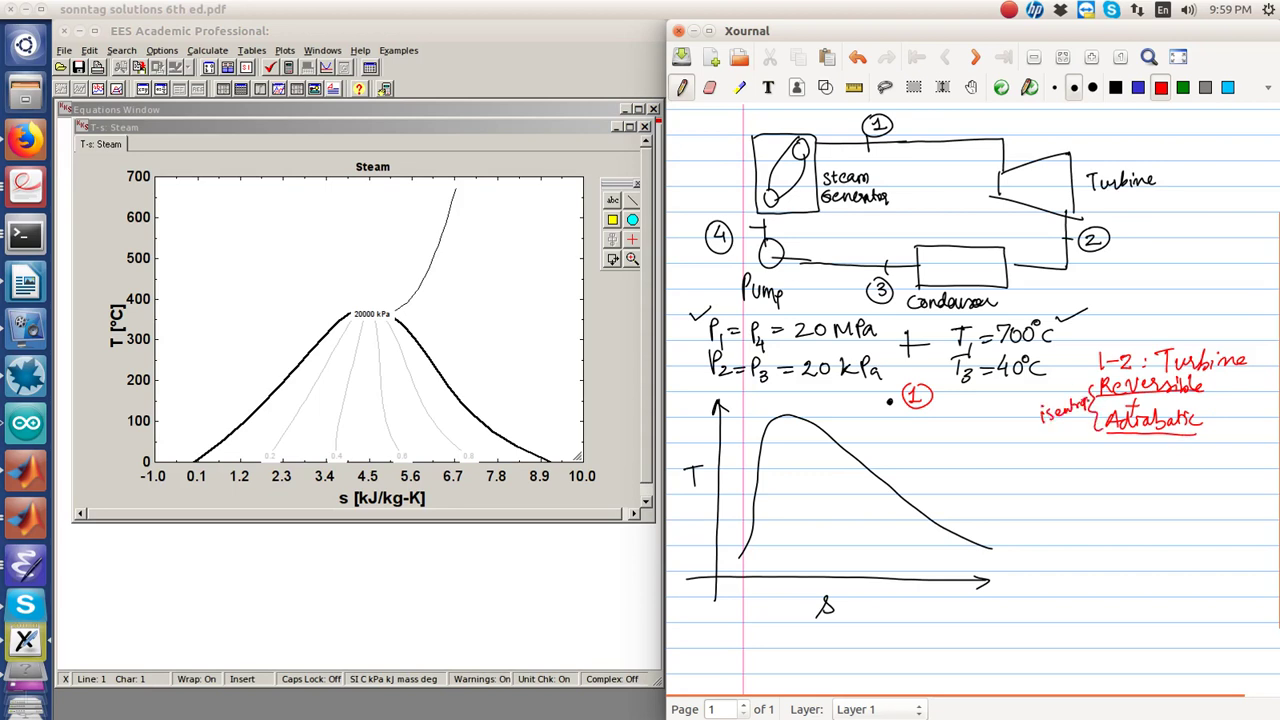
# Draw a red vertical expansion line from state 1 to a point inside the dome, and double-underline P2
pyautogui.moveTo(889, 408)
pyautogui.mouseDown()
pyautogui.moveTo(895, 521)
pyautogui.moveTo(887, 420)
pyautogui.mouseUp()
pyautogui.moveTo(895, 518); pyautogui.dragTo(898, 523)
pyautogui.moveTo(716, 380); pyautogui.dragTo(736, 386)
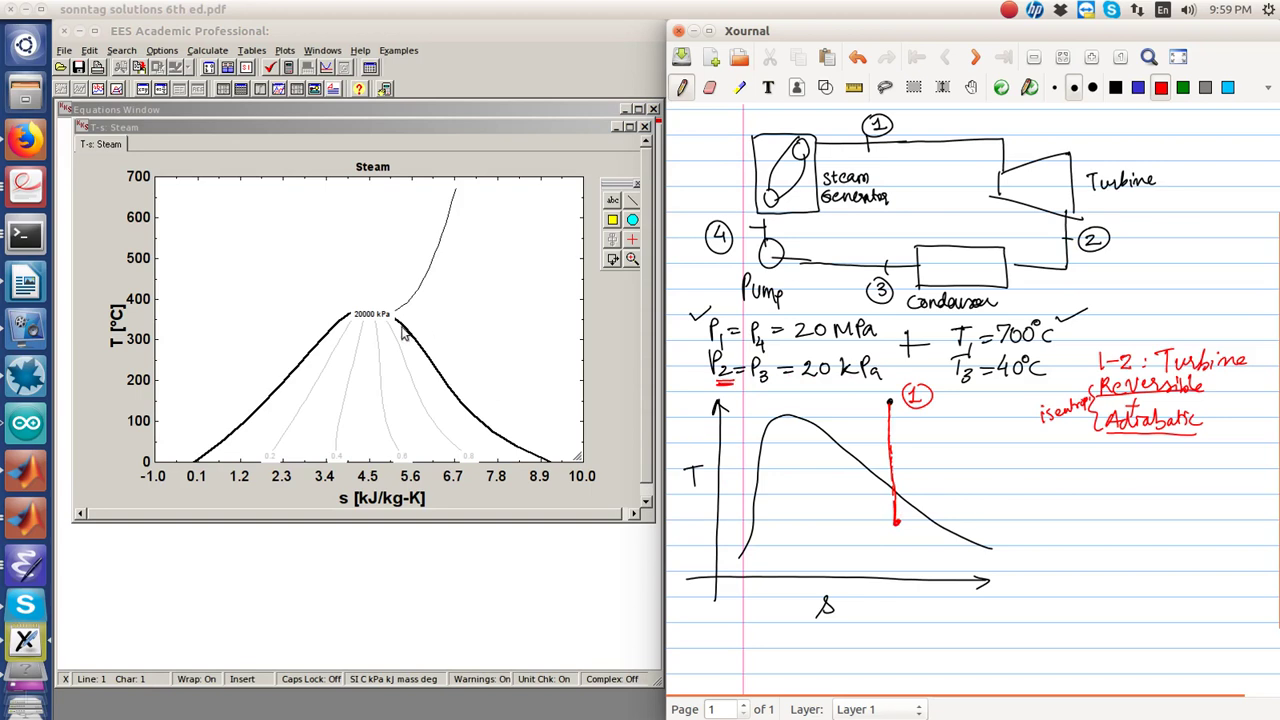
pyautogui.moveTo(725, 510)
pyautogui.mouseDown()
pyautogui.moveTo(777, 422)
pyautogui.moveTo(855, 417)
pyautogui.moveTo(934, 361)
pyautogui.moveTo(891, 399)
pyautogui.mouseUp()
pyautogui.hotkey('ctrl', 'shift', 'e')
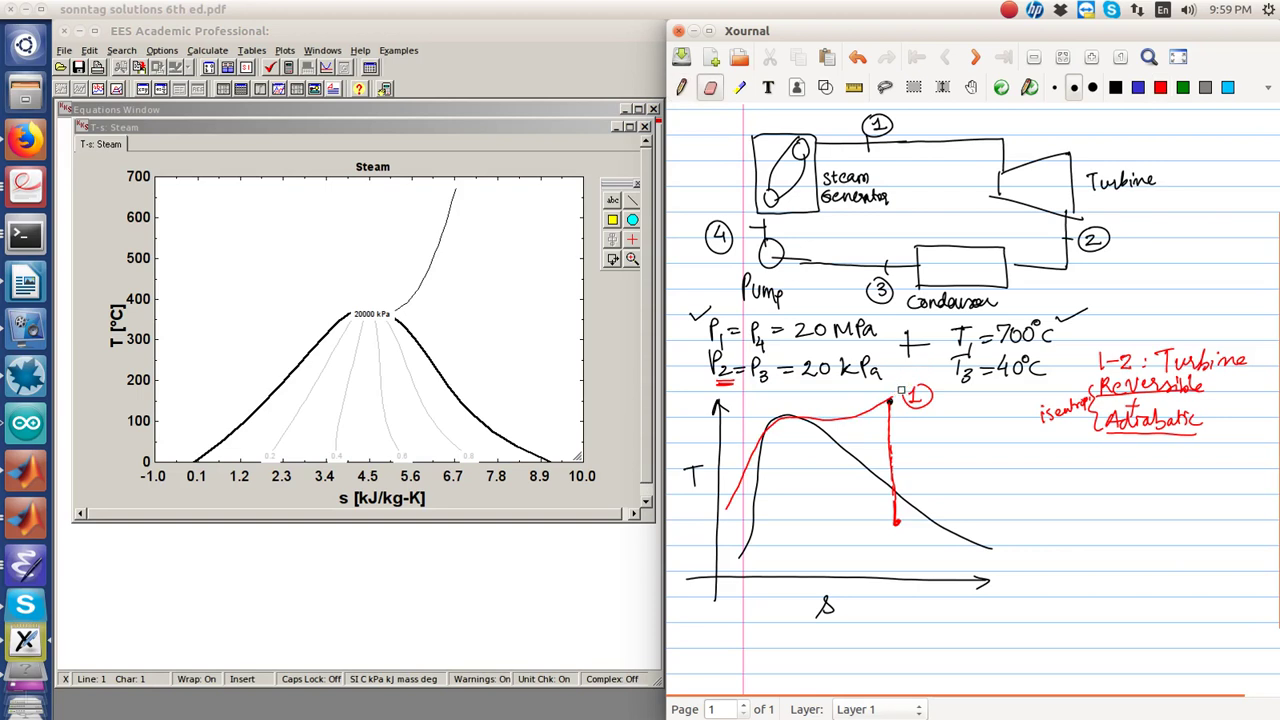
pyautogui.hotkey('ctrl', 'shift', 'p')
pyautogui.hotkey('ctrl', 'shift', 'e')
pyautogui.moveTo(726, 510)
pyautogui.mouseDown()
pyautogui.moveTo(778, 393)
pyautogui.moveTo(764, 436)
pyautogui.moveTo(792, 392)
pyautogui.moveTo(888, 402)
pyautogui.mouseUp()
pyautogui.hotkey('ctrl', 'shift', 'p')
pyautogui.hotkey('ctrl', 'shift', 'e')
pyautogui.hotkey('ctrl', 'shift', 'p')
pyautogui.hotkey('ctrl', 'shift', 'e')
pyautogui.hotkey('ctrl', 'shift', 'p')
# Draw a dashed blue isobar over the top of the dome through state 1 and label it 20 MPa
pyautogui.click(1138, 87)
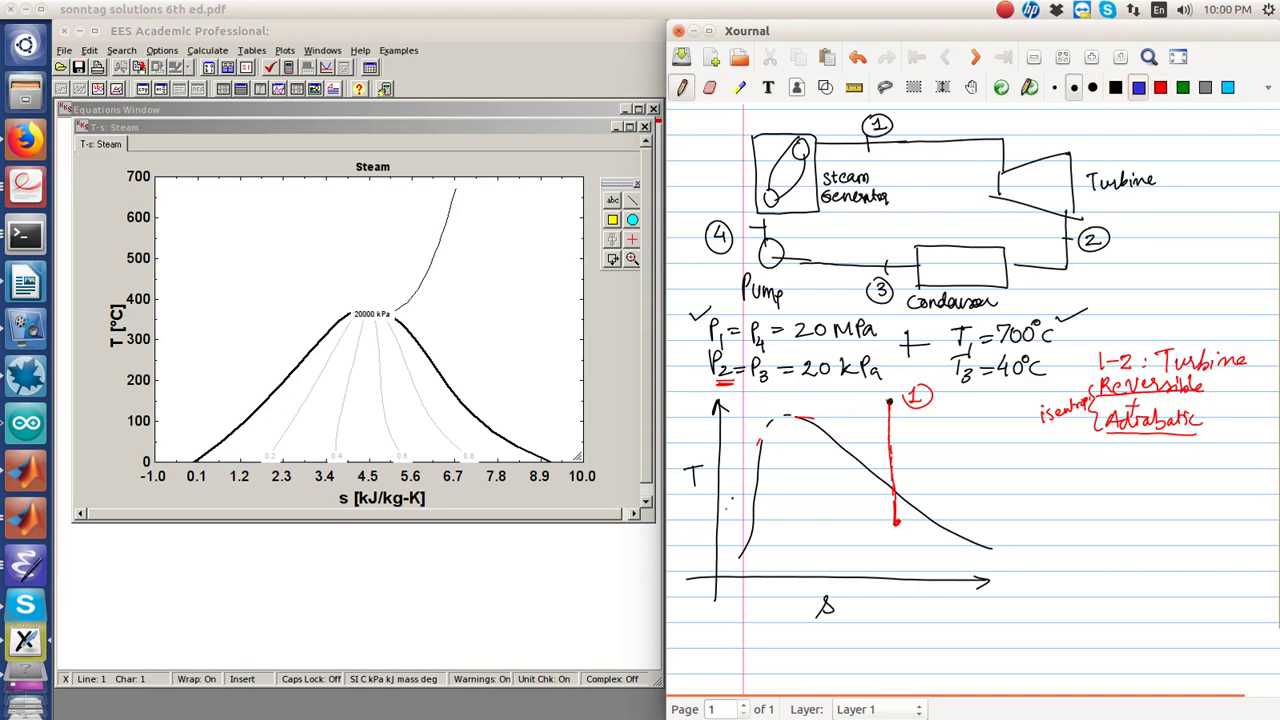
pyautogui.moveTo(724, 510); pyautogui.dragTo(773, 424)
pyautogui.moveTo(868, 412); pyautogui.dragTo(880, 406)
pyautogui.moveTo(896, 389); pyautogui.dragTo(906, 381)
pyautogui.moveTo(832, 400)
pyautogui.mouseDown()
pyautogui.moveTo(848, 406)
pyautogui.moveTo(885, 384)
pyautogui.mouseUp()
# Draw a dashed blue 20 kPa isobar through the lower end of the expansion line, label it, and mark that end as circled state 2
pyautogui.moveTo(719, 566); pyautogui.dragTo(733, 553)
pyautogui.moveTo(739, 548); pyautogui.dragTo(781, 534)
pyautogui.moveTo(793, 535); pyautogui.dragTo(882, 529)
pyautogui.moveTo(888, 528); pyautogui.dragTo(922, 524)
pyautogui.moveTo(926, 524); pyautogui.dragTo(950, 517)
pyautogui.moveTo(955, 506)
pyautogui.mouseDown()
pyautogui.moveTo(996, 466)
pyautogui.moveTo(994, 498)
pyautogui.mouseUp()
pyautogui.moveTo(998, 486)
pyautogui.mouseDown()
pyautogui.moveTo(1017, 497)
pyautogui.moveTo(1025, 478)
pyautogui.mouseUp()
pyautogui.moveTo(1025, 477); pyautogui.dragTo(1049, 495)
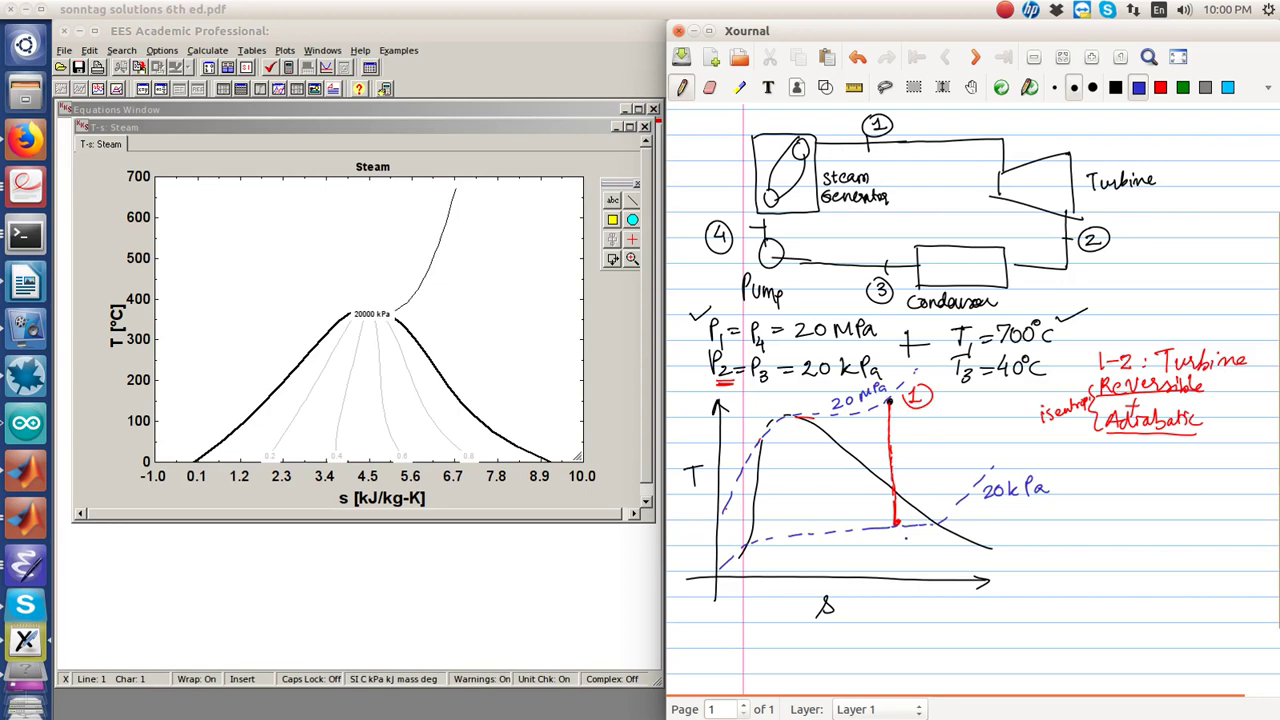
pyautogui.moveTo(903, 534)
pyautogui.mouseDown()
pyautogui.moveTo(916, 545)
pyautogui.moveTo(898, 544)
pyautogui.moveTo(920, 533)
pyautogui.mouseUp()
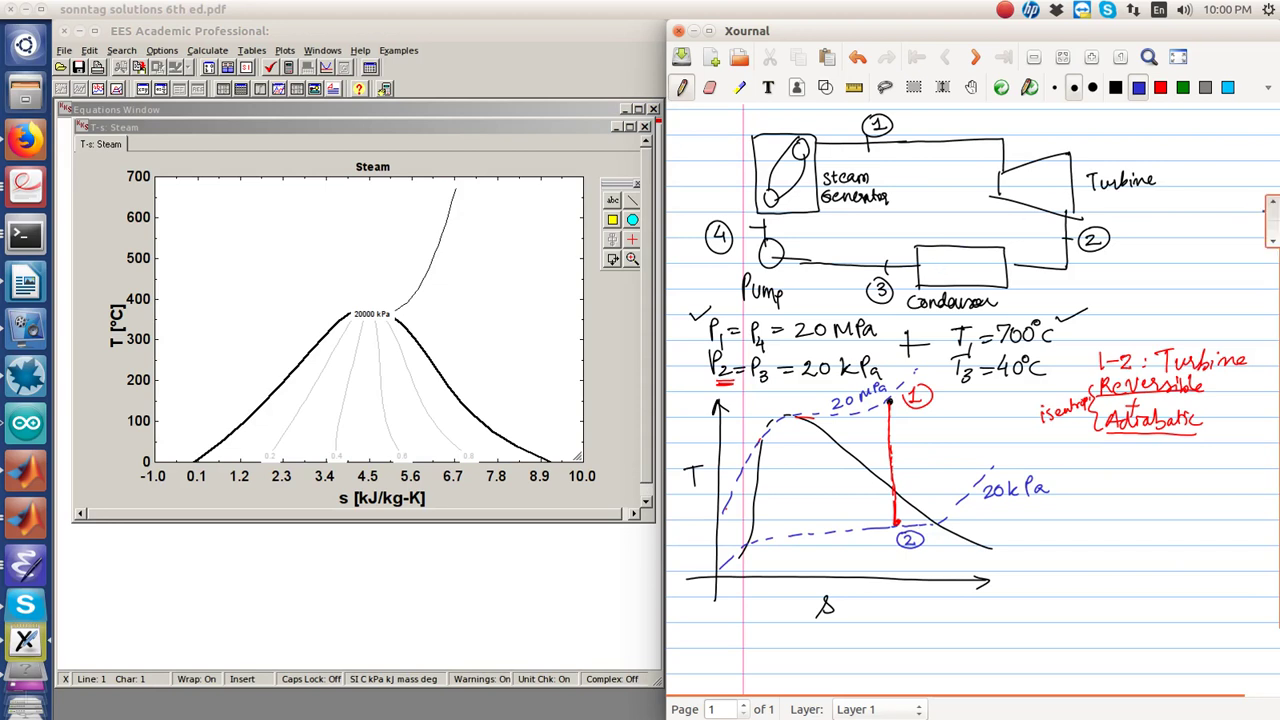
# Draw the green condenser line from state 2 along the 20 kPa isobar to a point marked as circled state 3
pyautogui.scroll(3, 1265, 175)
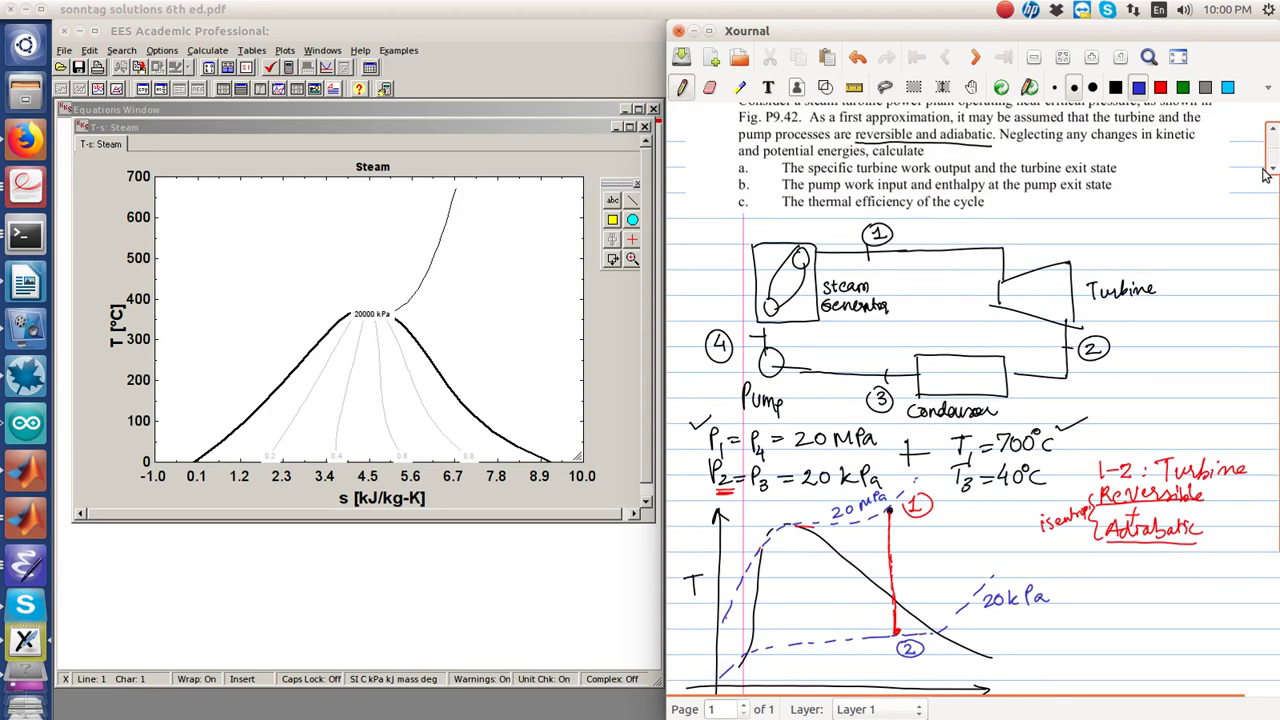
pyautogui.scroll(-3, 1265, 175)
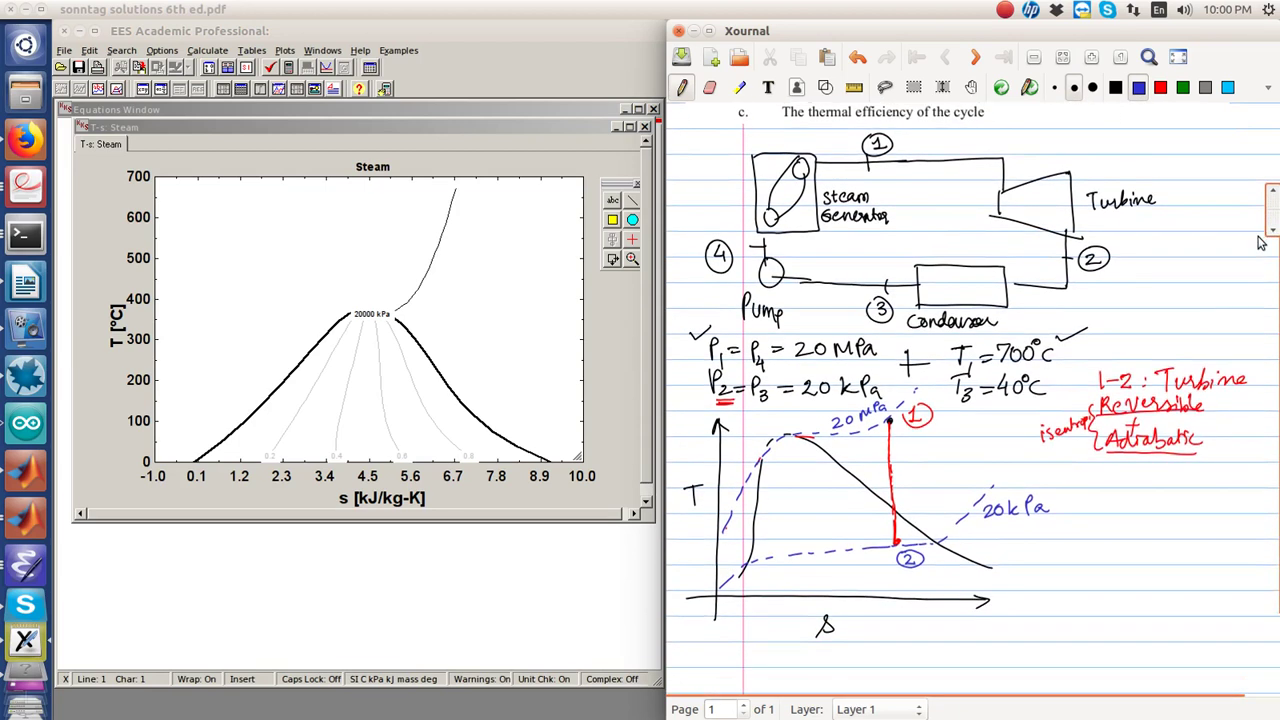
pyautogui.click(1183, 87)
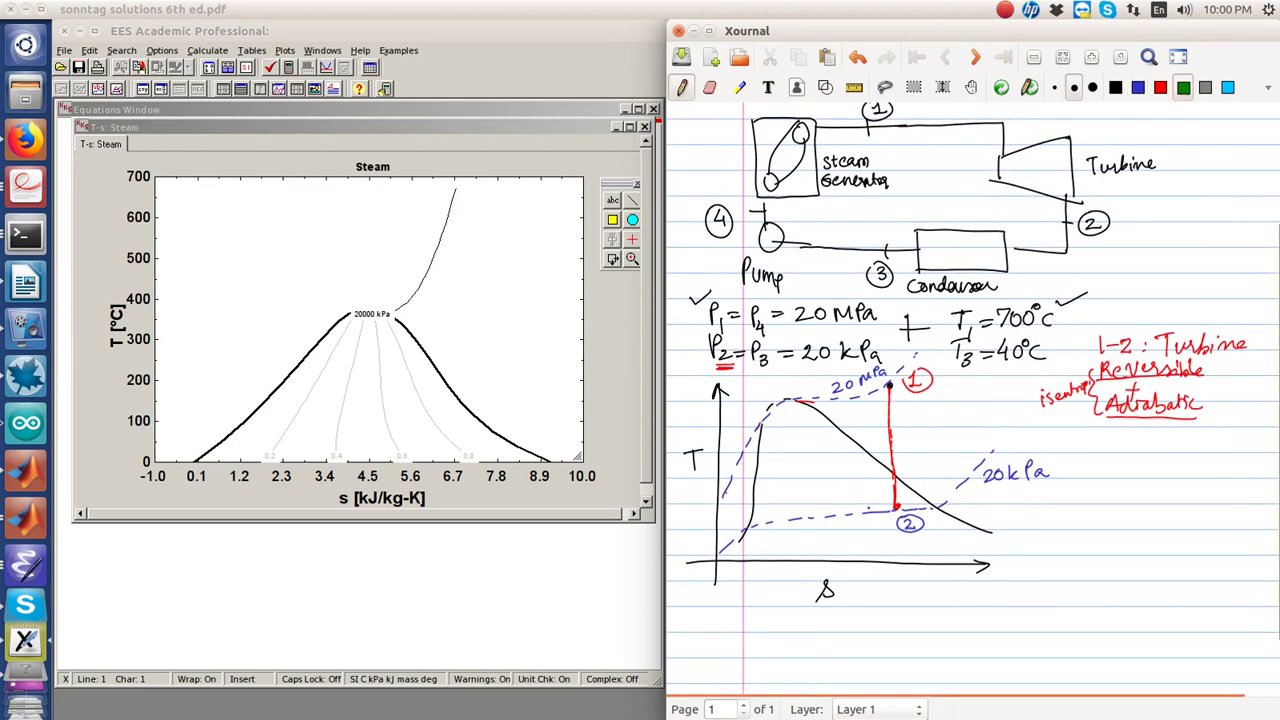
pyautogui.moveTo(896, 511)
pyautogui.mouseDown()
pyautogui.moveTo(766, 519)
pyautogui.moveTo(778, 541)
pyautogui.moveTo(795, 534)
pyautogui.mouseUp()
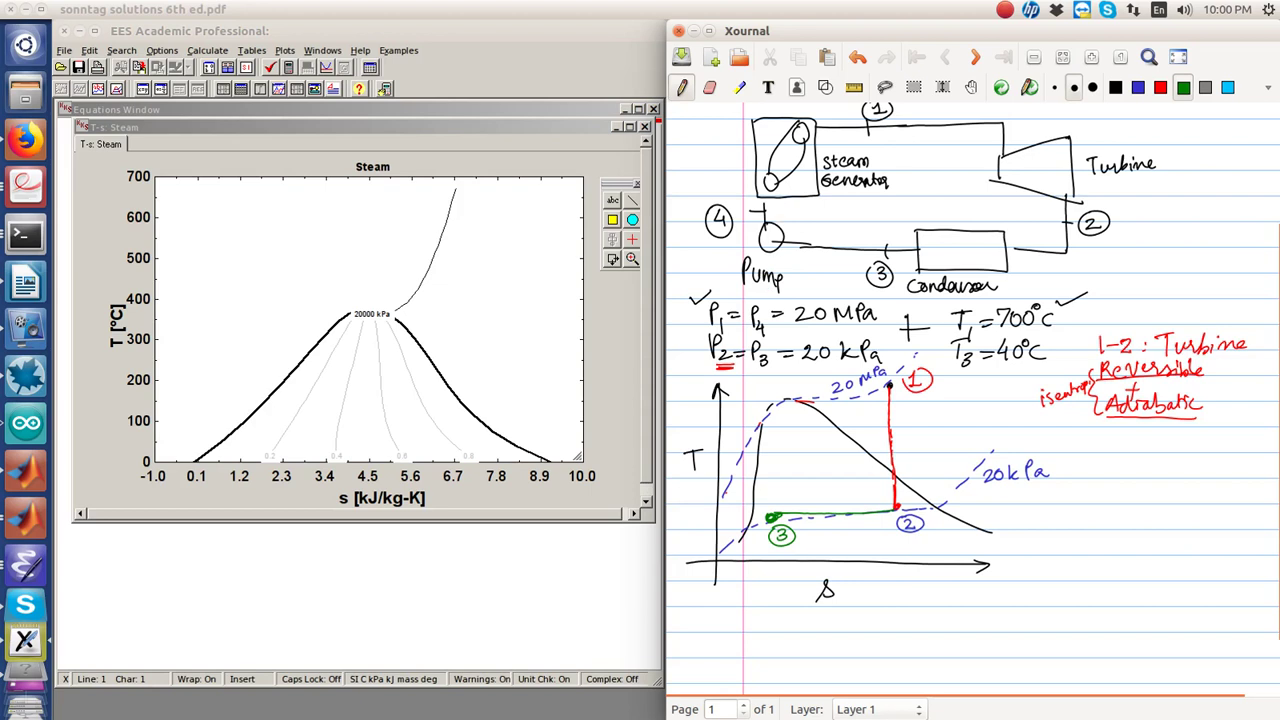
# Draw the green pump line from state 3 up to a point marked as circled state 4, with an upward arrowhead
pyautogui.moveTo(768, 514); pyautogui.dragTo(746, 420)
pyautogui.click(758, 427)
pyautogui.moveTo(740, 398)
pyautogui.mouseDown()
pyautogui.moveTo(730, 412)
pyautogui.moveTo(743, 397)
pyautogui.mouseUp()
pyautogui.moveTo(762, 492)
pyautogui.mouseDown()
pyautogui.moveTo(766, 476)
pyautogui.moveTo(774, 488)
pyautogui.mouseUp()
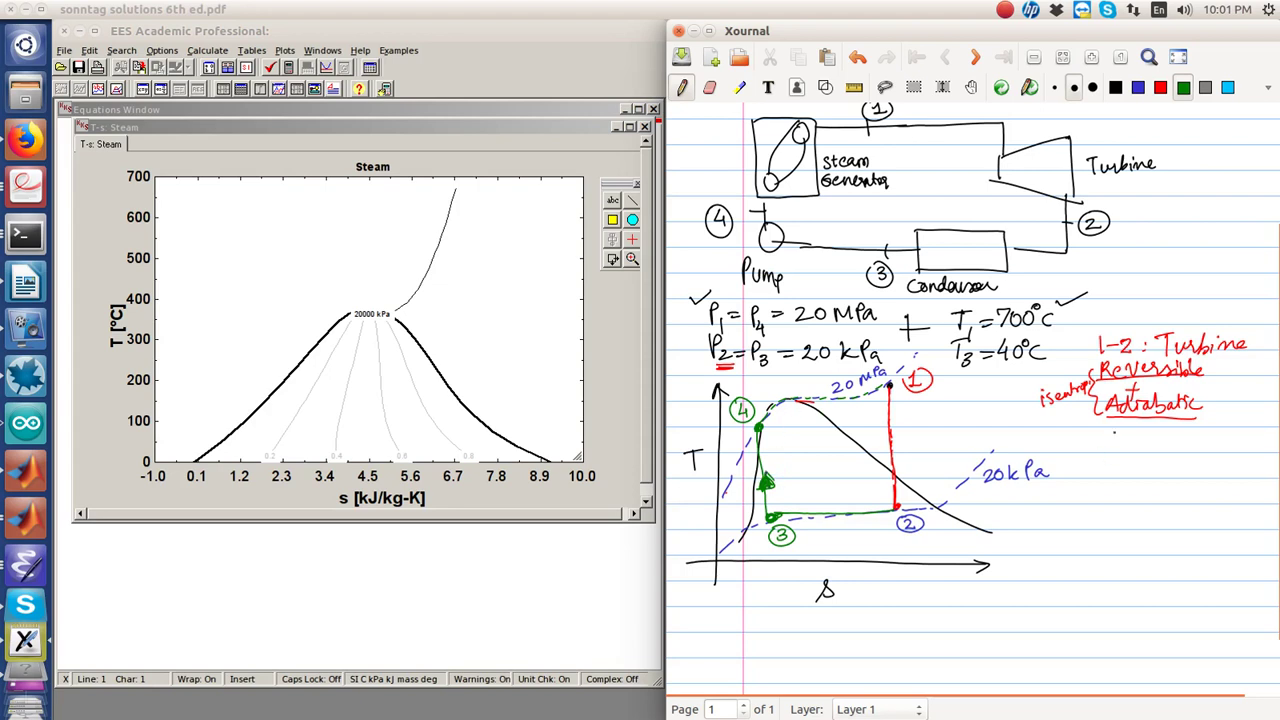
# Write the green note "3-4: Isentropic Pump: Rev + Adiabatic" beneath the red turbine note
pyautogui.moveTo(1106, 434); pyautogui.dragTo(1120, 442)
pyautogui.moveTo(1124, 436); pyautogui.dragTo(1122, 459)
pyautogui.click(1147, 440)
pyautogui.click(1147, 447)
pyautogui.moveTo(1117, 460)
pyautogui.mouseDown()
pyautogui.moveTo(1118, 474)
pyautogui.moveTo(1180, 474)
pyautogui.moveTo(1192, 488)
pyautogui.moveTo(1191, 476)
pyautogui.mouseUp()
pyautogui.moveTo(1203, 464); pyautogui.dragTo(1117, 502)
pyautogui.moveTo(1116, 482); pyautogui.dragTo(1152, 502)
pyautogui.moveTo(1152, 490)
pyautogui.mouseDown()
pyautogui.moveTo(1154, 510)
pyautogui.moveTo(1204, 500)
pyautogui.mouseUp()
pyautogui.moveTo(1204, 490)
pyautogui.mouseDown()
pyautogui.moveTo(1215, 490)
pyautogui.moveTo(1174, 524)
pyautogui.mouseUp()
pyautogui.moveTo(1182, 522)
pyautogui.mouseDown()
pyautogui.moveTo(1193, 508)
pyautogui.moveTo(1258, 514)
pyautogui.mouseUp()
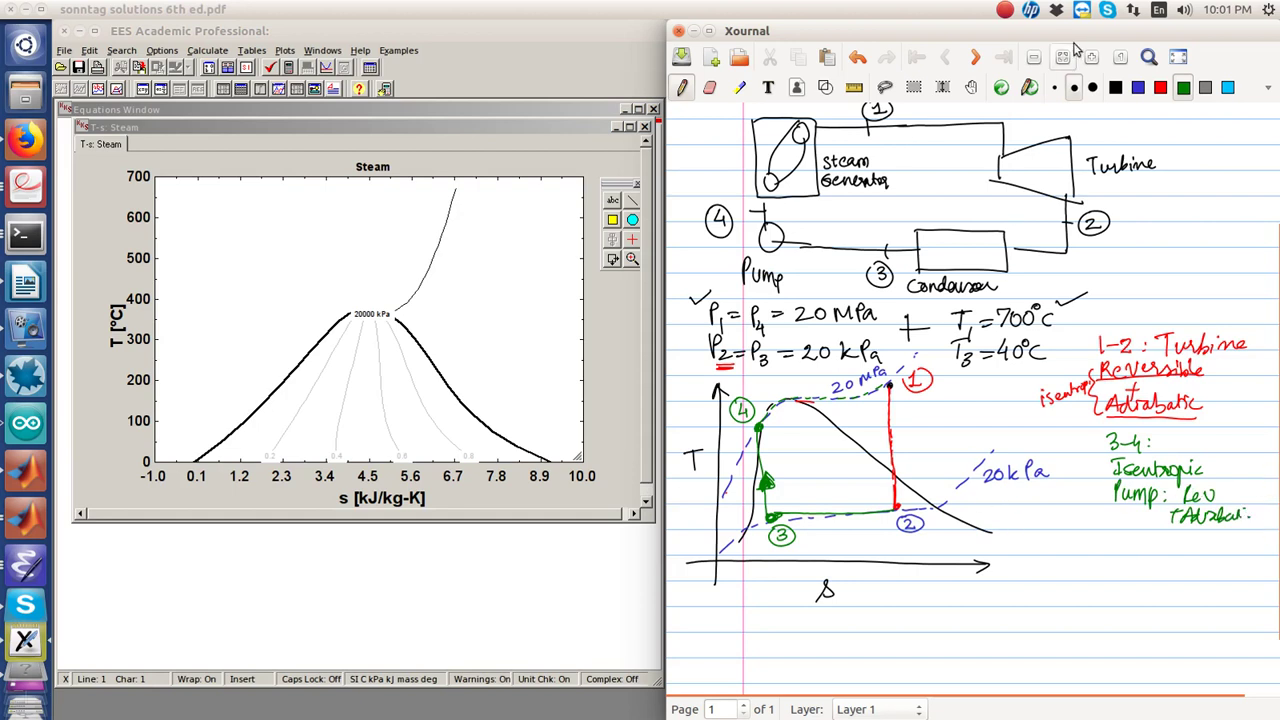
# Add blue flow arrowheads to the 20 MPa isobar, the turbine line 1-2 and the condenser line 2-3
pyautogui.click(1138, 87)
pyautogui.moveTo(818, 394)
pyautogui.mouseDown()
pyautogui.moveTo(846, 400)
pyautogui.moveTo(820, 404)
pyautogui.moveTo(832, 402)
pyautogui.mouseUp()
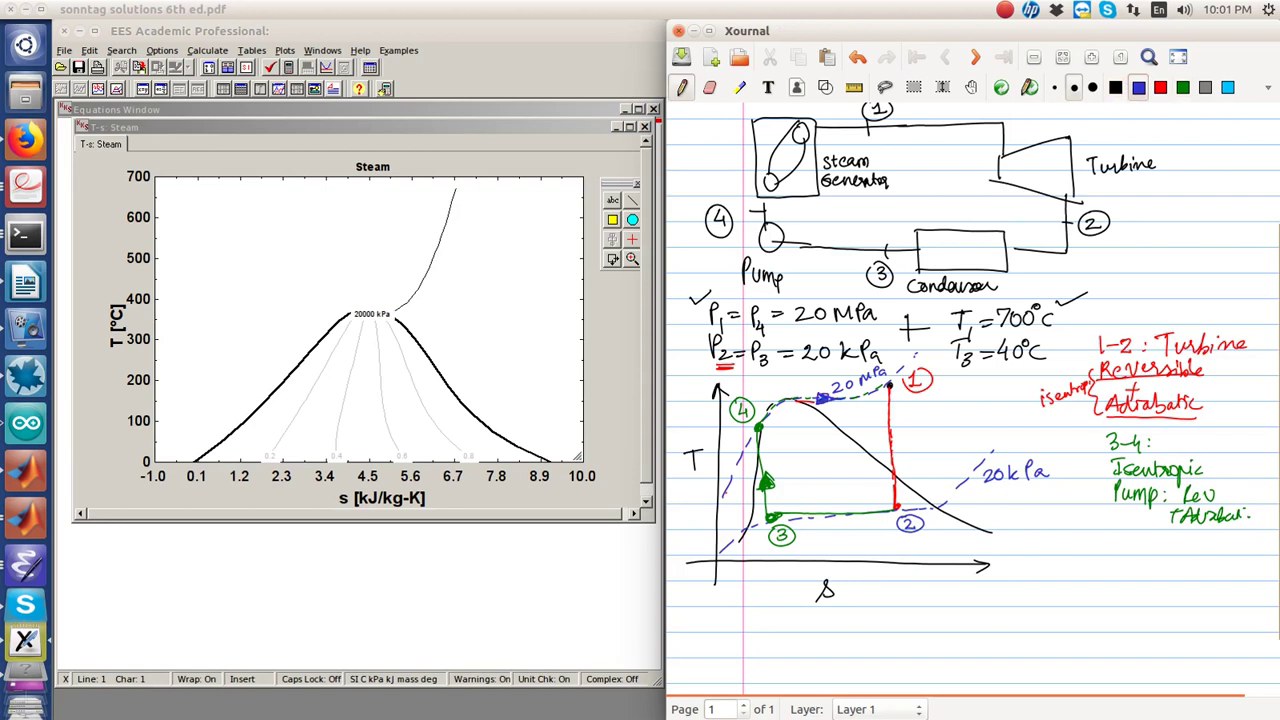
pyautogui.moveTo(888, 440); pyautogui.dragTo(892, 457)
pyautogui.moveTo(885, 445); pyautogui.dragTo(893, 452)
pyautogui.moveTo(854, 508)
pyautogui.mouseDown()
pyautogui.moveTo(836, 515)
pyautogui.moveTo(857, 521)
pyautogui.mouseUp()
pyautogui.moveTo(856, 509); pyautogui.dragTo(843, 515)
# Write circled state 1 with "20 MPa, 700°C" in blue below the T-s diagram
pyautogui.moveTo(908, 620)
pyautogui.mouseDown()
pyautogui.moveTo(911, 641)
pyautogui.moveTo(986, 638)
pyautogui.moveTo(991, 625)
pyautogui.mouseUp()
pyautogui.click(940, 628)
pyautogui.click(940, 637)
pyautogui.moveTo(1004, 624)
pyautogui.mouseDown()
pyautogui.moveTo(1005, 640)
pyautogui.moveTo(1024, 622)
pyautogui.mouseUp()
pyautogui.moveTo(1032, 630)
pyautogui.mouseDown()
pyautogui.moveTo(1041, 649)
pyautogui.moveTo(1066, 641)
pyautogui.mouseUp()
pyautogui.moveTo(1084, 627); pyautogui.dragTo(1099, 627)
pyautogui.moveTo(1107, 618); pyautogui.dragTo(1127, 637)
pyautogui.scroll(-3, 1275, 598)
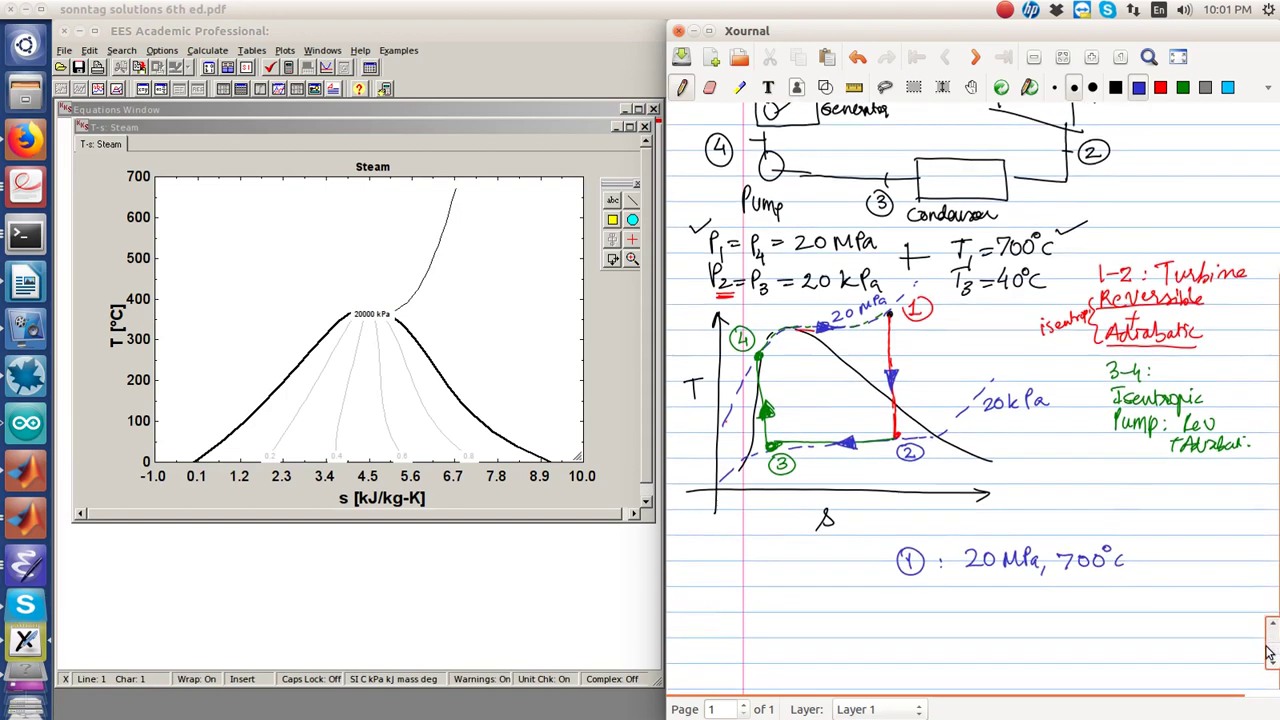
# Write circled state 2 with "20 kPa, s2 = s1" in red under the state 1 entry
pyautogui.click(1161, 88)
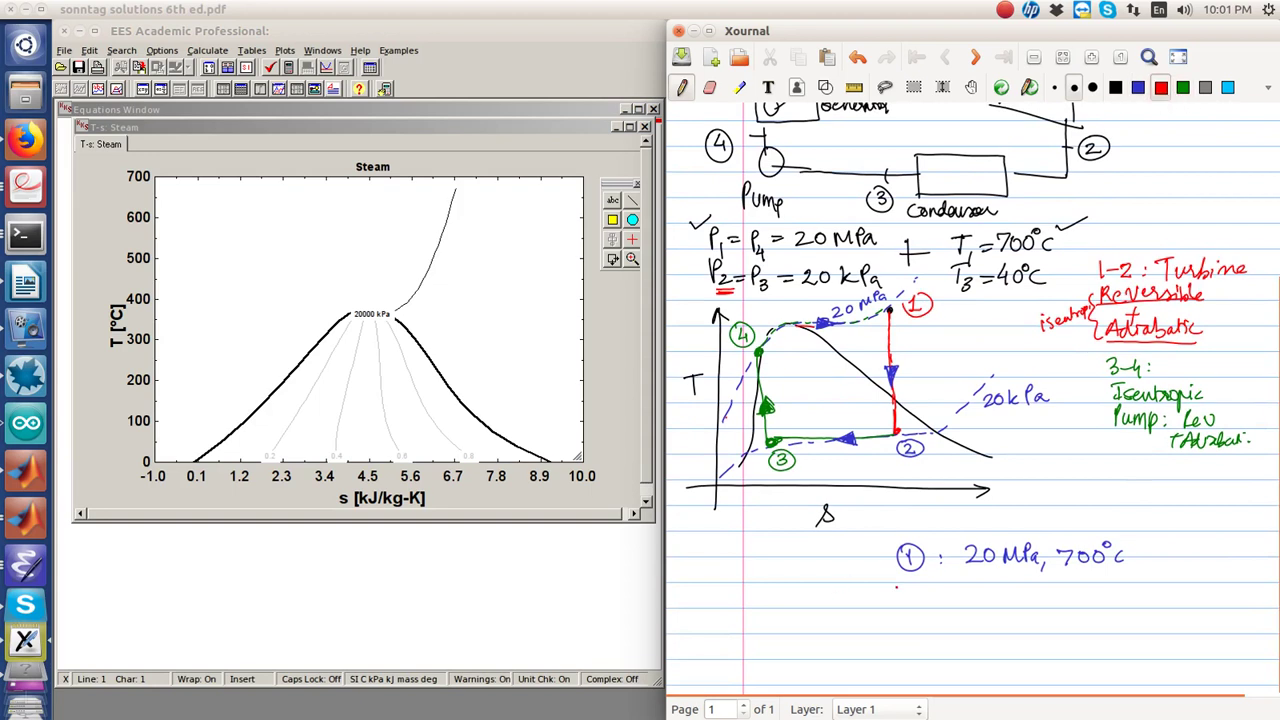
pyautogui.moveTo(901, 585)
pyautogui.mouseDown()
pyautogui.moveTo(913, 597)
pyautogui.moveTo(904, 578)
pyautogui.mouseUp()
pyautogui.moveTo(971, 584)
pyautogui.mouseDown()
pyautogui.moveTo(983, 599)
pyautogui.moveTo(994, 587)
pyautogui.mouseUp()
pyautogui.moveTo(1006, 582); pyautogui.dragTo(1012, 600)
pyautogui.moveTo(1018, 588); pyautogui.dragTo(1024, 594)
pyautogui.moveTo(1034, 590)
pyautogui.mouseDown()
pyautogui.moveTo(1038, 610)
pyautogui.moveTo(1066, 595)
pyautogui.mouseUp()
pyautogui.moveTo(1078, 592); pyautogui.dragTo(1096, 602)
pyautogui.moveTo(1101, 586); pyautogui.dragTo(1113, 585)
pyautogui.moveTo(1101, 593); pyautogui.dragTo(1128, 596)
pyautogui.moveTo(1139, 598); pyautogui.dragTo(1137, 608)
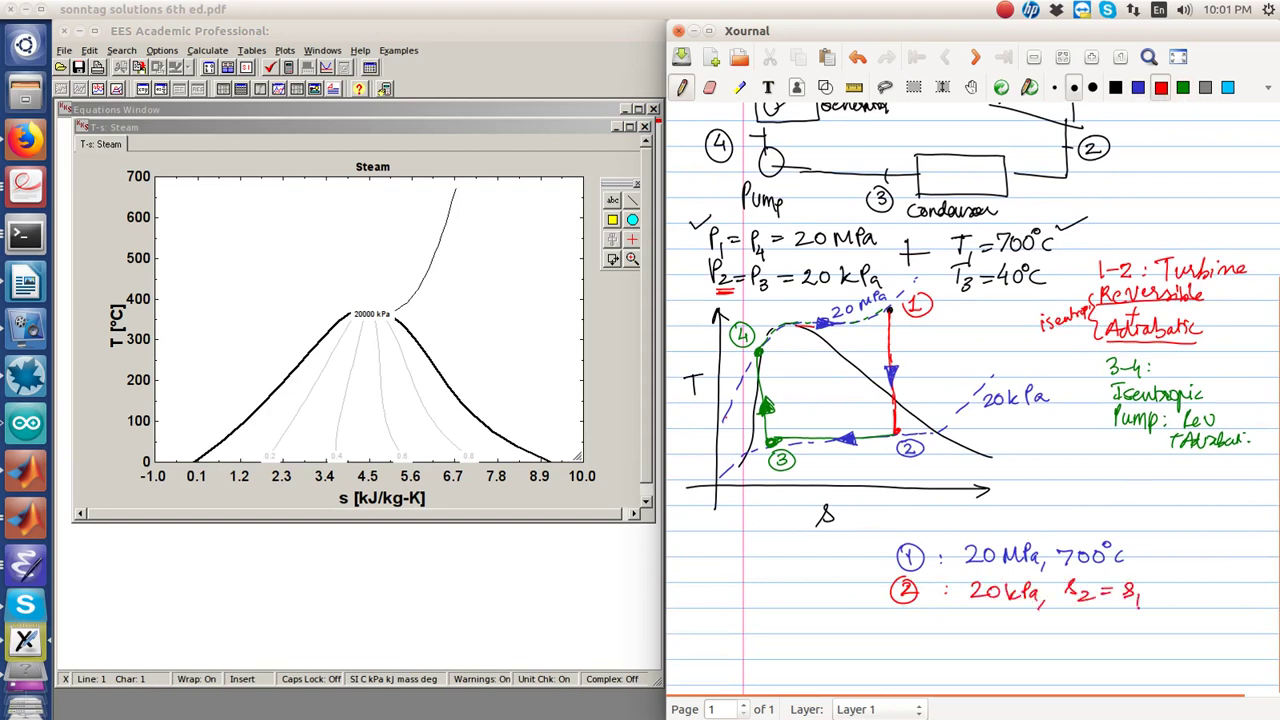
# Write circled state 3 with "20 kPa, 40°C" in green under the state 2 entry
pyautogui.click(1183, 87)
pyautogui.moveTo(905, 622); pyautogui.dragTo(910, 636)
pyautogui.moveTo(912, 618)
pyautogui.mouseDown()
pyautogui.moveTo(893, 636)
pyautogui.moveTo(912, 620)
pyautogui.moveTo(998, 634)
pyautogui.moveTo(1003, 620)
pyautogui.mouseUp()
pyautogui.click(940, 622)
pyautogui.click(940, 632)
pyautogui.moveTo(1016, 618)
pyautogui.mouseDown()
pyautogui.moveTo(1016, 632)
pyautogui.moveTo(1038, 620)
pyautogui.moveTo(1049, 645)
pyautogui.mouseUp()
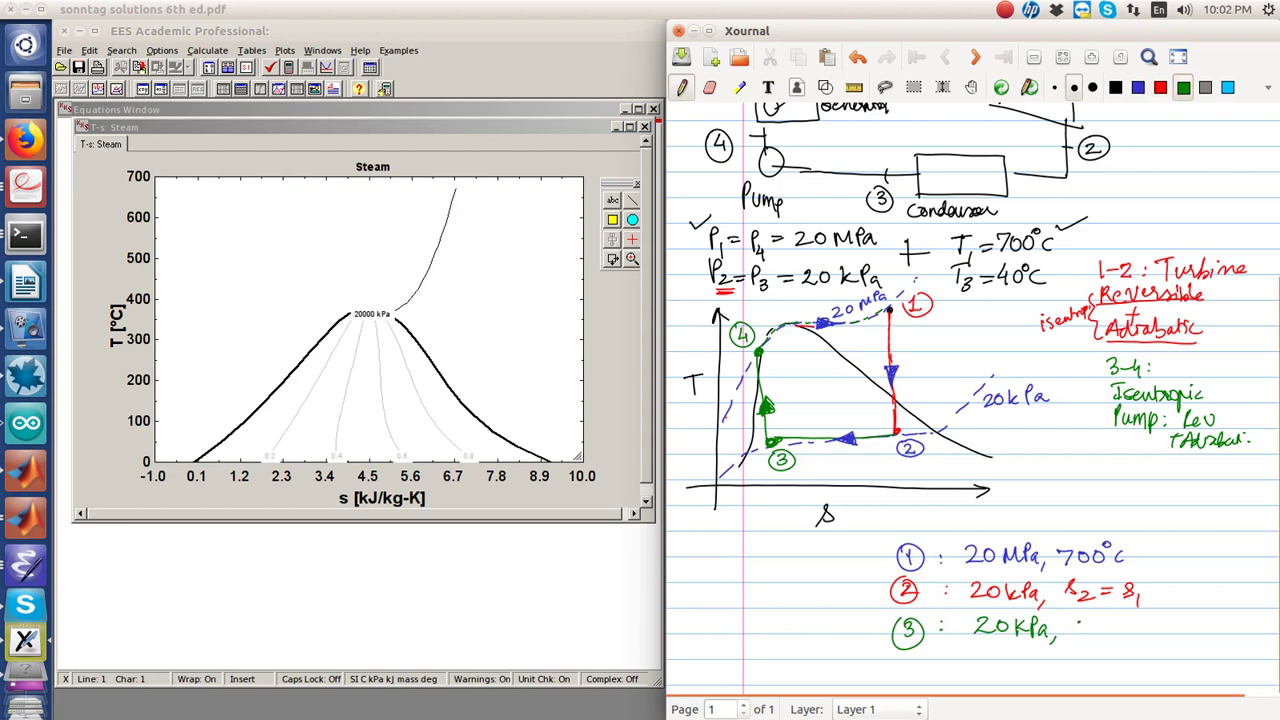
pyautogui.moveTo(1077, 620); pyautogui.dragTo(1086, 630)
pyautogui.moveTo(1082, 624)
pyautogui.mouseDown()
pyautogui.moveTo(1082, 638)
pyautogui.moveTo(1102, 614)
pyautogui.moveTo(1121, 636)
pyautogui.mouseUp()
# Write circled state 4 with "20 MPa, s4 = s2" in gray under the state 3 entry
pyautogui.click(1206, 87)
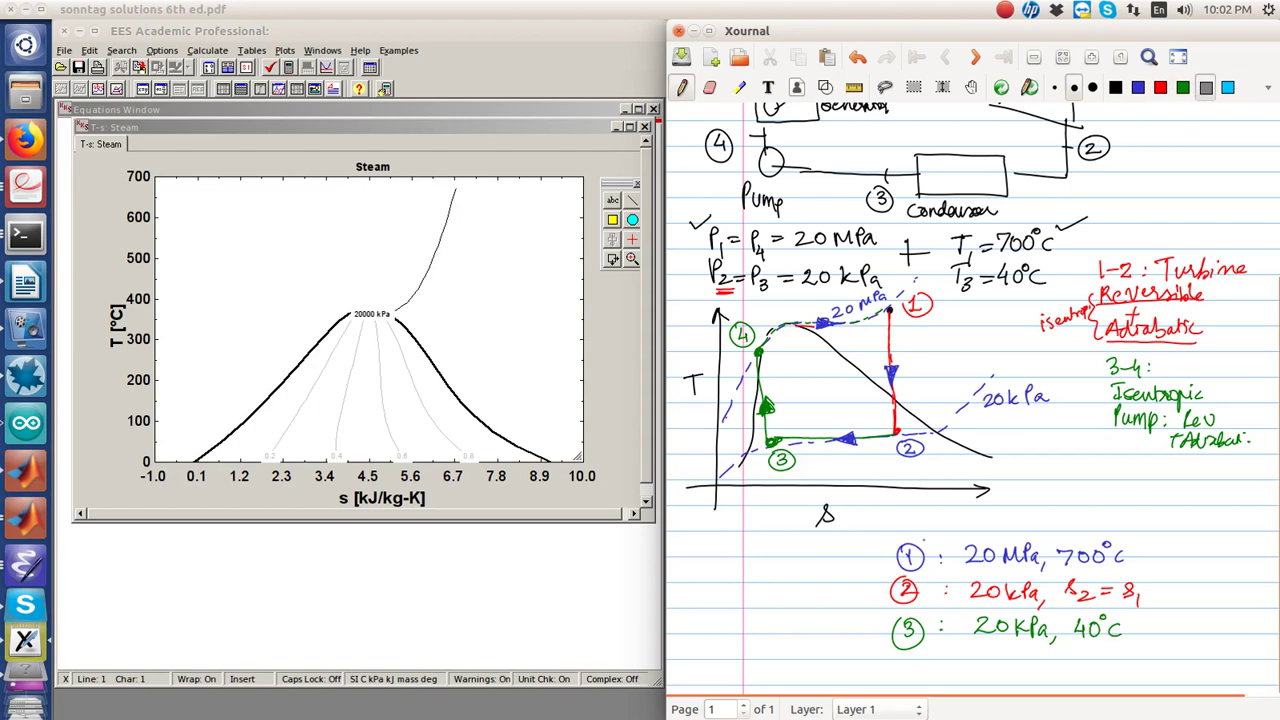
pyautogui.moveTo(907, 660)
pyautogui.mouseDown()
pyautogui.moveTo(908, 672)
pyautogui.moveTo(900, 656)
pyautogui.moveTo(990, 676)
pyautogui.moveTo(997, 661)
pyautogui.moveTo(1023, 660)
pyautogui.moveTo(1034, 675)
pyautogui.mouseUp()
pyautogui.moveTo(1040, 661); pyautogui.dragTo(1044, 668)
pyautogui.moveTo(1052, 666)
pyautogui.mouseDown()
pyautogui.moveTo(1057, 680)
pyautogui.moveTo(1130, 666)
pyautogui.mouseUp()
pyautogui.moveTo(1119, 675); pyautogui.dragTo(1172, 677)
pyautogui.click(1180, 668)
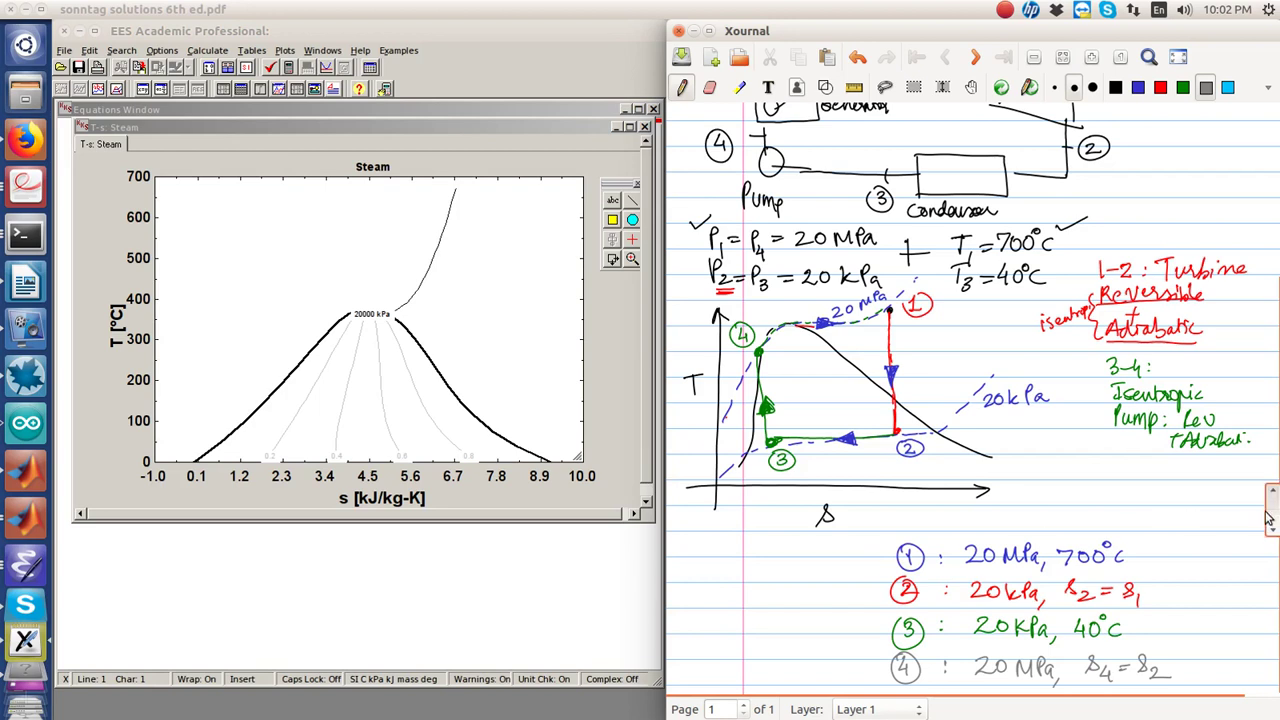
# Insert a new page after the current note page, and close the steam T-s plot in EES
pyautogui.scroll(-1, 1221, 511)
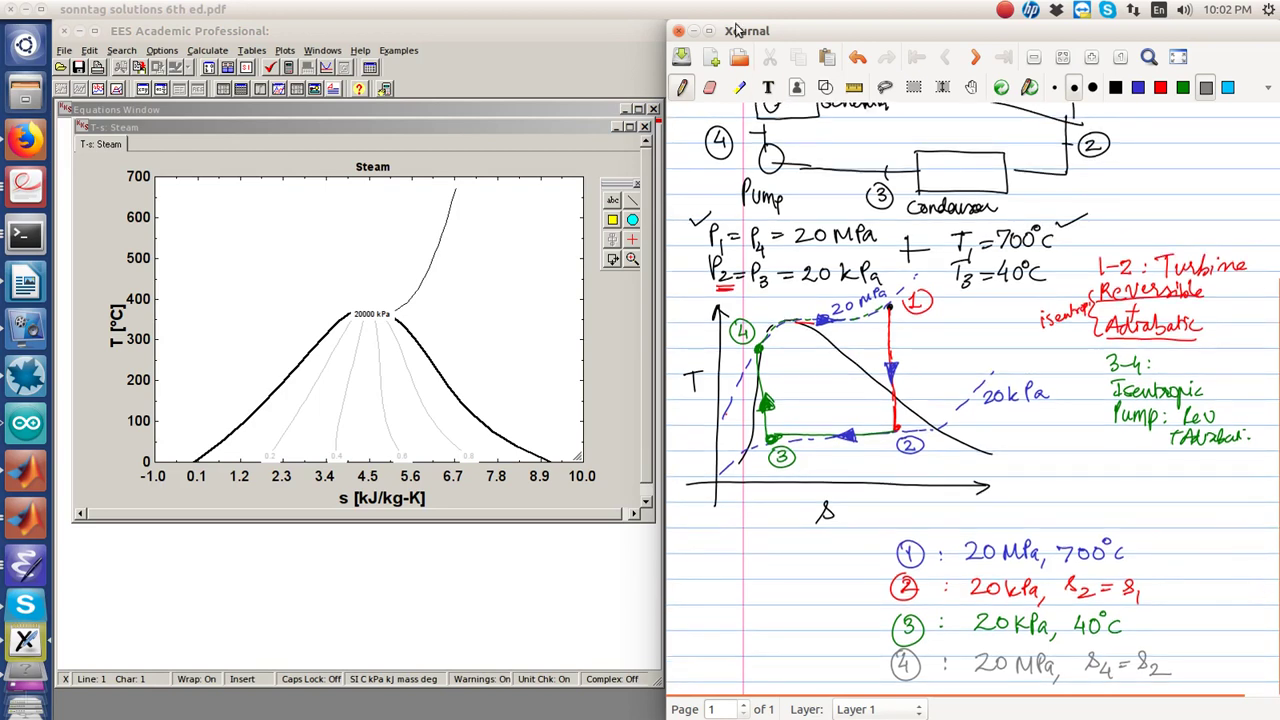
pyautogui.click(835, 31)
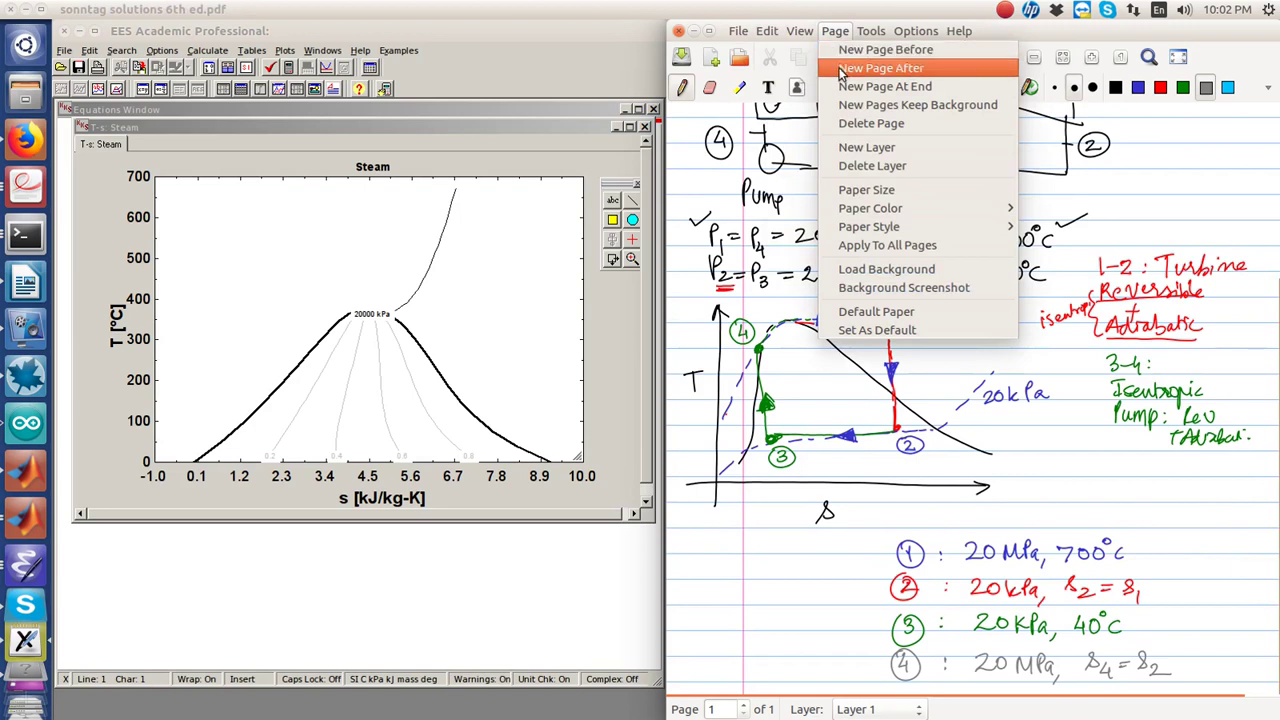
pyautogui.click(845, 68)
pyautogui.moveTo(1267, 280); pyautogui.dragTo(1268, 200)
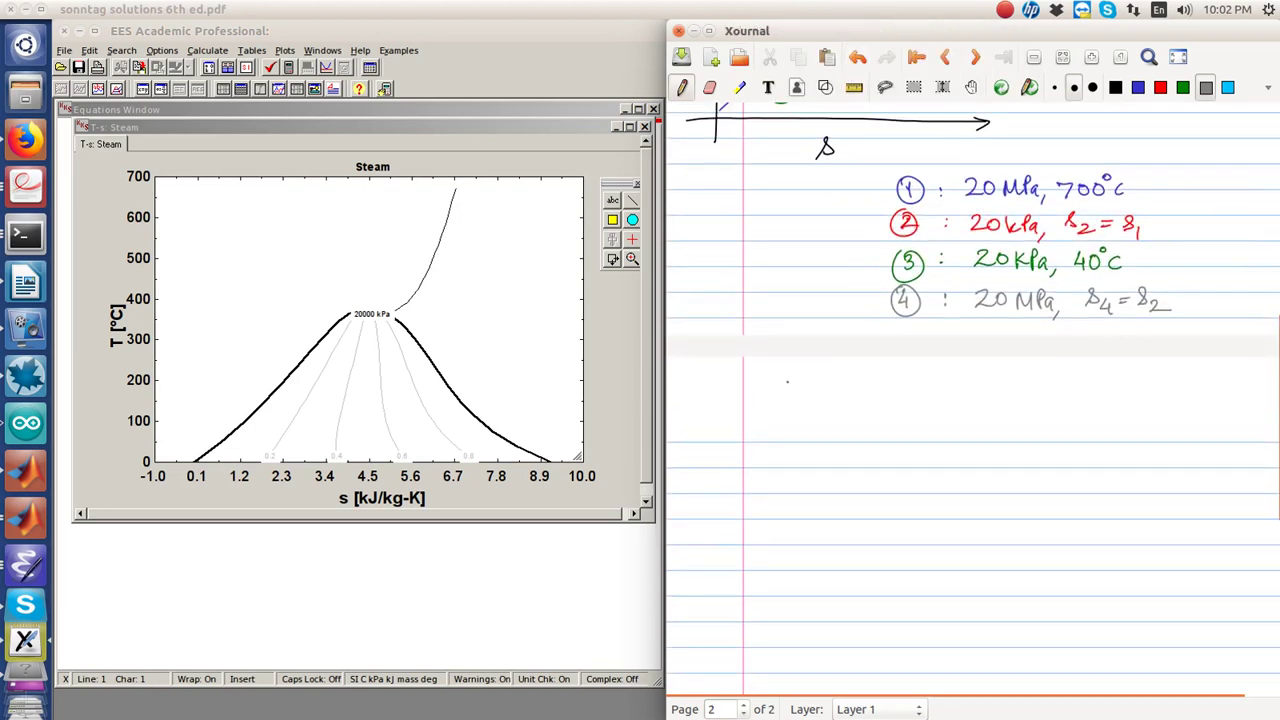
pyautogui.click(645, 126)
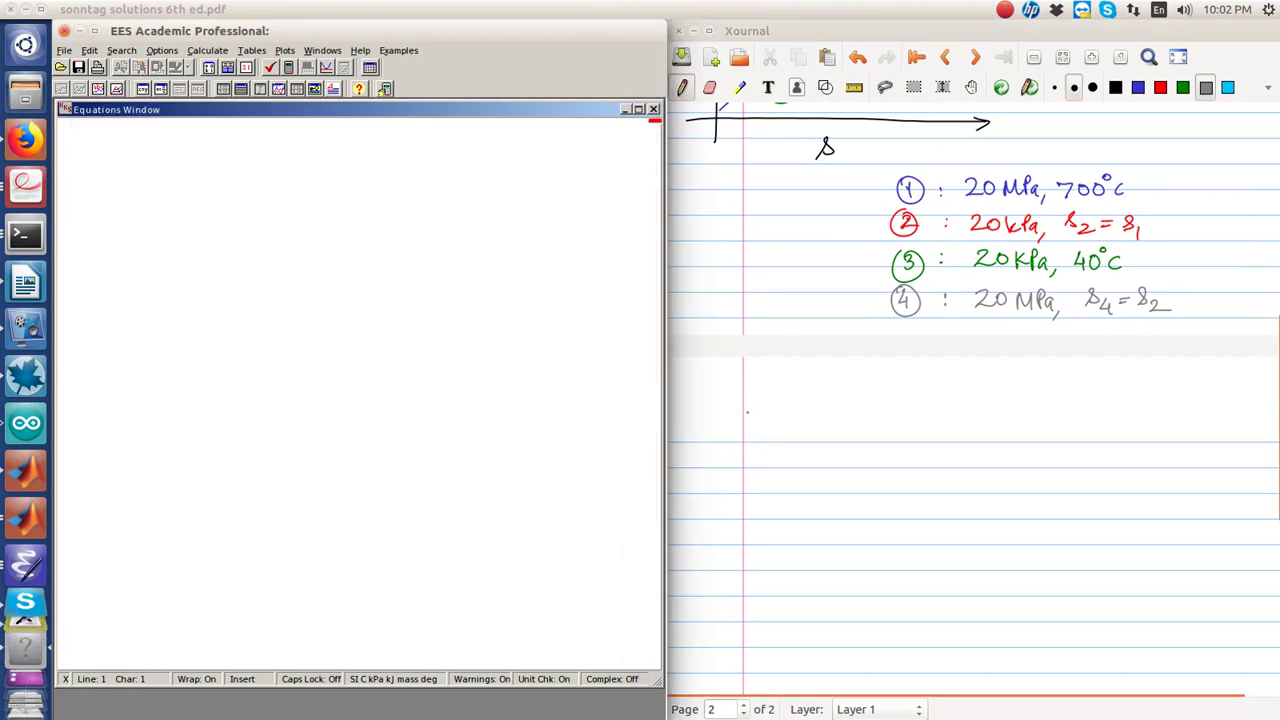
pyautogui.click(777, 401)
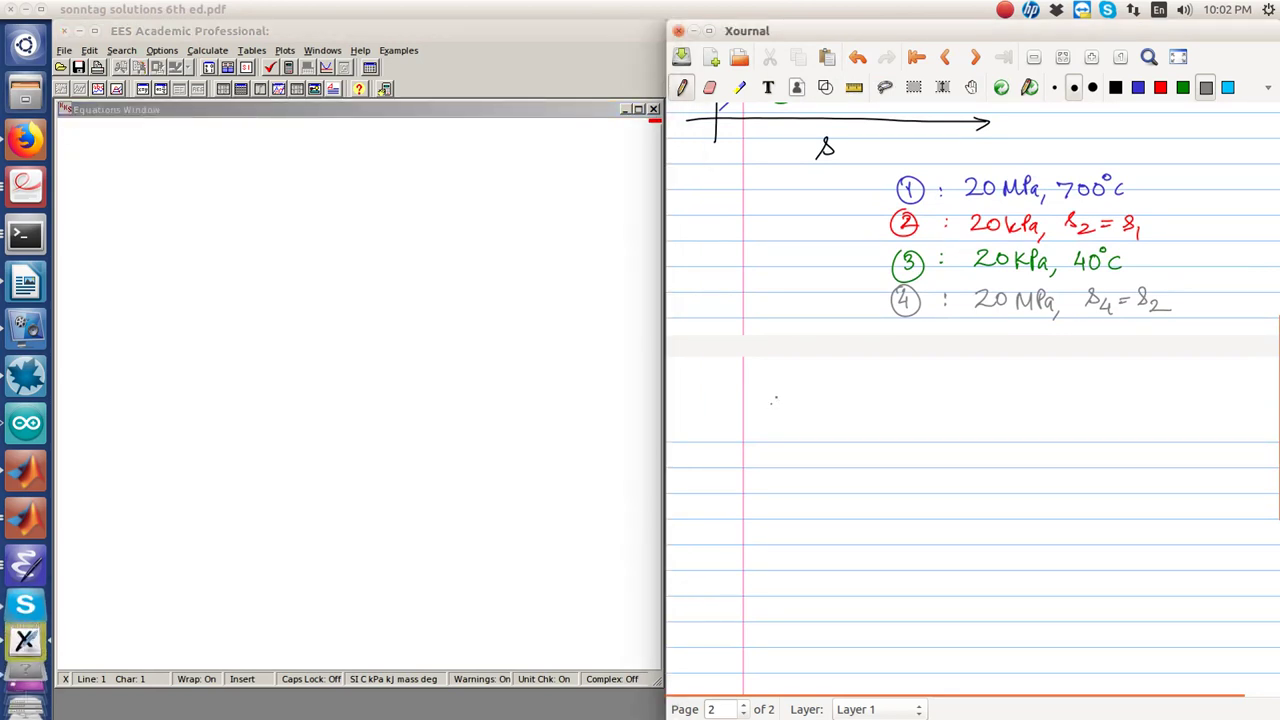
# Write the heading "Turbine: SSSF (Rev + Adiabatic)" at the start of the new page
pyautogui.moveTo(1268, 424); pyautogui.dragTo(1245, 220)
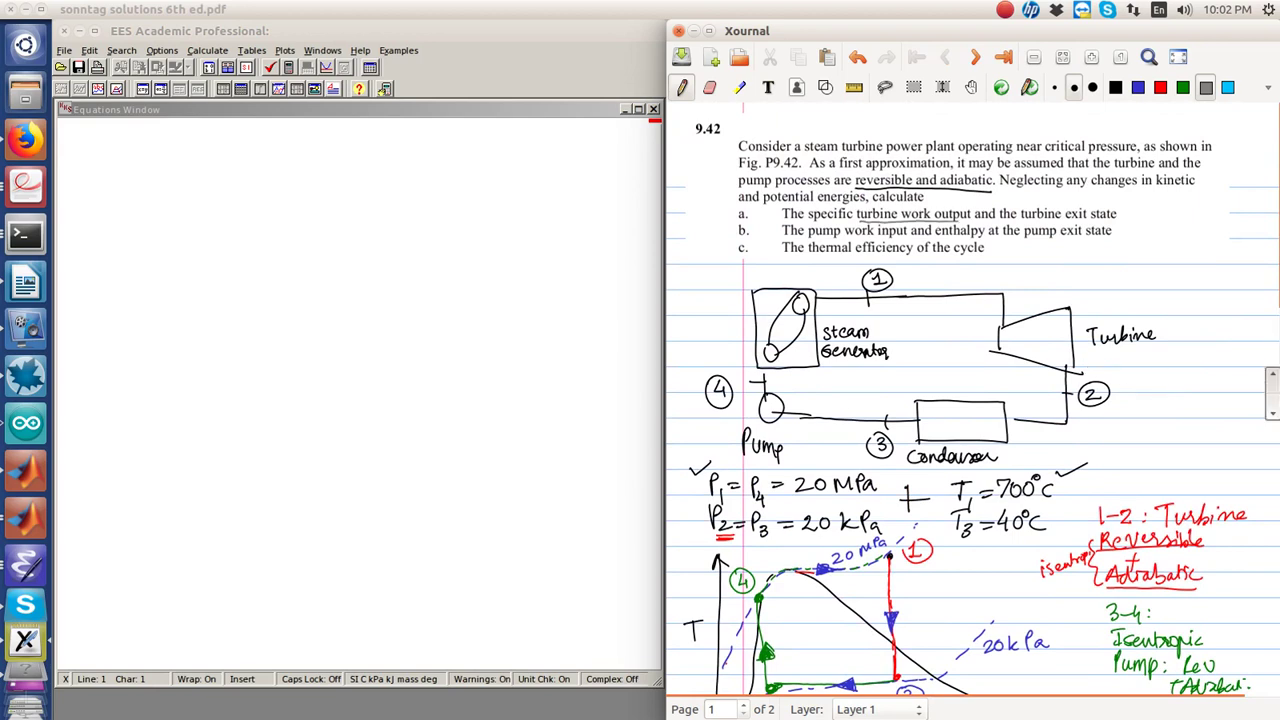
pyautogui.scroll(-5, 1262, 480)
pyautogui.scroll(-5, 1262, 480)
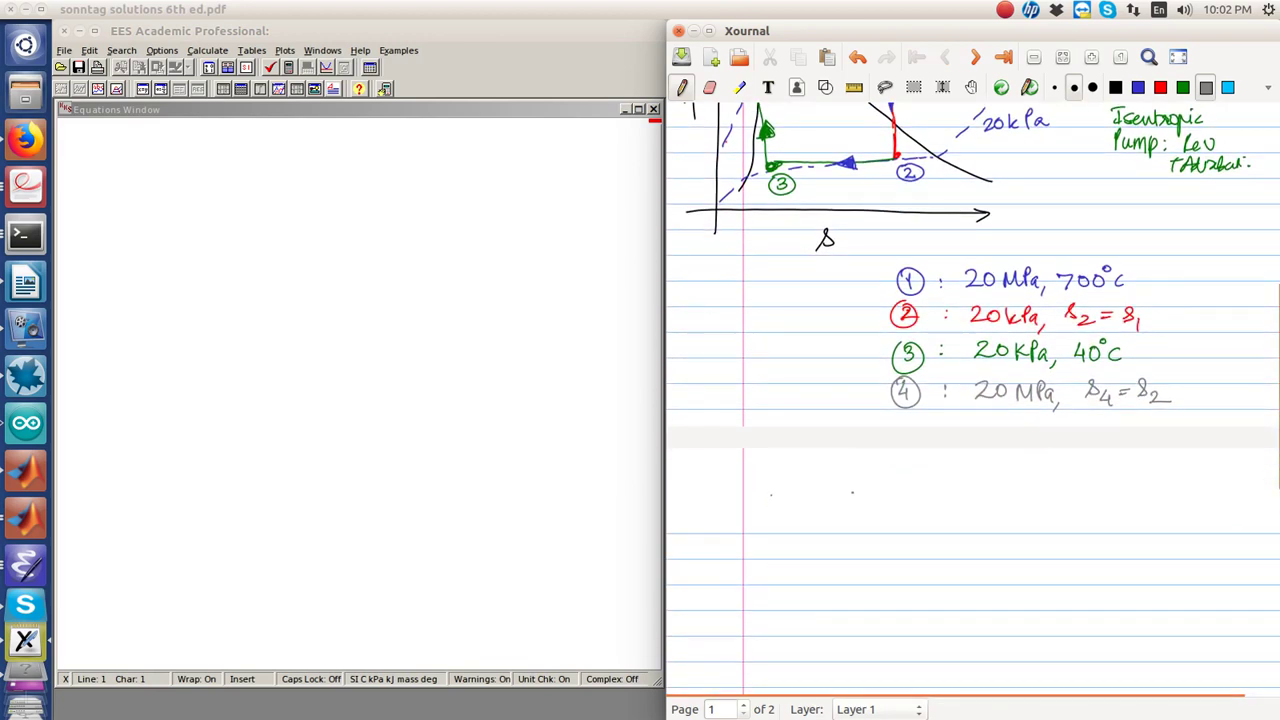
pyautogui.moveTo(761, 477); pyautogui.dragTo(848, 494)
pyautogui.moveTo(866, 488); pyautogui.dragTo(929, 497)
pyautogui.moveTo(959, 480)
pyautogui.mouseDown()
pyautogui.moveTo(946, 498)
pyautogui.moveTo(972, 501)
pyautogui.mouseUp()
pyautogui.moveTo(970, 481)
pyautogui.mouseDown()
pyautogui.moveTo(1042, 506)
pyautogui.moveTo(1118, 500)
pyautogui.mouseUp()
pyautogui.moveTo(1110, 492); pyautogui.dragTo(1128, 491)
pyautogui.moveTo(1140, 483)
pyautogui.mouseDown()
pyautogui.moveTo(1131, 499)
pyautogui.moveTo(1151, 497)
pyautogui.mouseUp()
pyautogui.moveTo(1164, 486)
pyautogui.mouseDown()
pyautogui.moveTo(1152, 494)
pyautogui.moveTo(1222, 499)
pyautogui.mouseUp()
pyautogui.moveTo(1231, 476); pyautogui.dragTo(1231, 507)
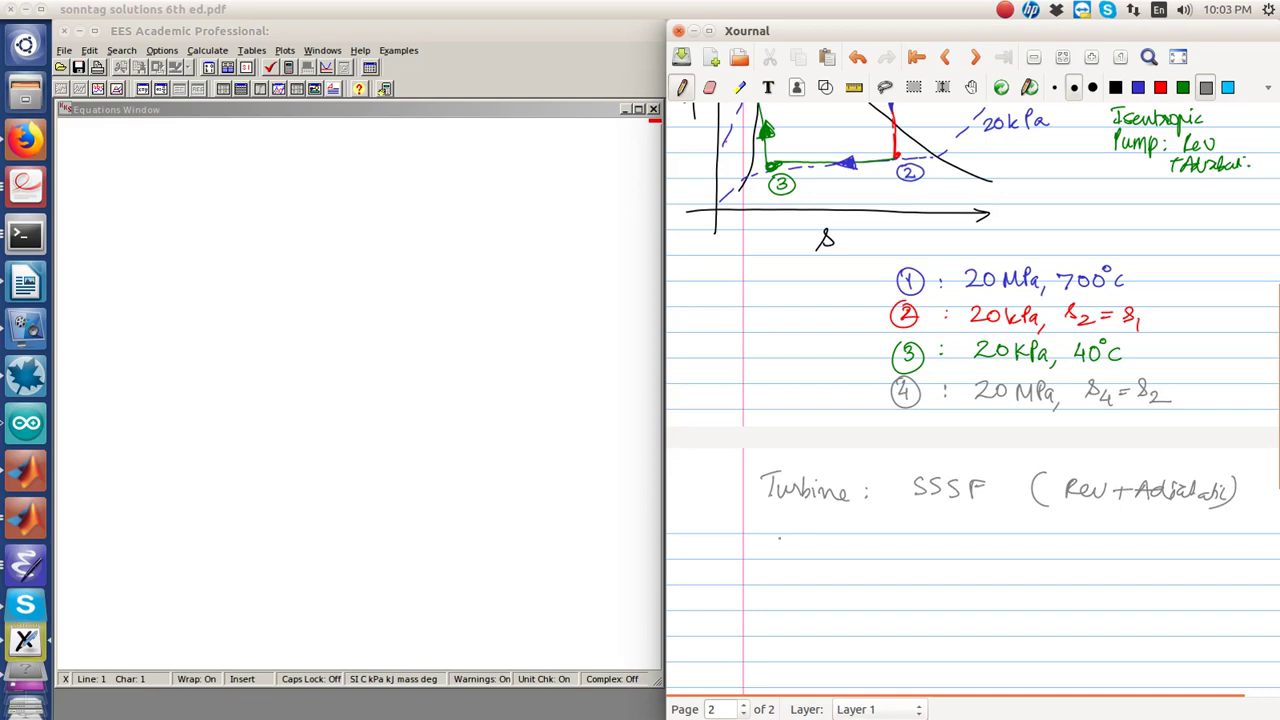
# Write the turbine energy balance 0 = q + hi − he − w under the heading
pyautogui.moveTo(780, 529); pyautogui.dragTo(781, 530)
pyautogui.moveTo(778, 533); pyautogui.dragTo(779, 545)
pyautogui.moveTo(846, 534)
pyautogui.mouseDown()
pyautogui.moveTo(854, 556)
pyautogui.moveTo(873, 544)
pyautogui.mouseUp()
pyautogui.moveTo(896, 515)
pyautogui.mouseDown()
pyautogui.moveTo(914, 544)
pyautogui.moveTo(1062, 528)
pyautogui.moveTo(1016, 546)
pyautogui.mouseUp()
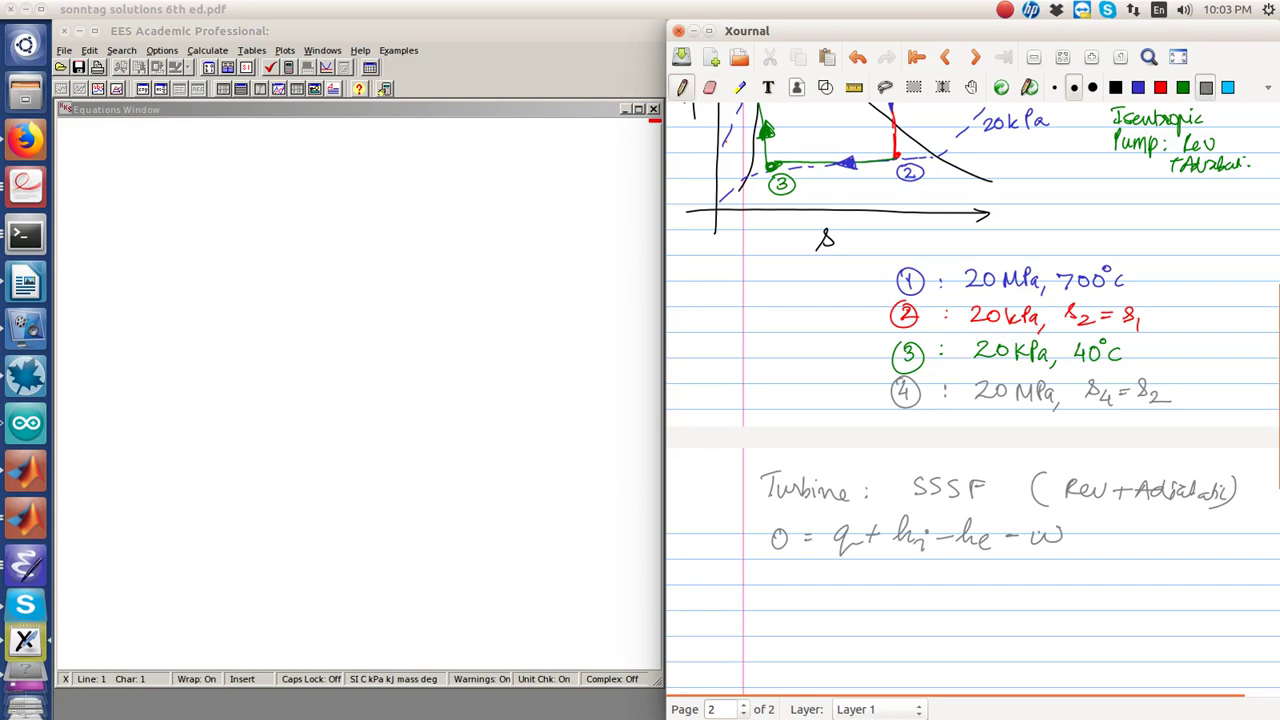
# Strike out q as zero to get w = hi − he = h1 − h2, and bracket states 1 and 2 in the list
pyautogui.moveTo(852, 507)
pyautogui.mouseDown()
pyautogui.moveTo(804, 605)
pyautogui.moveTo(942, 609)
pyautogui.mouseUp()
pyautogui.scroll(5, 973, 400)
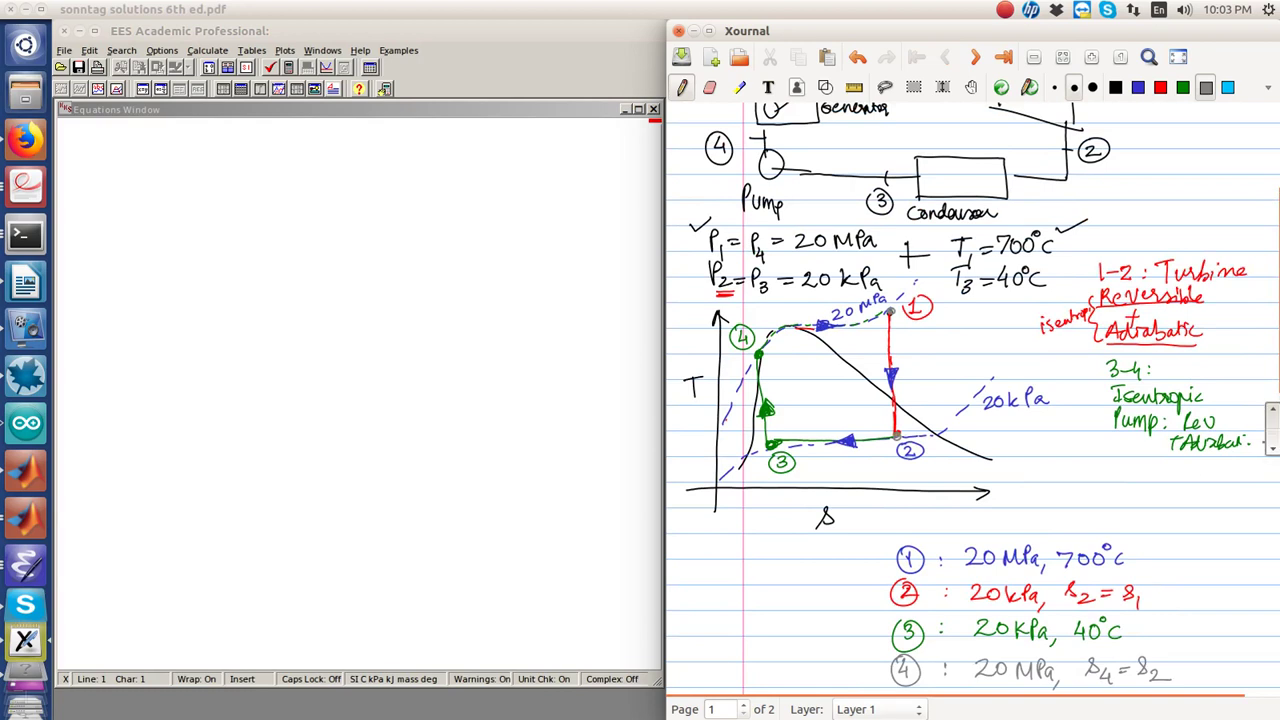
pyautogui.scroll(-5, 845, 540)
pyautogui.moveTo(826, 537); pyautogui.dragTo(842, 536)
pyautogui.moveTo(827, 543); pyautogui.dragTo(872, 546)
pyautogui.moveTo(867, 536); pyautogui.dragTo(906, 543)
pyautogui.moveTo(915, 525); pyautogui.dragTo(926, 546)
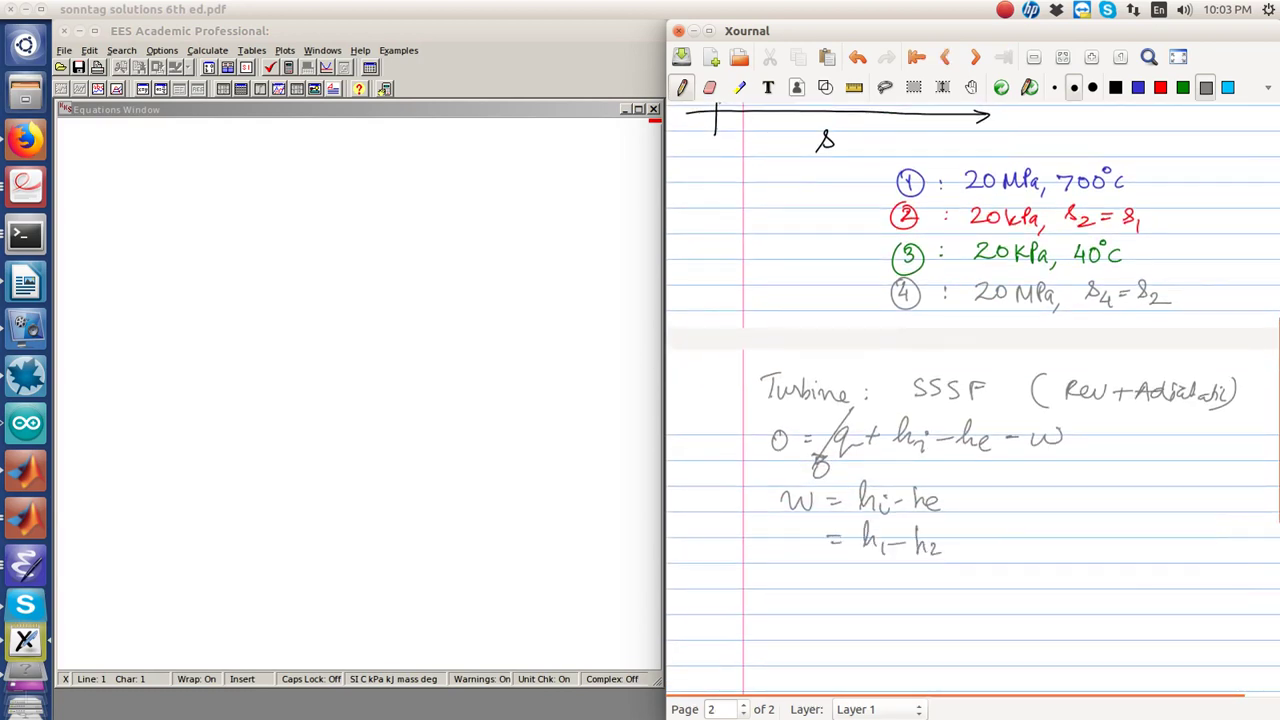
pyautogui.moveTo(884, 176); pyautogui.dragTo(878, 218)
# Switch to EES and set its general display font to Courier New, size 18
pyautogui.click(575, 280)
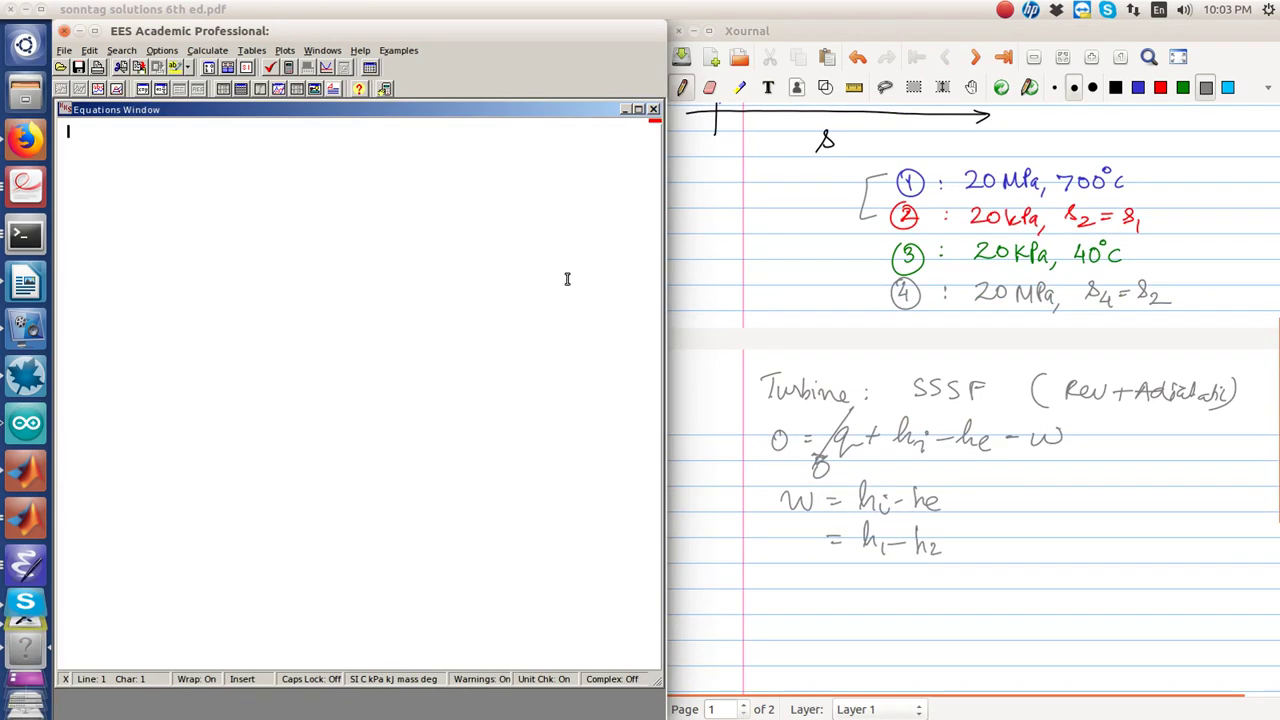
pyautogui.click(161, 50)
pyautogui.click(210, 196)
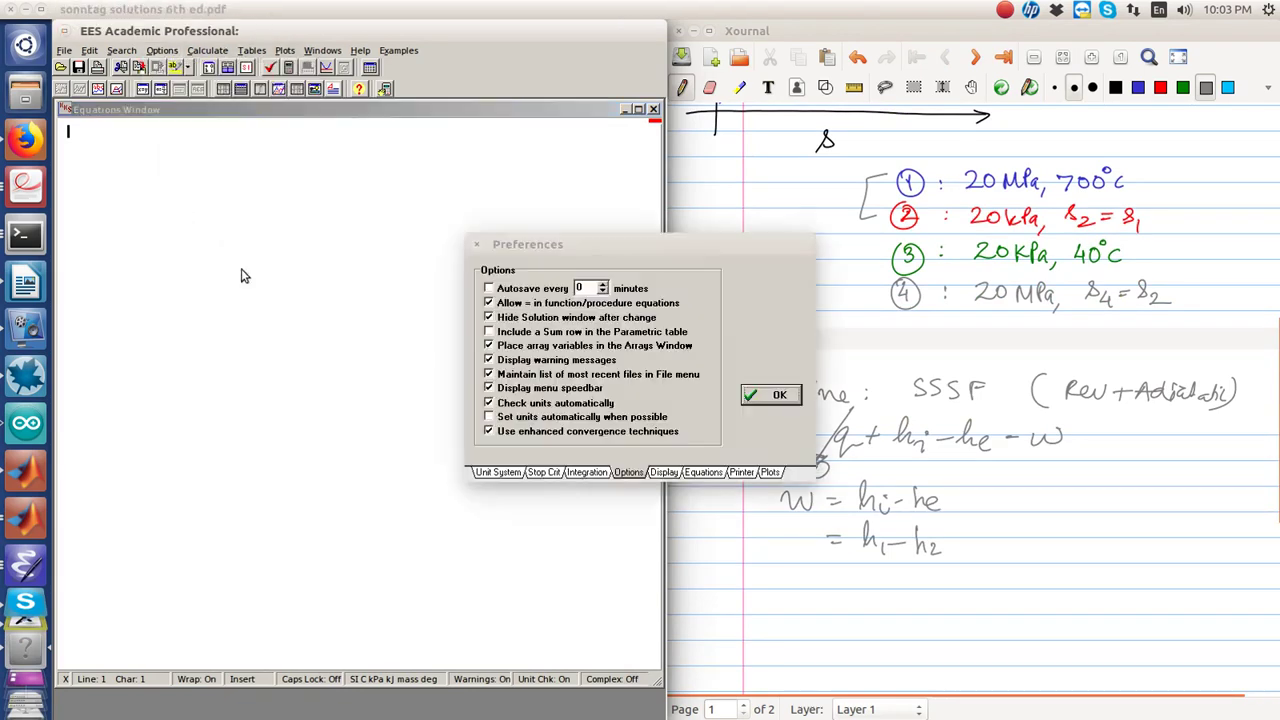
pyautogui.click(664, 472)
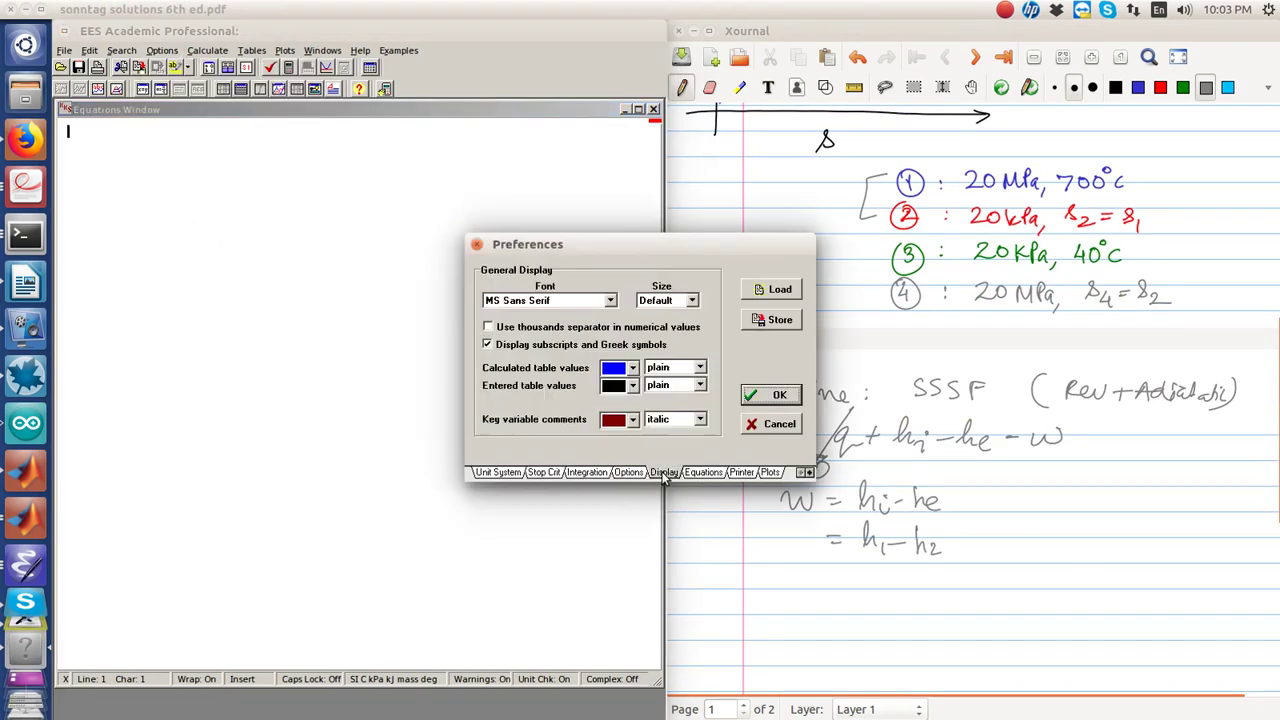
pyautogui.click(680, 302)
pyautogui.click(662, 373)
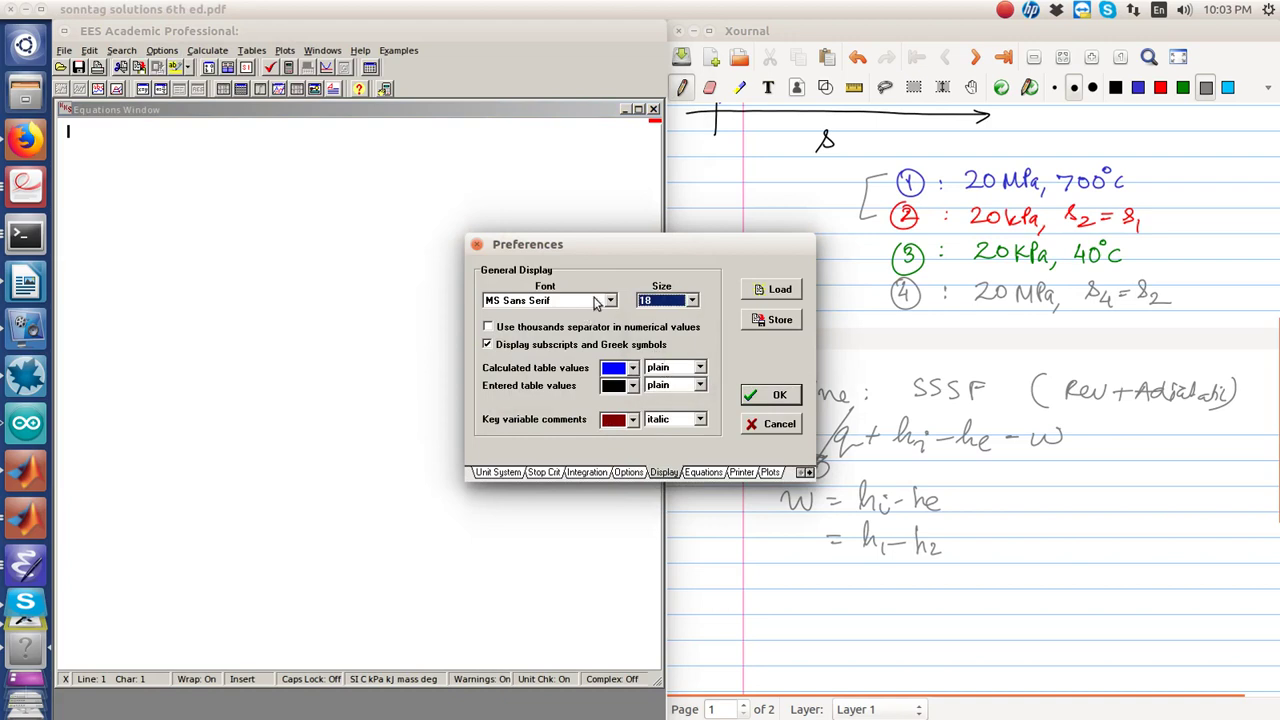
pyautogui.click(606, 301)
pyautogui.click(530, 337)
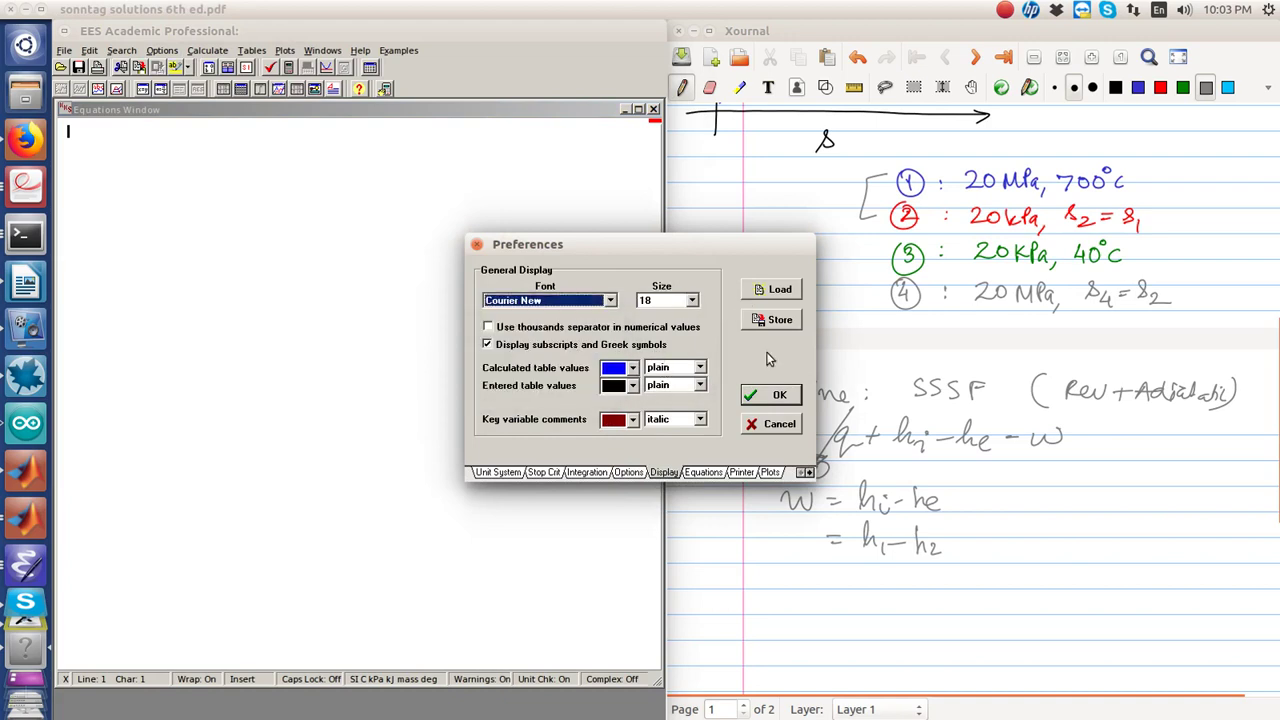
pyautogui.click(771, 394)
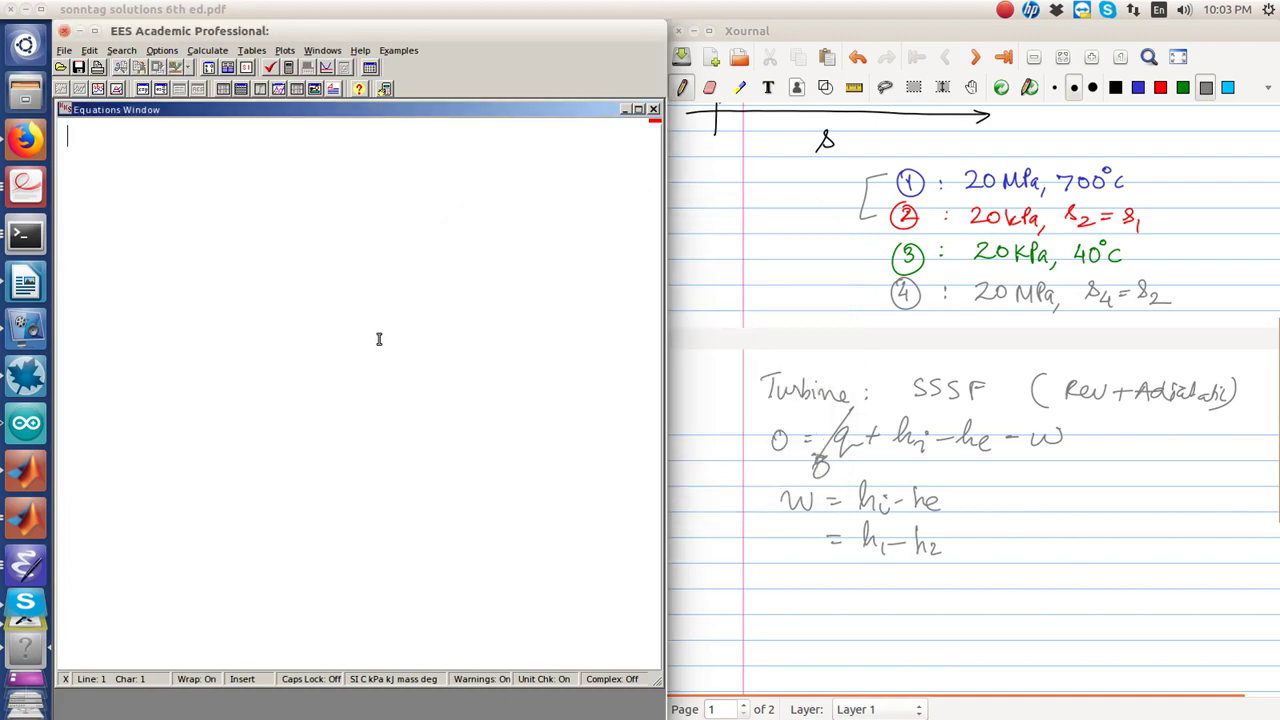
# Enter the quoted comments "Problem 9.42" and "Multistep cycle process - we analyze each step" at the start of the equations
pyautogui.write('""')
pyautogui.press('Left')
pyautogui.scroll(10, 974, 400)
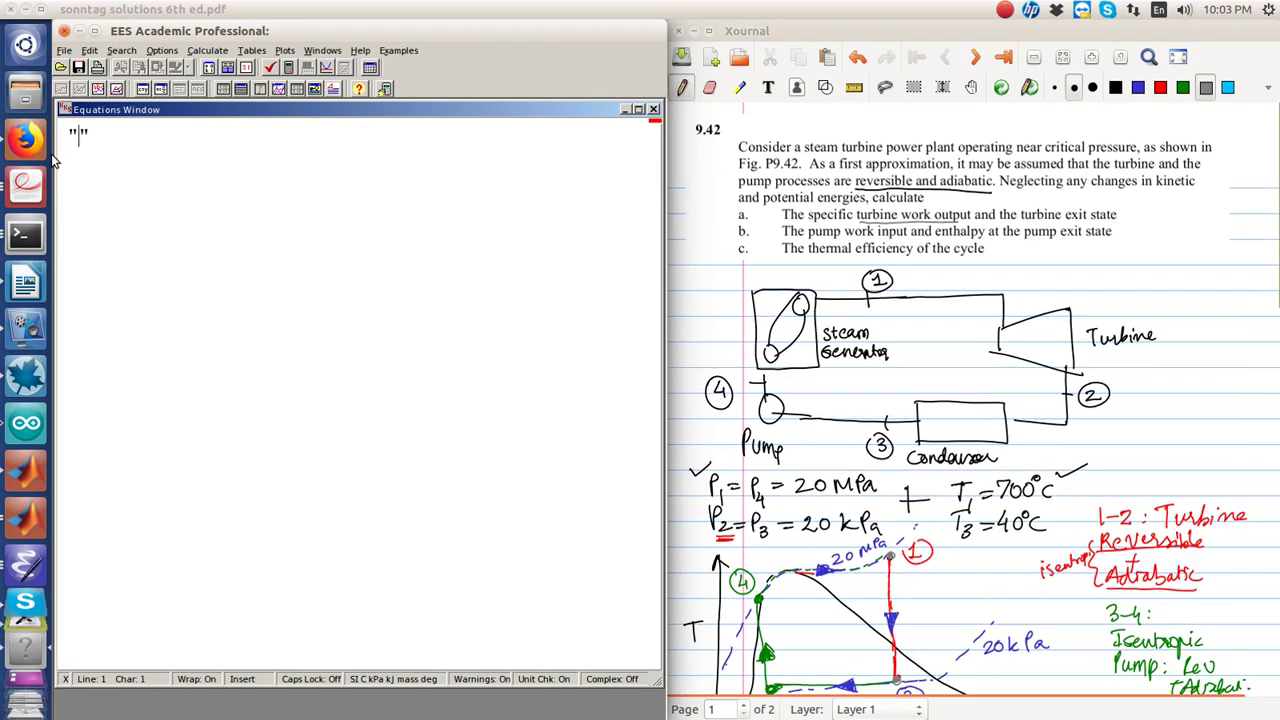
pyautogui.write('Problem 9.42')
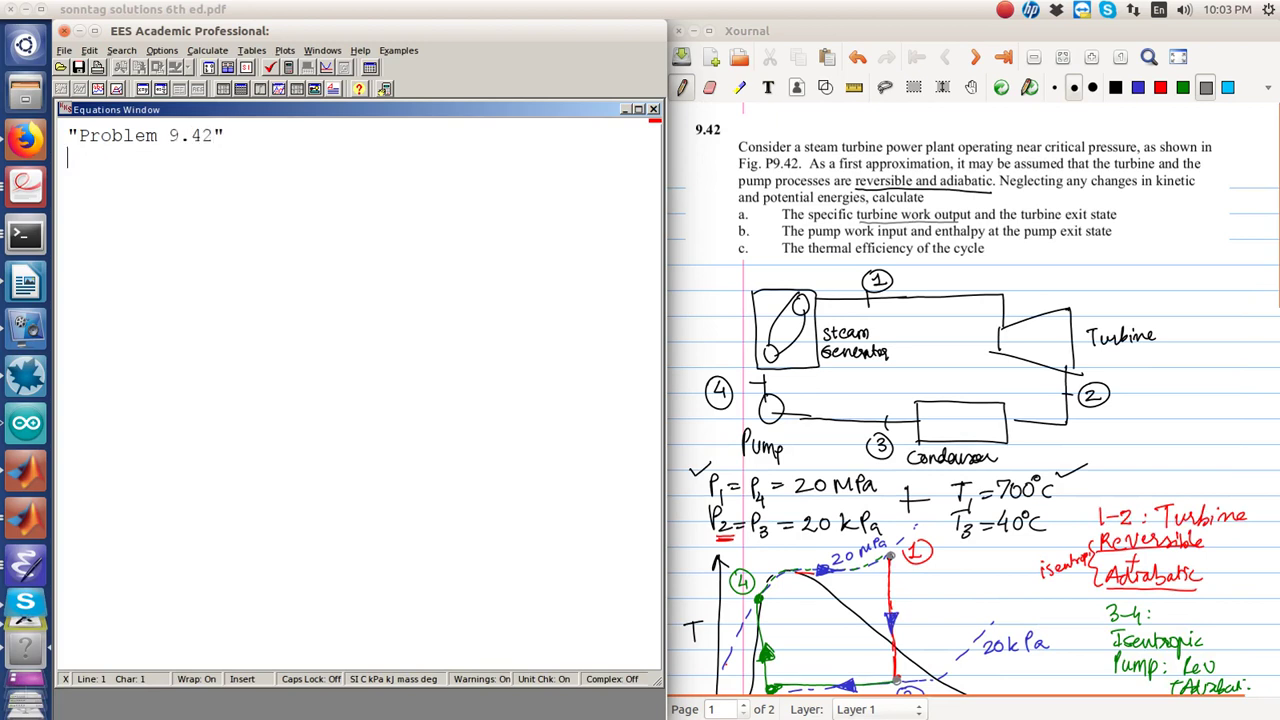
pyautogui.write('" "Multis')
pyautogui.write('tep cycle pr')
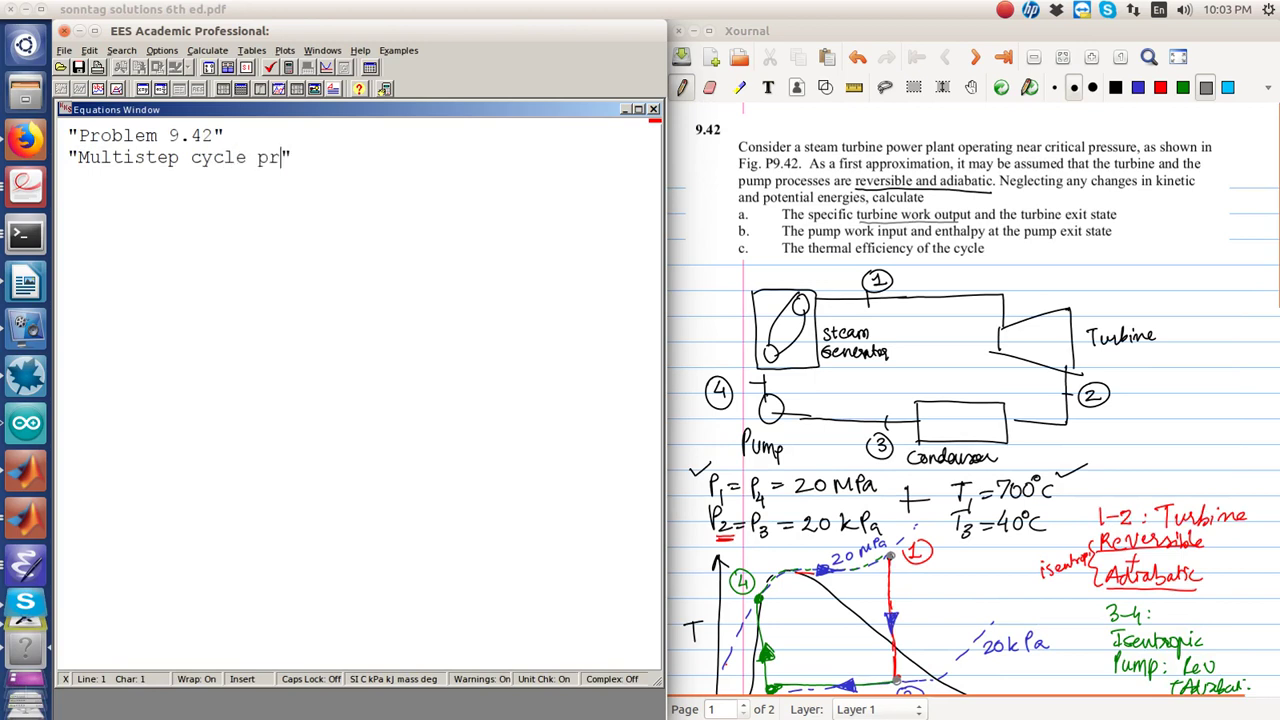
pyautogui.write('ocess - we analyze each ')
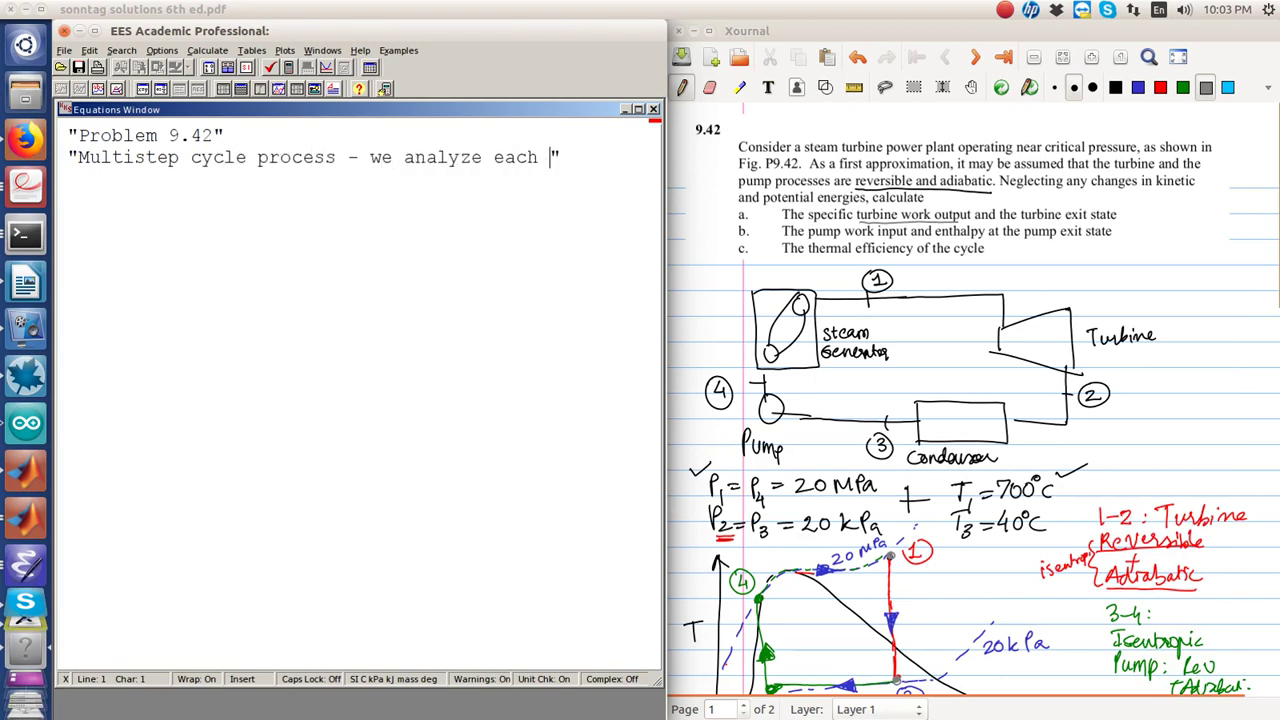
pyautogui.write('step')
pyautogui.press('Return')
pyautogui.press('Return')
# Define the state 1 inputs T[1] = 700 and P[1] = 20000 below the comments
pyautogui.write('T[]')
pyautogui.press('Left')
pyautogui.write('1')
pyautogui.press('Right')
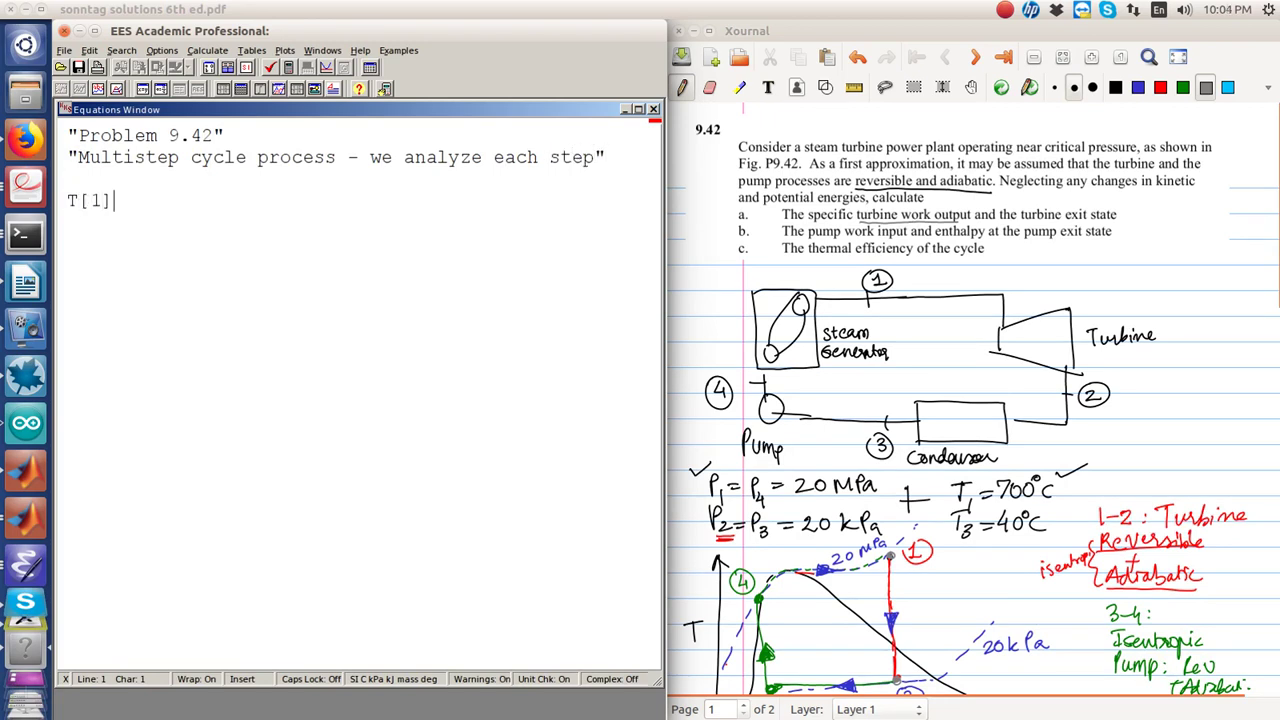
pyautogui.write('= 700')
pyautogui.press('Return')
pyautogui.write('P[1] = 20000')
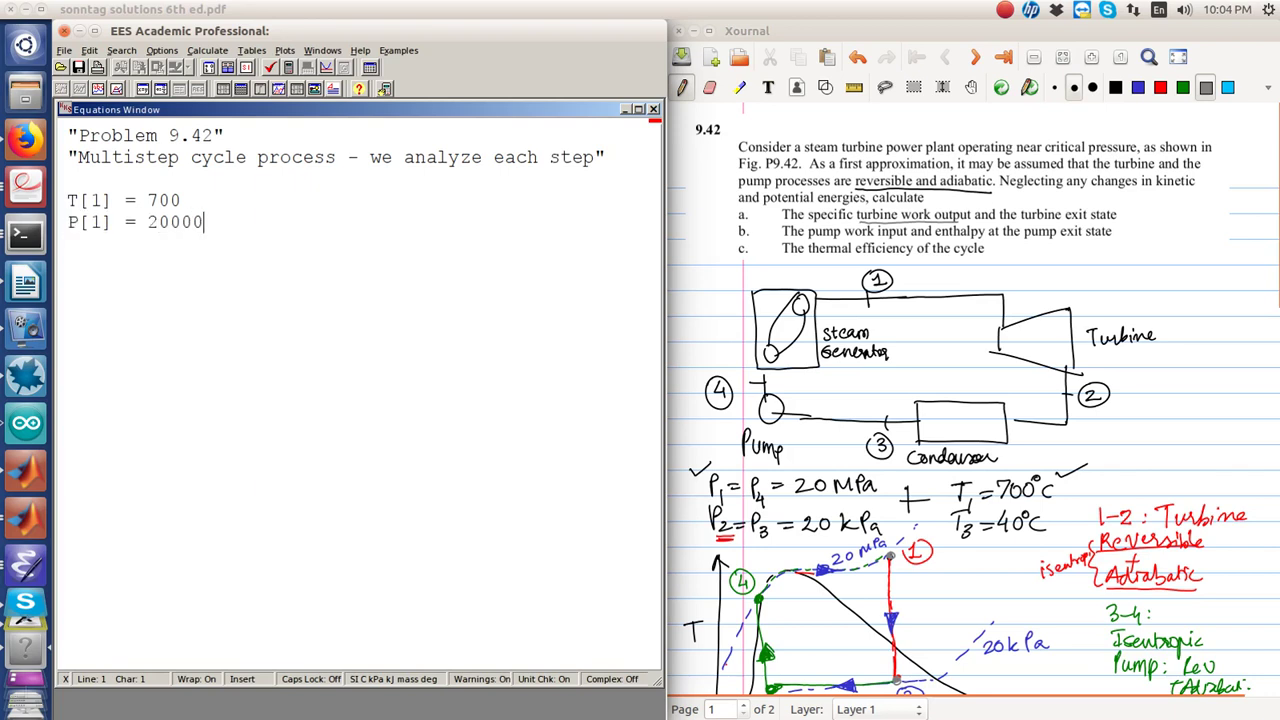
# Define P[2] = 20, P[3] = 20 and P[4] = 20000, separated by blank lines
pyautogui.press('Return')
pyautogui.write('P[2] = 20')
pyautogui.press('Return')
pyautogui.press('Return')
pyautogui.press('Return')
pyautogui.write('P[3] = 20')
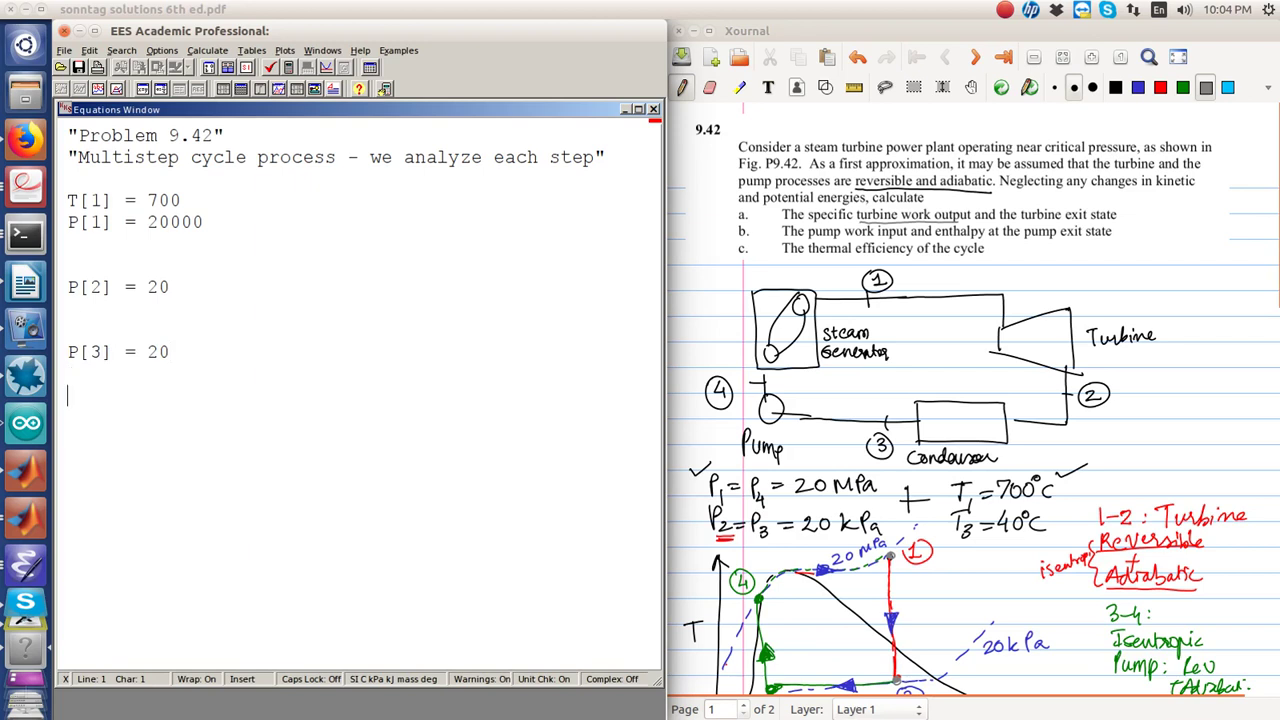
pyautogui.press('Return')
pyautogui.write('P[]4')
pyautogui.press('Right')
pyautogui.write('= 20000')
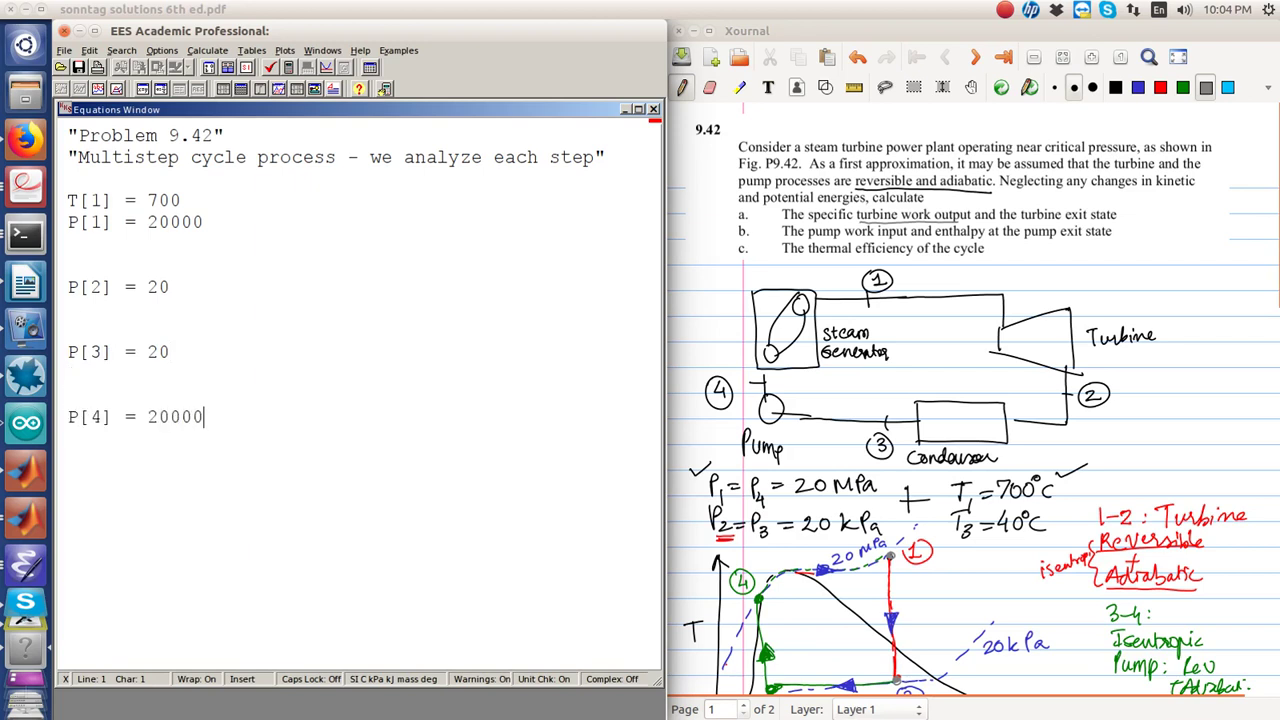
# Add the isentropic turbine relation s[2] = s[1] below the P[2] equation
pyautogui.press('Up')
pyautogui.press('Up')
pyautogui.press('Up')
pyautogui.press('Up')
pyautogui.press('Up')
pyautogui.write('s[2')
pyautogui.press('Right')
pyautogui.write('= s[p')
pyautogui.press('Right')
pyautogui.press('Left')
pyautogui.press('BackSpace')
pyautogui.write('1')
# Add the state 1 entropy equation s[1] = entropy(steam, T= T[1], P = P[1]) below the P[1] definition
pyautogui.press('Up')
pyautogui.press('Up')
pyautogui.press('Up')
pyautogui.write('s[1')
pyautogui.press('Right')
pyautogui.write('= ')
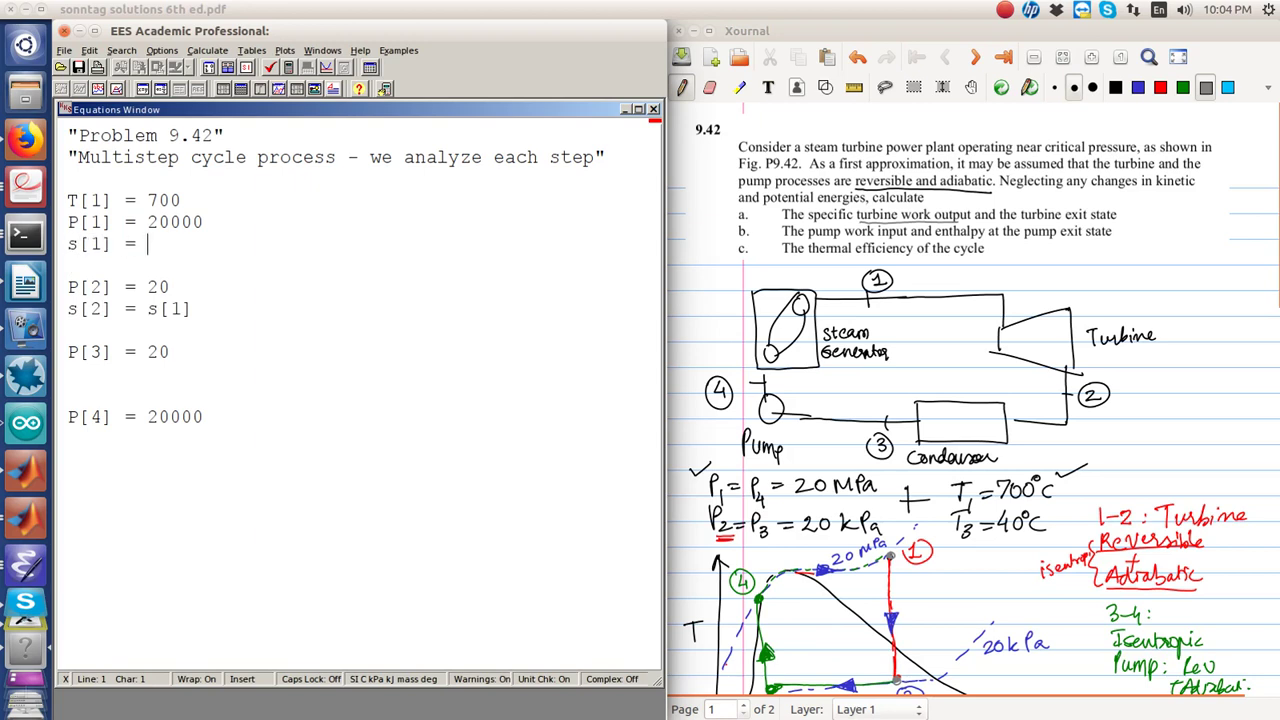
pyautogui.write('entropy(steam, T= T[1')
pyautogui.press('Right')
pyautogui.write(',')
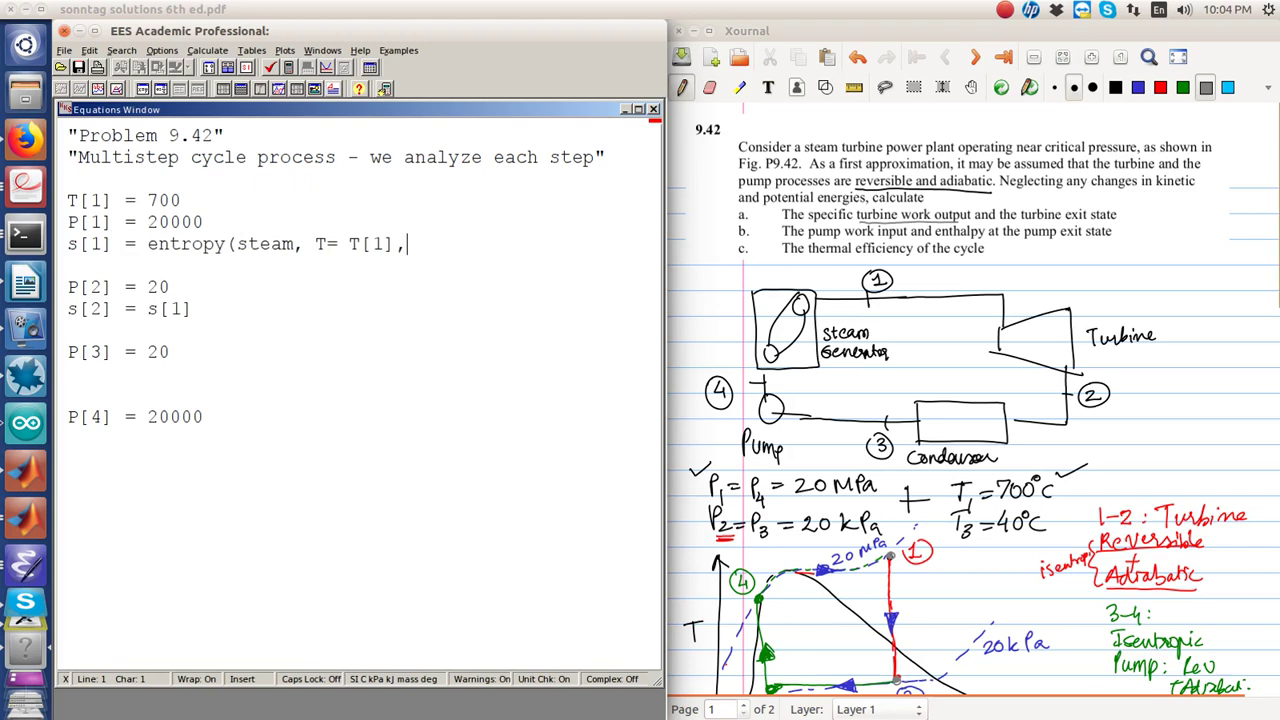
pyautogui.write(' P = P[1')
pyautogui.press('Right')
pyautogui.write(')')
# Define the condenser exit temperature T[3] = 40 below the P[3] equation
pyautogui.press('Down')
pyautogui.press('Down')
pyautogui.press('Down')
pyautogui.press('Down')
pyautogui.press('Down')
pyautogui.press('Down')
pyautogui.write('T[3')
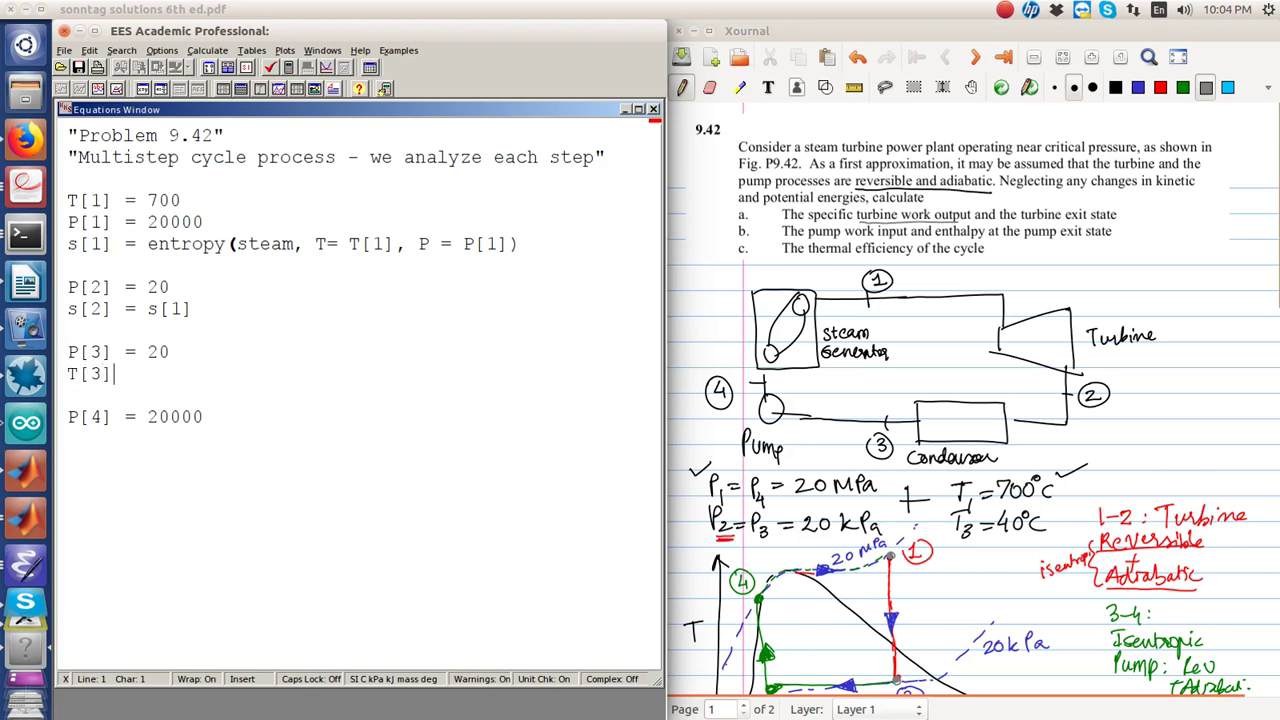
pyautogui.press('Right')
pyautogui.write('= 40')
# Add the state 3 entropy equation s[3] = entropy(steam, T = T[3], P = P[3]) below the T[3] definition
pyautogui.press('Return')
pyautogui.write('s[3')
pyautogui.press('Right')
pyautogui.write('-=')
pyautogui.press('BackSpace')
pyautogui.press('BackSpace')
pyautogui.write('= ')
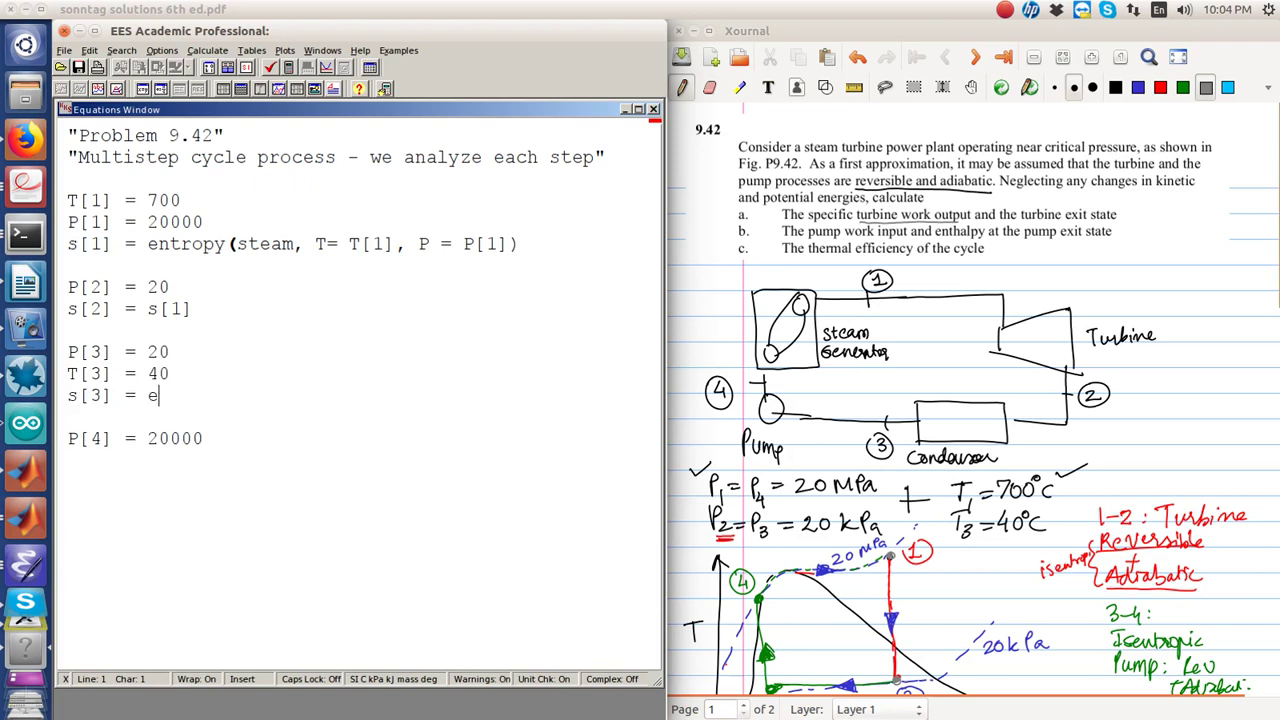
pyautogui.write('emtc')
pyautogui.press('BackSpace')
pyautogui.press('BackSpace')
pyautogui.press('BackSpace')
pyautogui.press('BackSpace')
pyautogui.write('entropy(steam, P')
pyautogui.press('BackSpace')
pyautogui.press('BackSpace')
pyautogui.write('T = T[3')
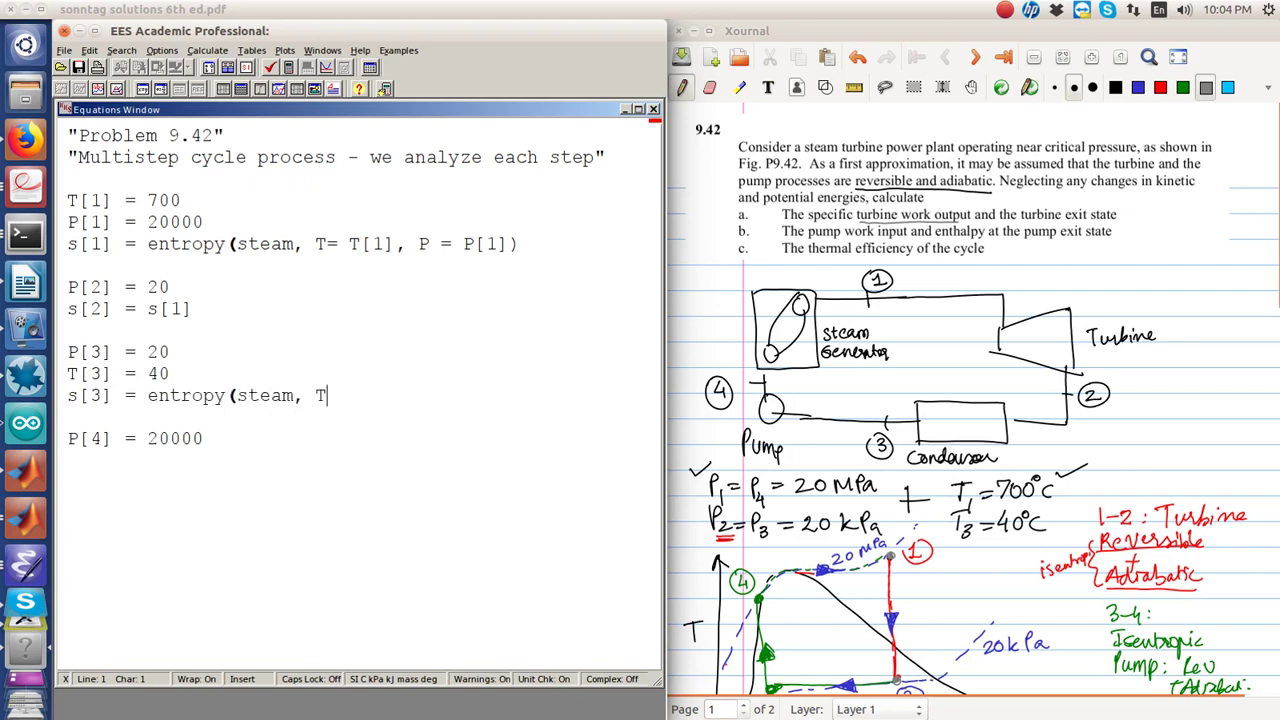
pyautogui.press('Right')
pyautogui.write(', P = P[3')
pyautogui.press('Right')
pyautogui.write(')')
# Add the isentropic pump relation s[4] = s[3] below the P[4] equation
pyautogui.press('Down')
pyautogui.press('Down')
pyautogui.press('Return')
pyautogui.write('s[]')
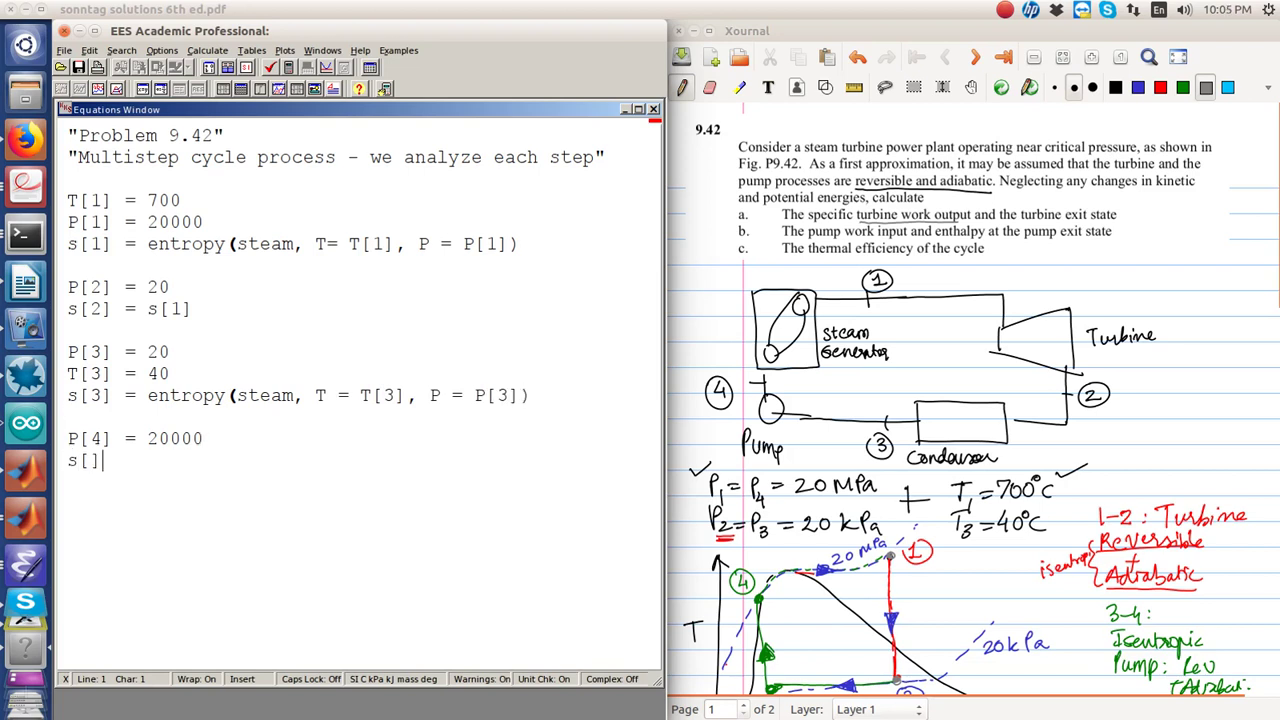
pyautogui.press('Left')
pyautogui.write('4')
pyautogui.press('Right')
pyautogui.write('= s[3')
pyautogui.press('Right')
# Add the turbine work equation wturbine = h[1] - h[2] at the end, separated by a blank line
pyautogui.press('Return')
pyautogui.press('Return')
pyautogui.write('w =')
pyautogui.press('BackSpace')
pyautogui.write('turbine = ')
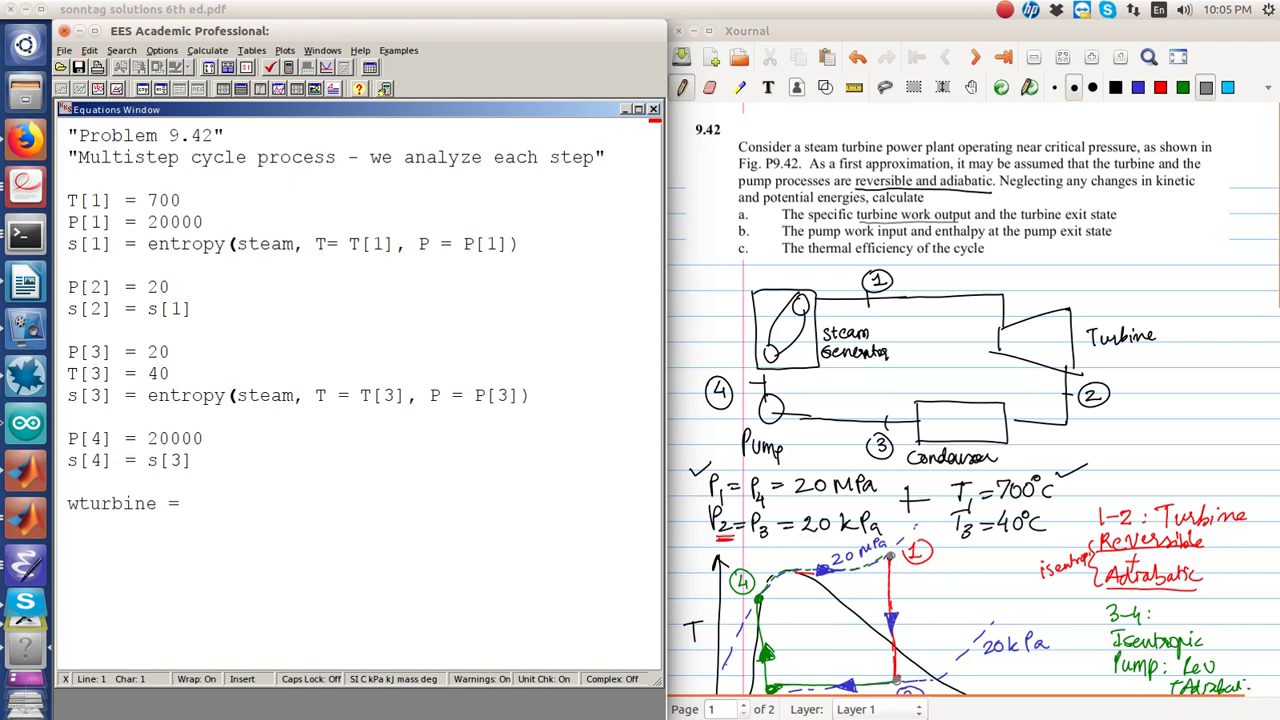
pyautogui.write('h[1')
pyautogui.press('Right')
pyautogui.write('- h[2')
pyautogui.press('Right')
# Add h[1] = enthalpy(steam, T= T[1], P = P[1]) below s[1], reusing the arguments of the state 1 entropy call
pyautogui.press('Up')
pyautogui.press('Up')
pyautogui.press('Up')
pyautogui.press('Up')
pyautogui.press('Up')
pyautogui.press('Up')
pyautogui.press('Up')
pyautogui.press('Up')
pyautogui.press('Up')
pyautogui.write('h[1')
pyautogui.press('Right')
pyautogui.write('= enthalpy')
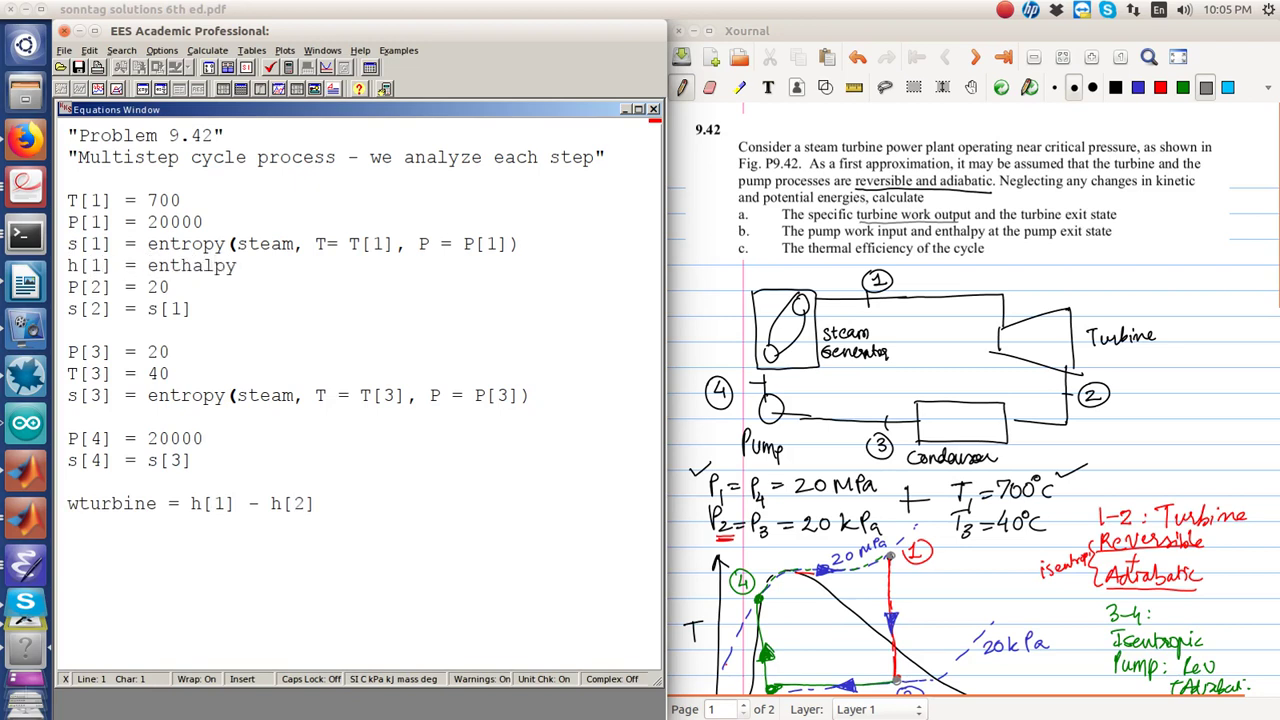
pyautogui.moveTo(228, 244); pyautogui.dragTo(565, 246)
pyautogui.hotkey('ctrl', 'c')
pyautogui.click(320, 262)
pyautogui.hotkey('ctrl', 'v')
# Save the equations file as p-9-42 in the L7-secondlaw-CV folder
pyautogui.click(275, 296)
pyautogui.hotkey('ctrl', 's')
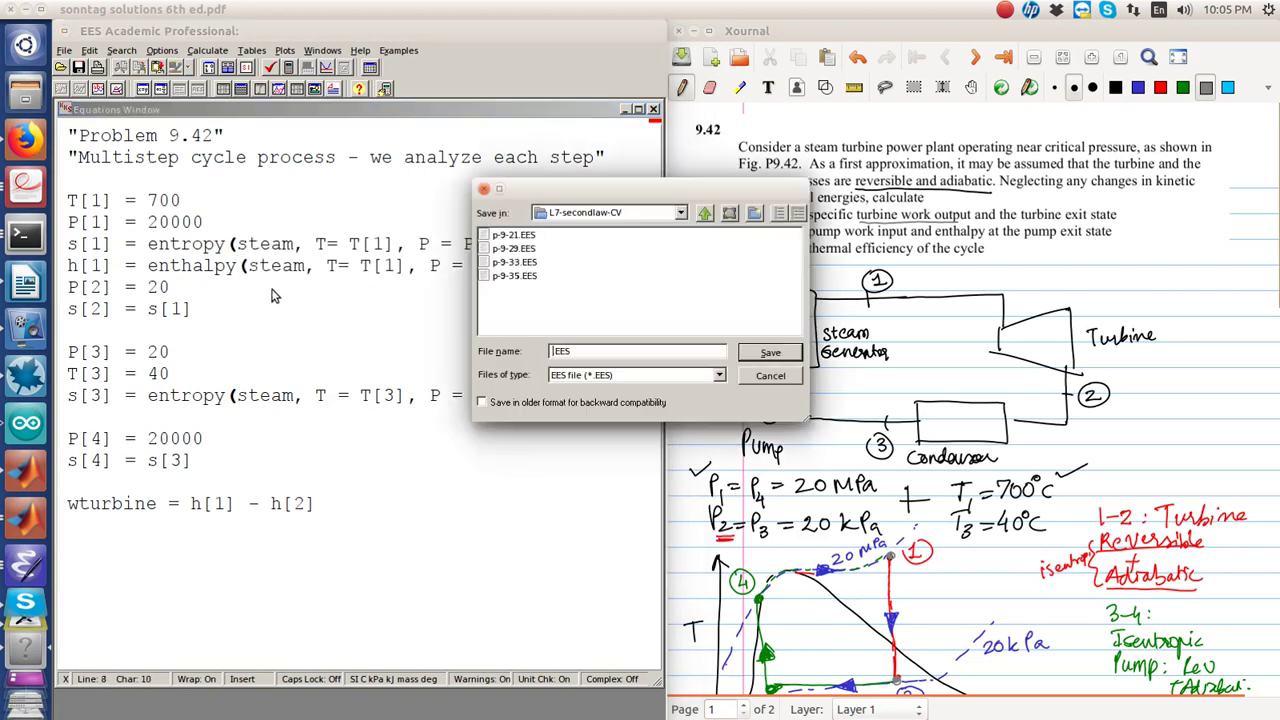
pyautogui.write('p-9-42')
pyautogui.press('Return')
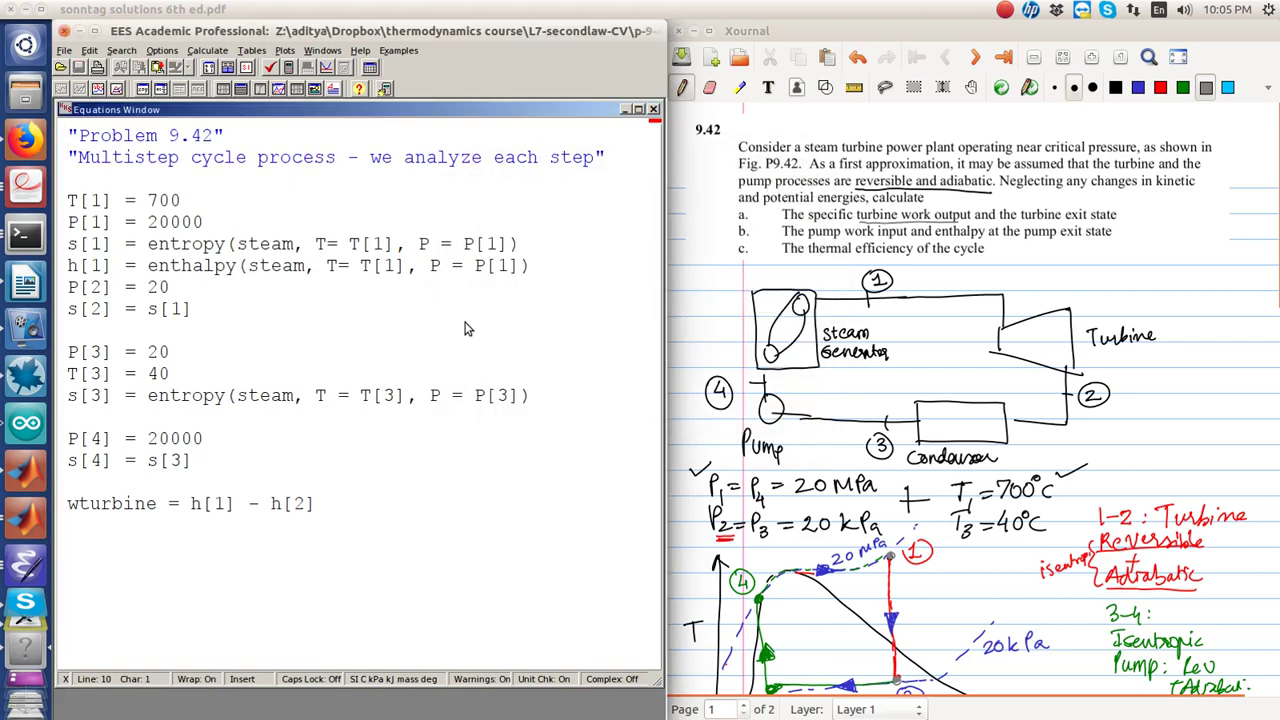
# Add the turbine exit enthalpy equation h[2] = enthalpy(steam, P = P[2], s = s[2]) below s[2]
pyautogui.click(201, 347)
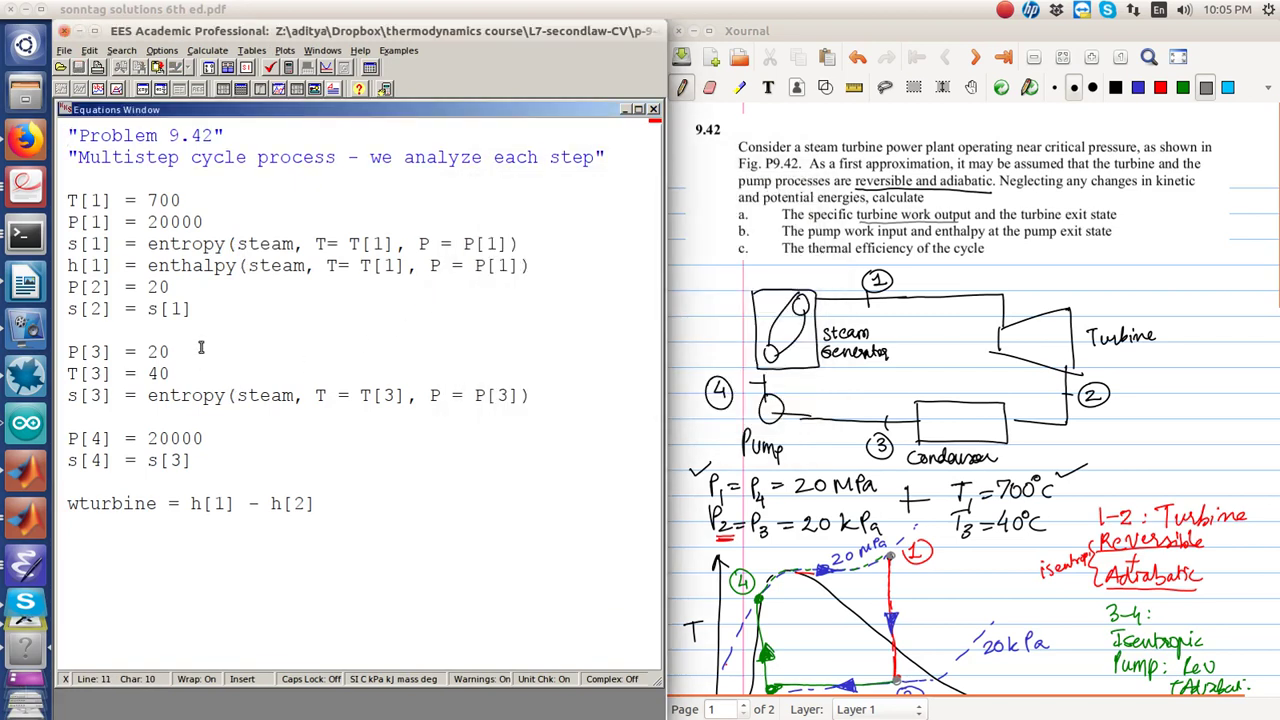
pyautogui.click(112, 327)
pyautogui.write('h[]2')
pyautogui.press('Left')
pyautogui.write('2')
pyautogui.press('Right')
pyautogui.write('= enthalpy(steam, T')
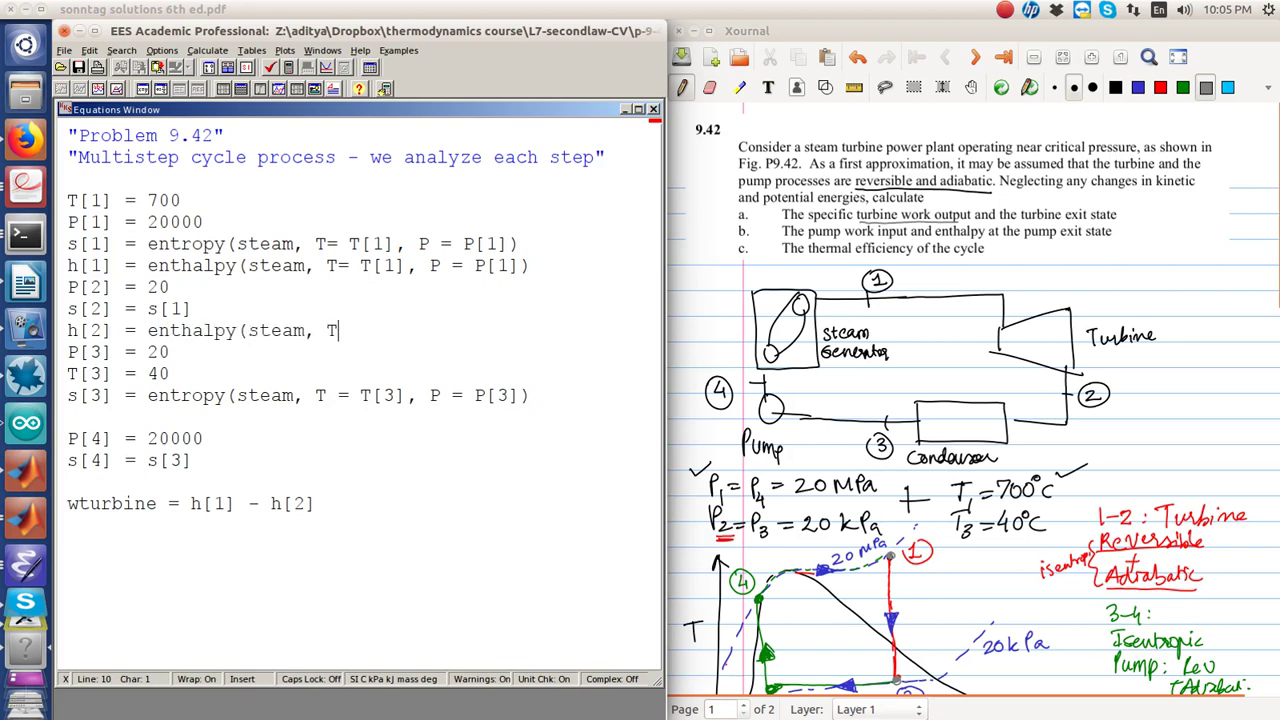
pyautogui.press('BackSpace')
pyautogui.write('P = P[2], s = s[2]')
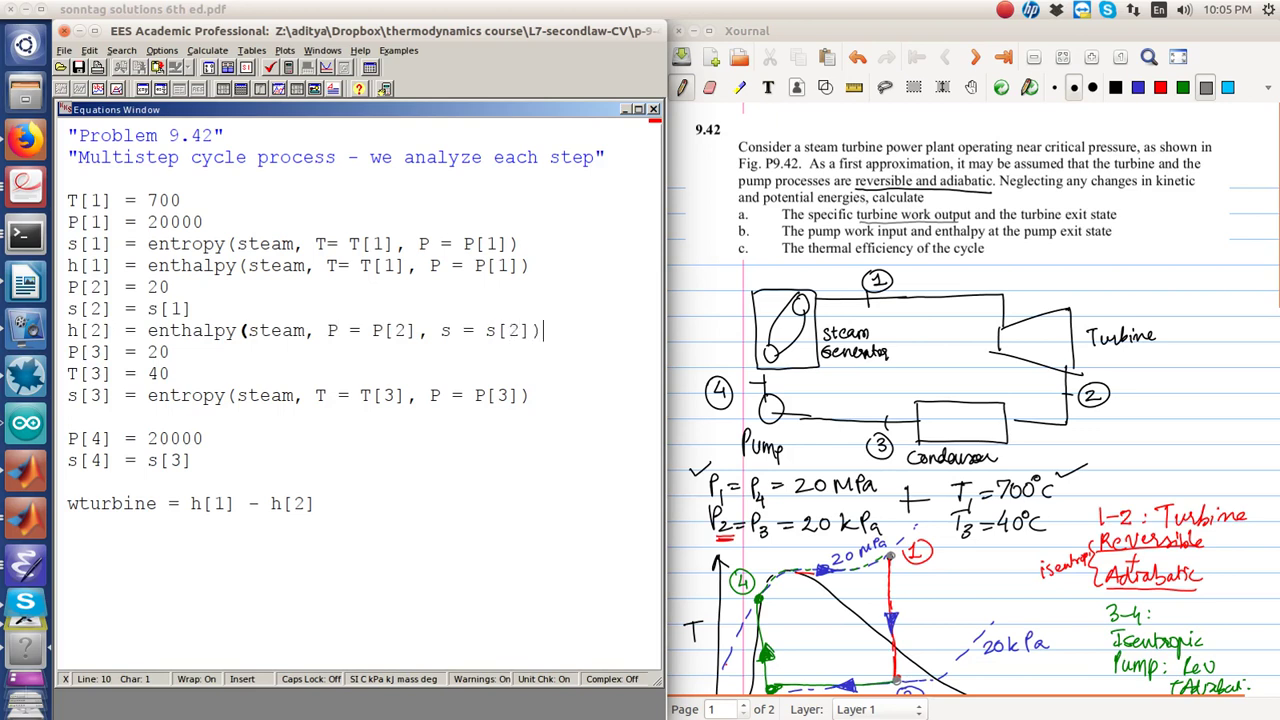
# Solve the equations, examine the turbine work and the state values in the arrays table, and close the result windows
pyautogui.press('Down')
pyautogui.press('Down')
pyautogui.press('Down')
pyautogui.scroll(-1, 700, 130)
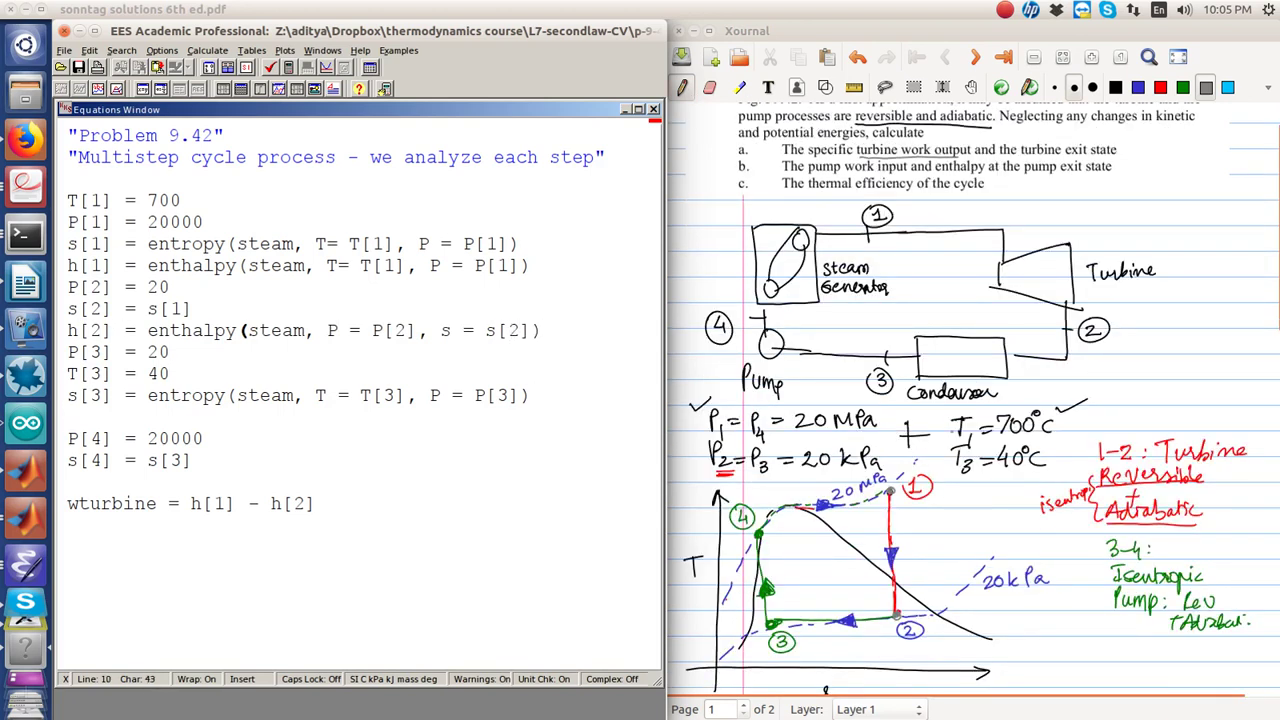
pyautogui.scroll(1, 700, 150)
pyautogui.click(289, 68)
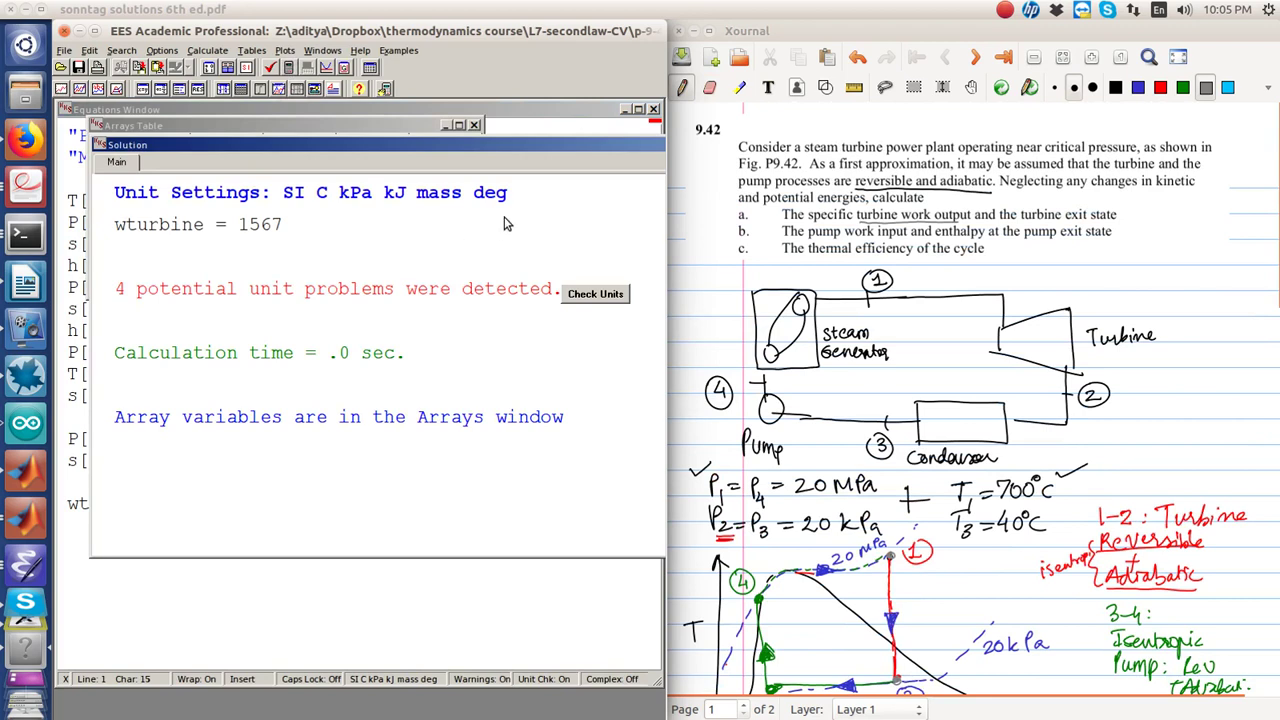
pyautogui.moveTo(620, 151); pyautogui.dragTo(610, 158)
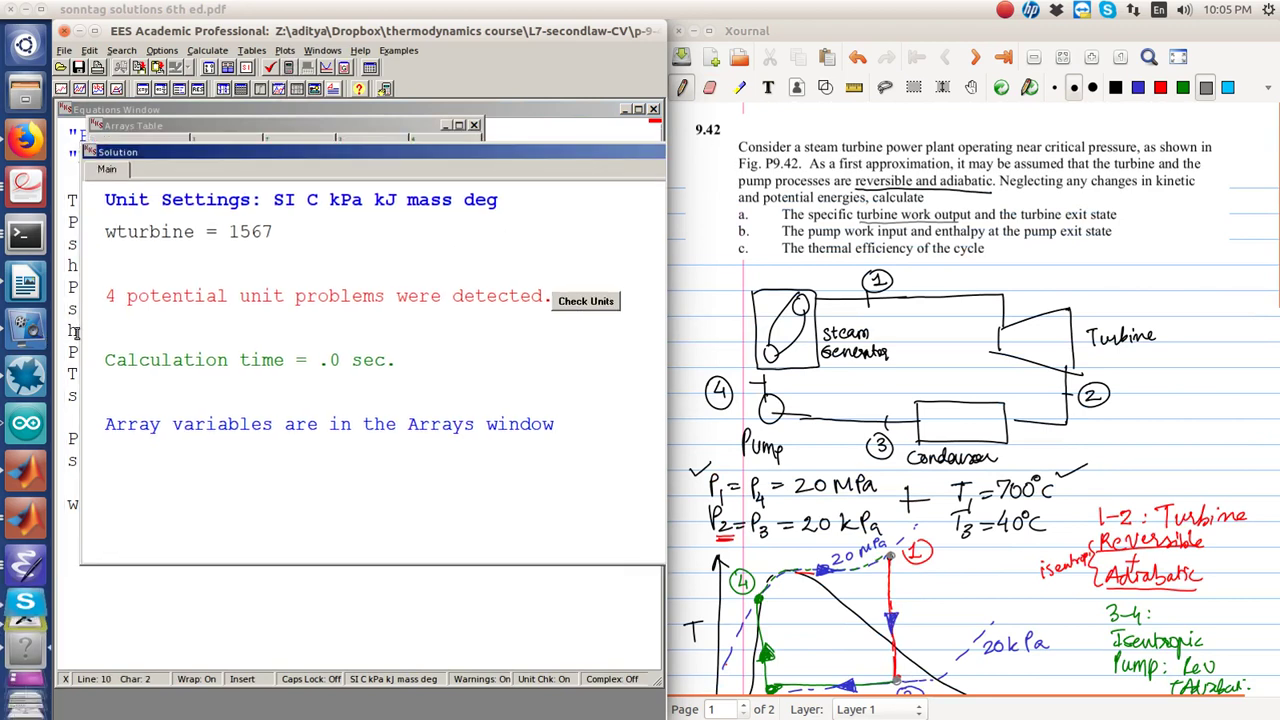
pyautogui.moveTo(81, 336); pyautogui.dragTo(322, 355)
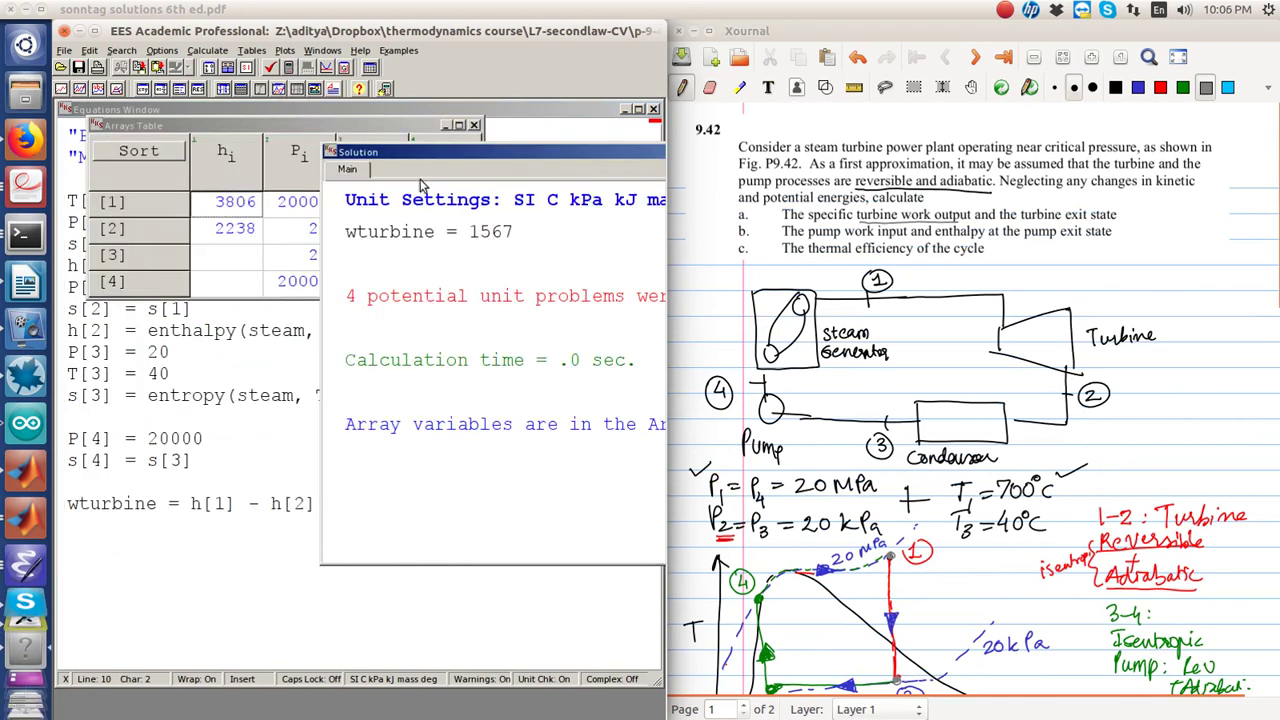
pyautogui.doubleClick(594, 160)
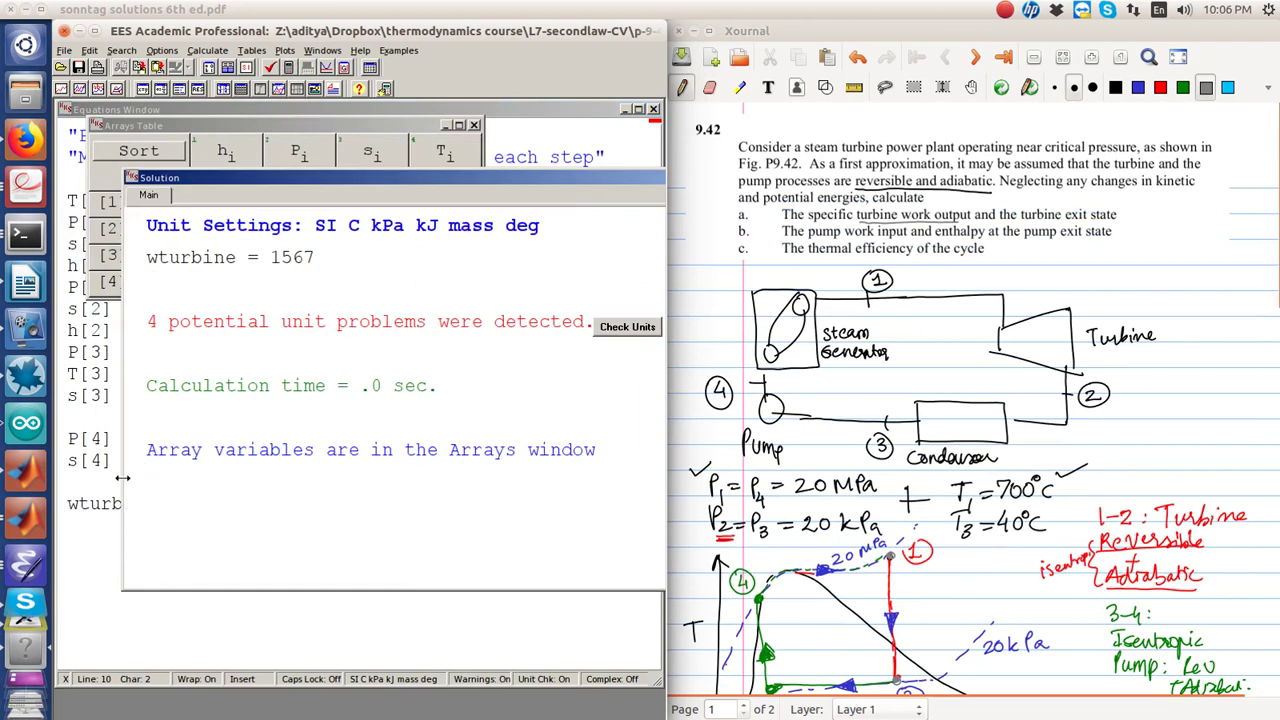
pyautogui.moveTo(336, 180); pyautogui.dragTo(612, 184)
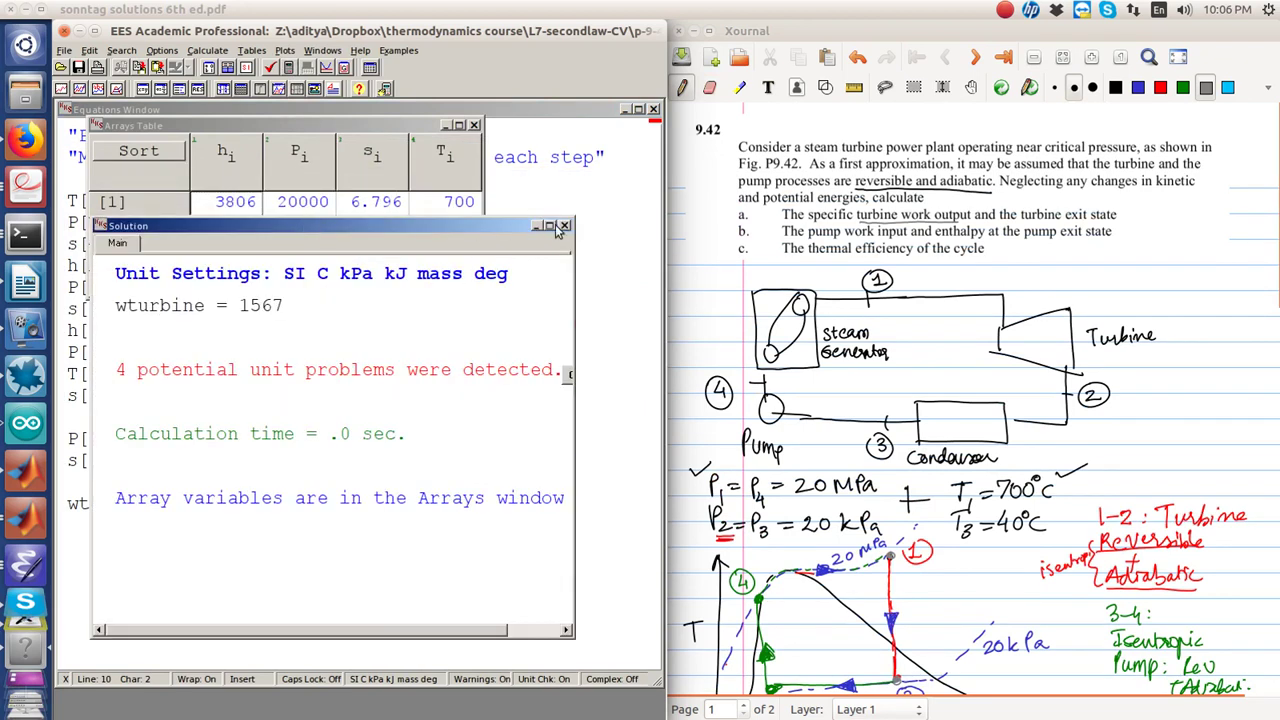
pyautogui.click(527, 176)
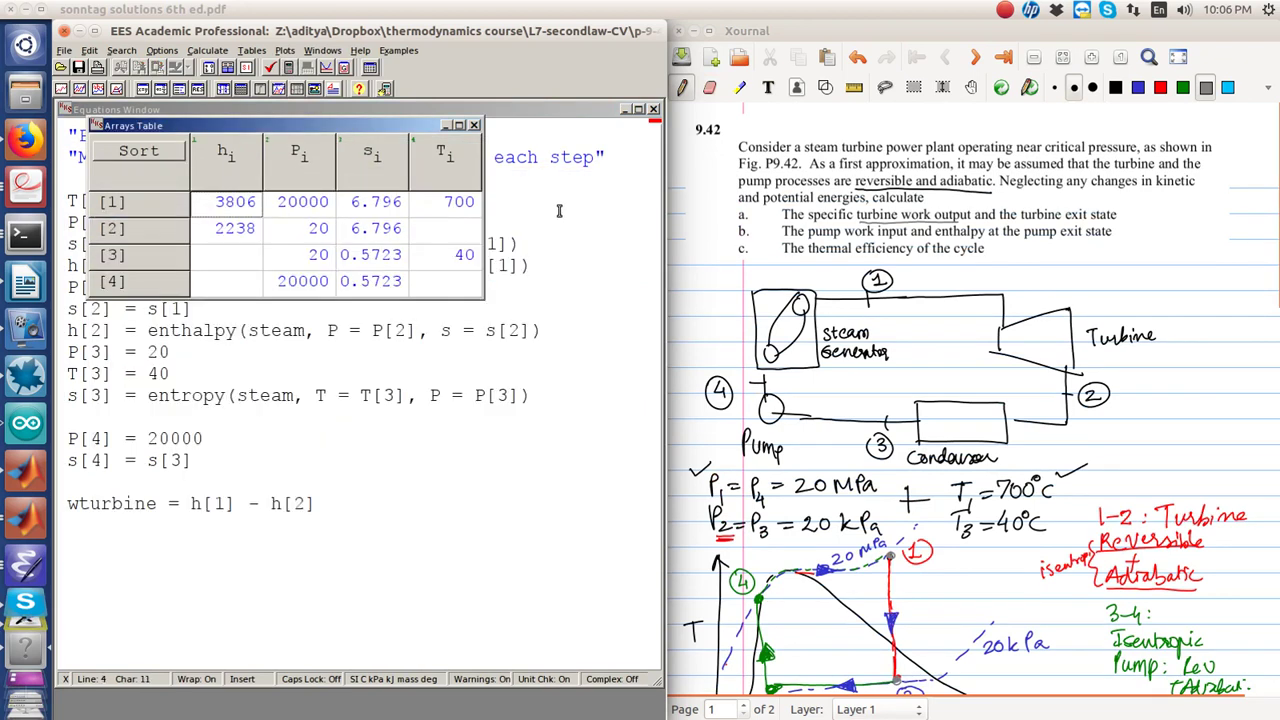
pyautogui.click(475, 126)
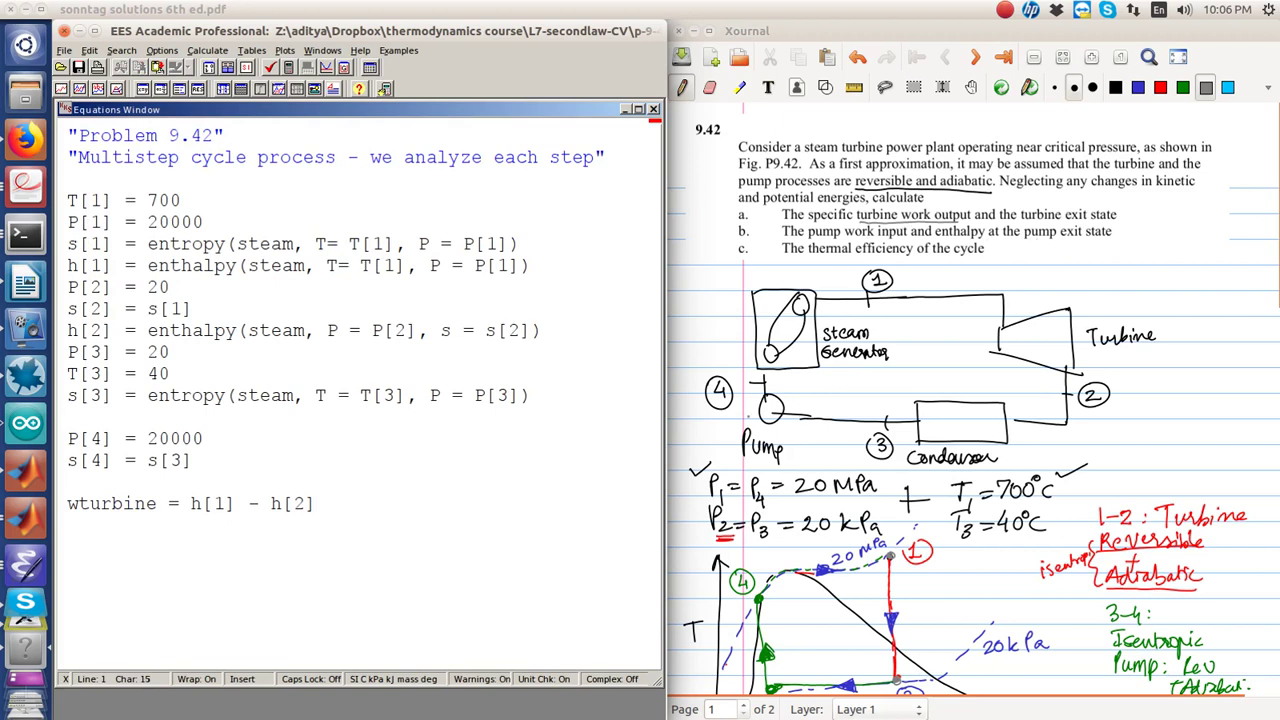
# Add the pump exit enthalpy equation h[4] = enthalpy(steam, P = P[4], s = s[4]) below s[4]
pyautogui.click(235, 474)
pyautogui.write('h[4] = enthalpy')
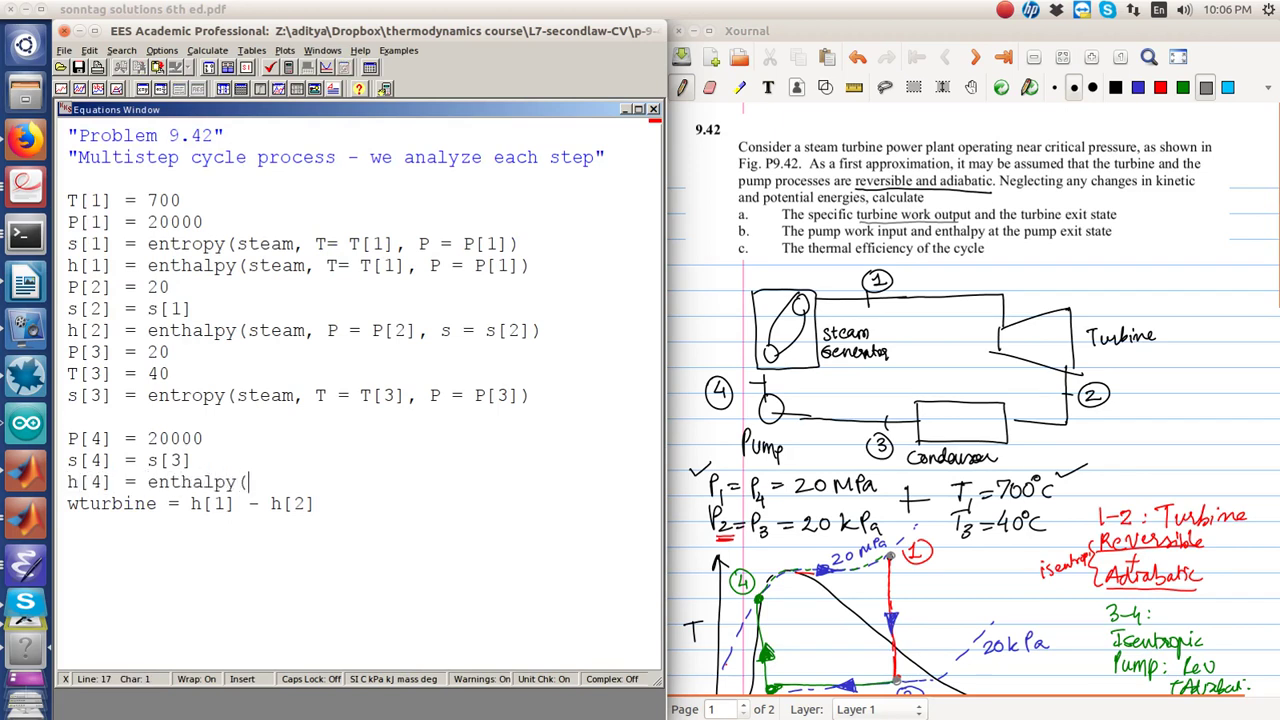
pyautogui.write('(steam, P = P[4],s= s[')
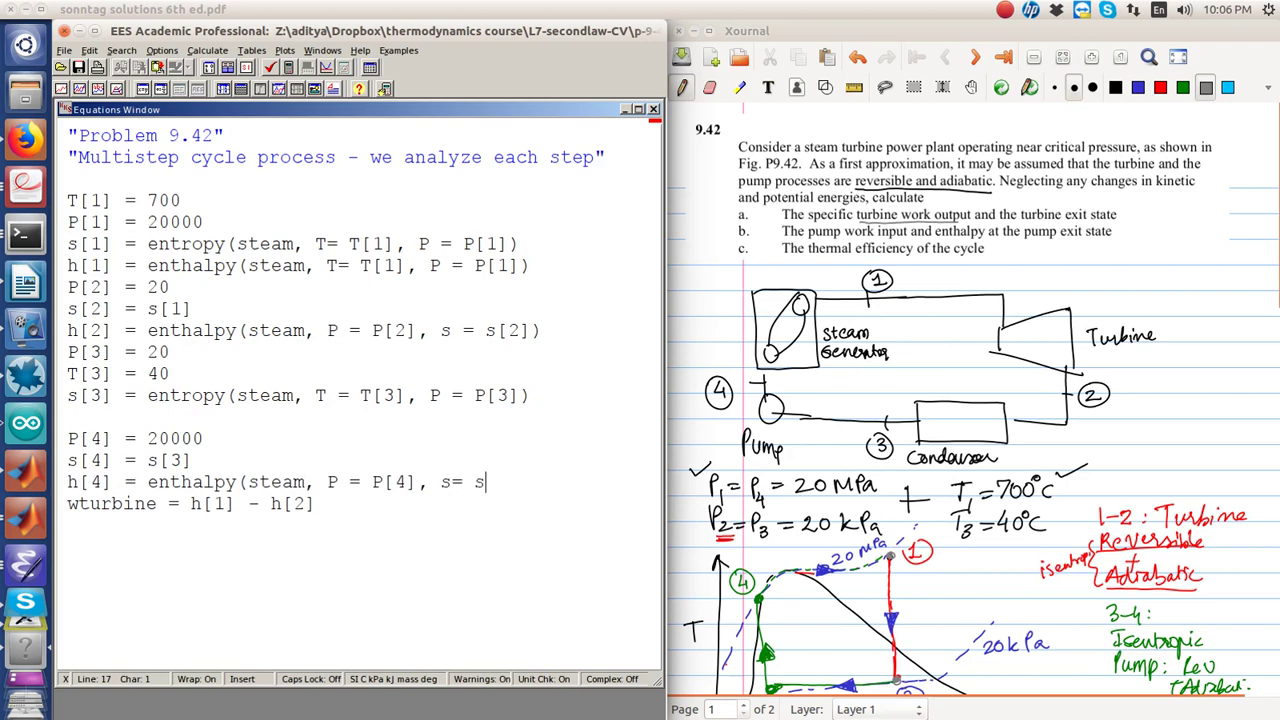
pyautogui.press('BackSpace')
pyautogui.press('BackSpace')
pyautogui.press('BackSpace')
pyautogui.press('BackSpace')
pyautogui.write('= s[]4')
pyautogui.press('Right')
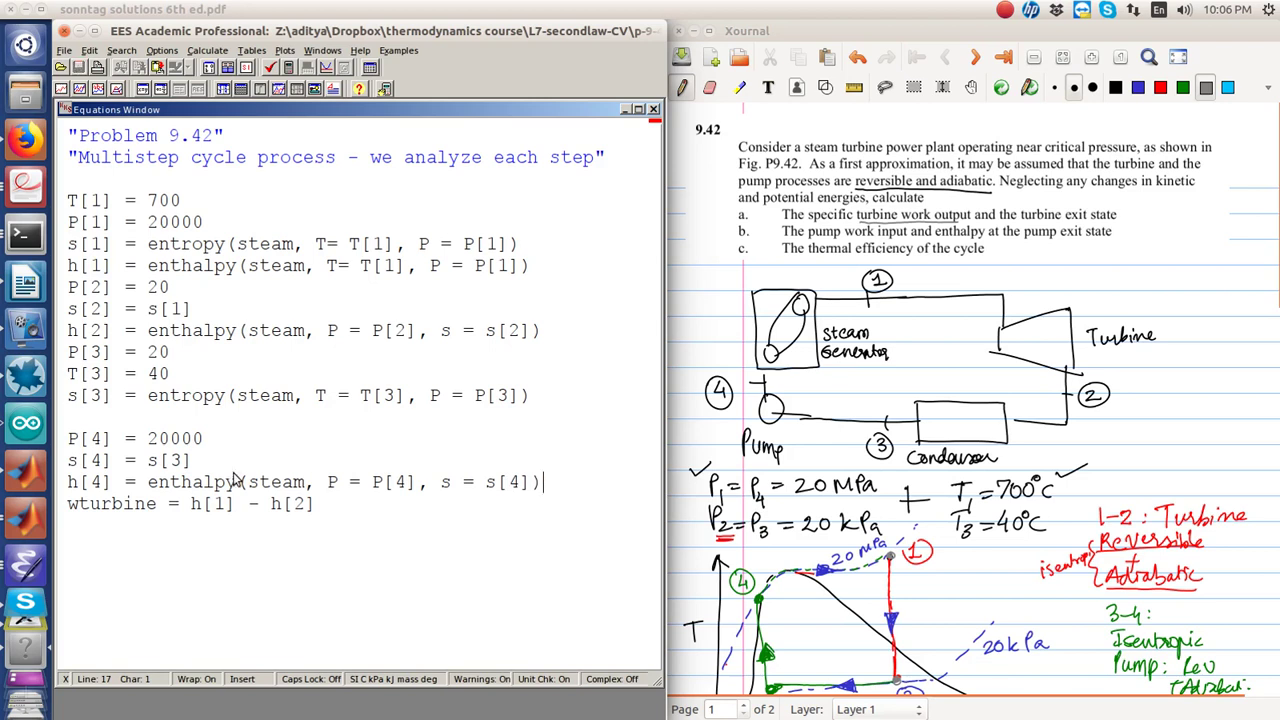
# Add the pump work equation wpump = h[4] - h[3] below the turbine work equation
pyautogui.scroll(-10, 973, 400)
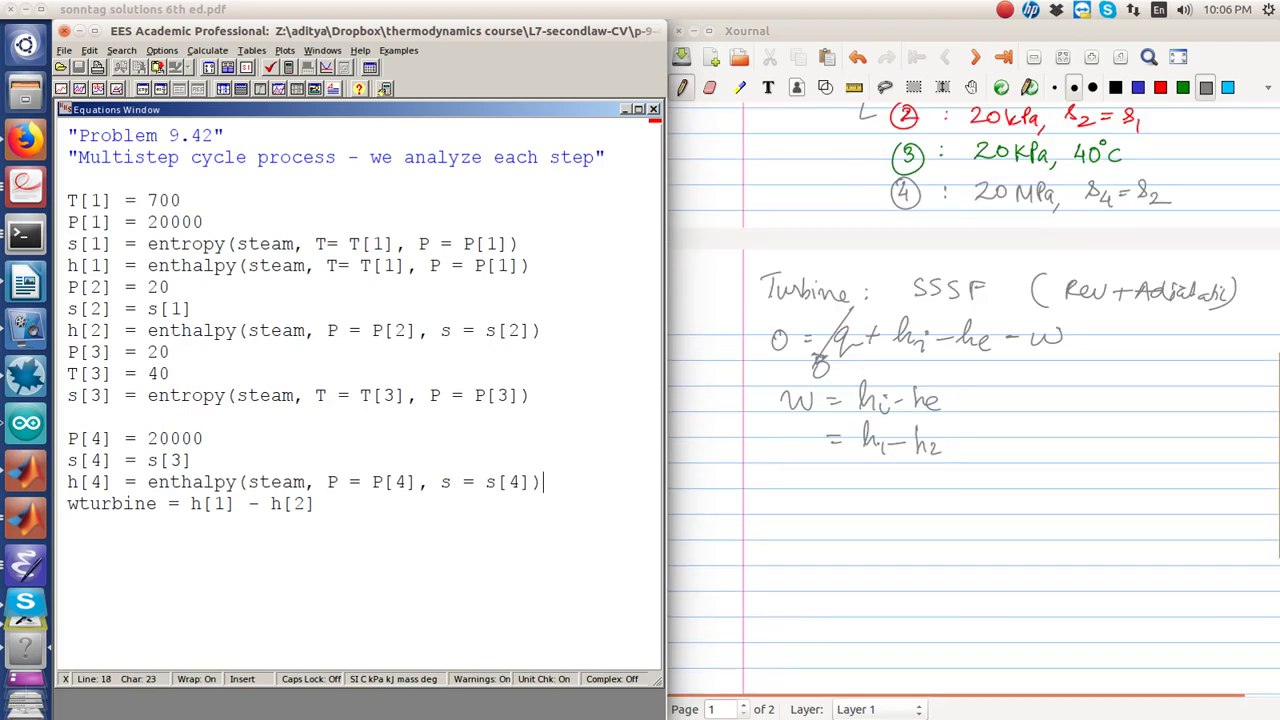
pyautogui.scroll(6, 973, 400)
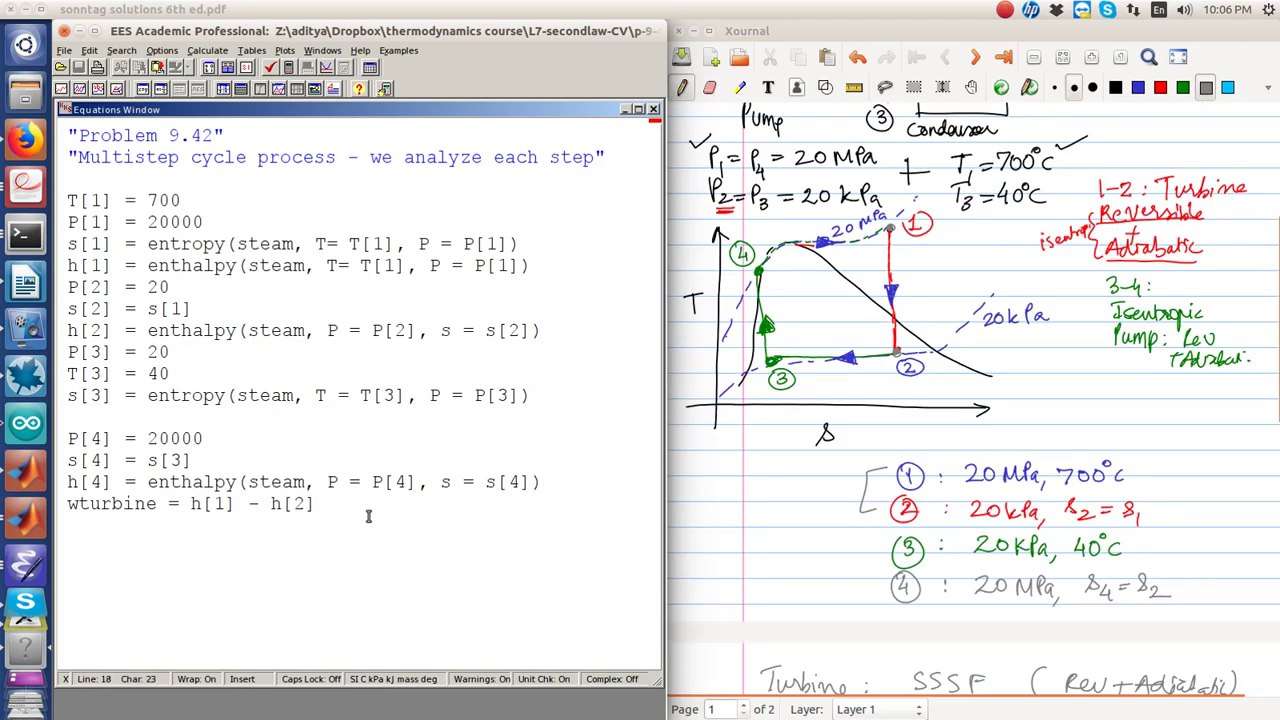
pyautogui.press('Return')
pyautogui.write('wpump = h[4] -')
pyautogui.press('BackSpace')
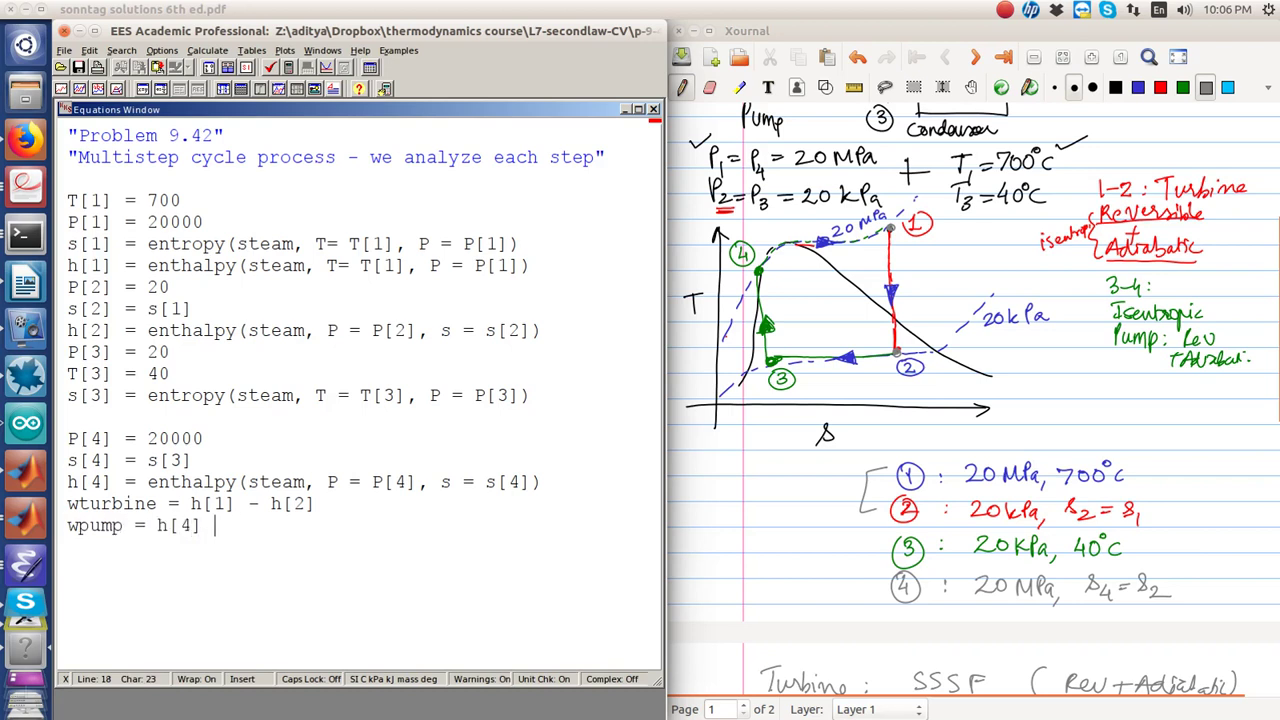
pyautogui.write('= h[4]')
pyautogui.press('Left')
pyautogui.write('4')
# Add h[3] = enthalpy(steam, T = T[3], P = P[3]) below s[3], reusing the arguments of the state 3 entropy call
pyautogui.click(108, 416)
pyautogui.write('hp[')
pyautogui.press('BackSpace')
pyautogui.press('BackSpace')
pyautogui.write('[3] = enthalpy')
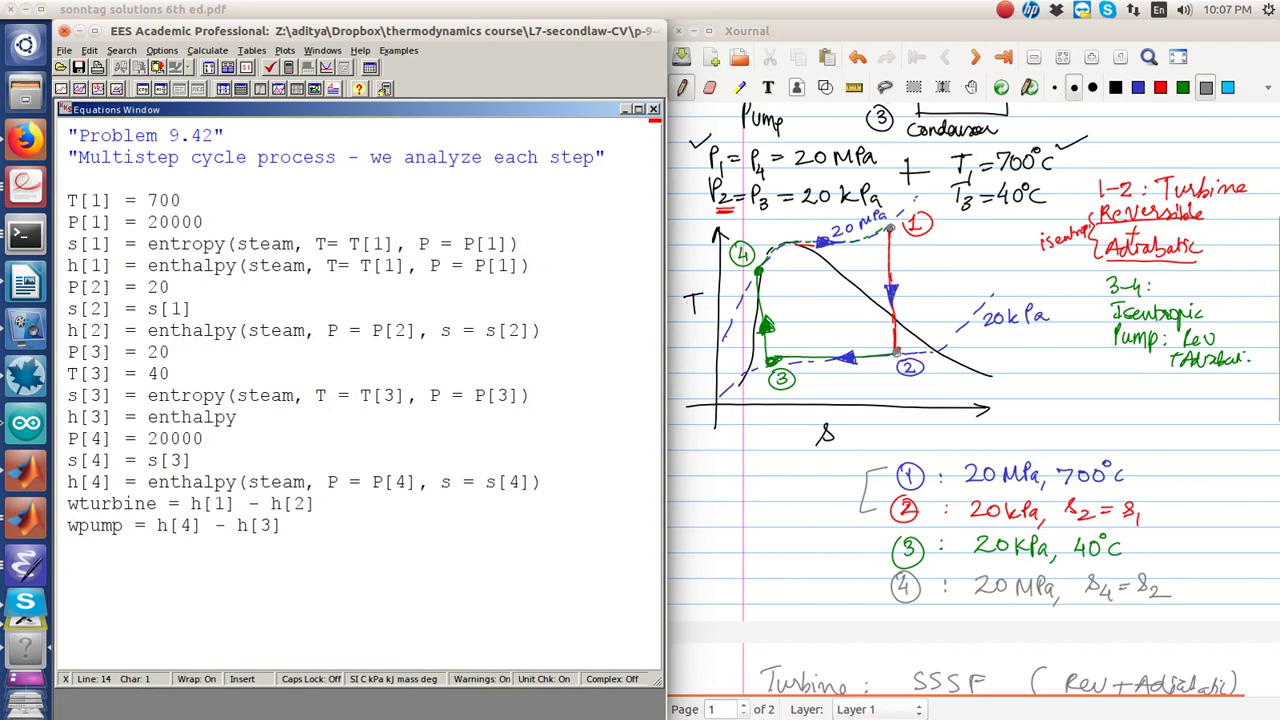
pyautogui.moveTo(237, 396); pyautogui.dragTo(418, 411)
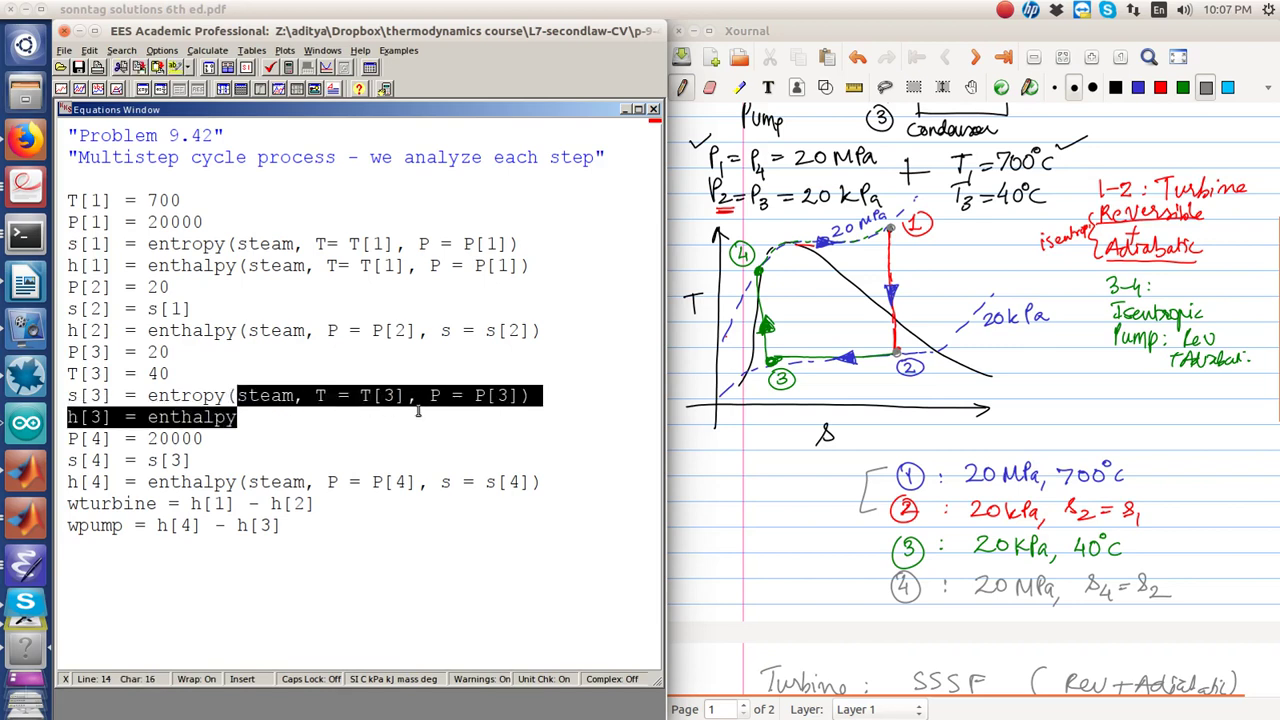
pyautogui.click(548, 411)
pyautogui.moveTo(228, 396); pyautogui.dragTo(530, 398)
pyautogui.hotkey('ctrl', 'c')
pyautogui.click(351, 417)
pyautogui.hotkey('ctrl', 'v')
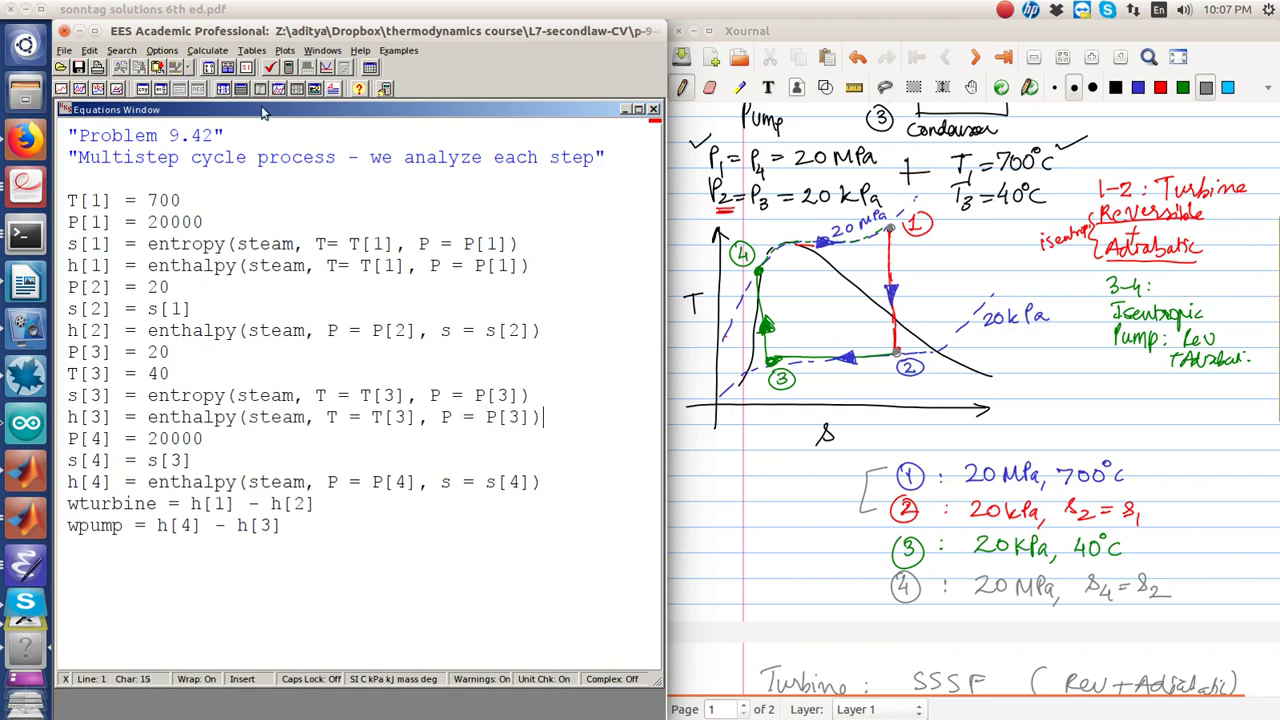
# Solve the equations again, check the pump work and the state enthalpies in the arrays table, and close the result windows
pyautogui.click(292, 67)
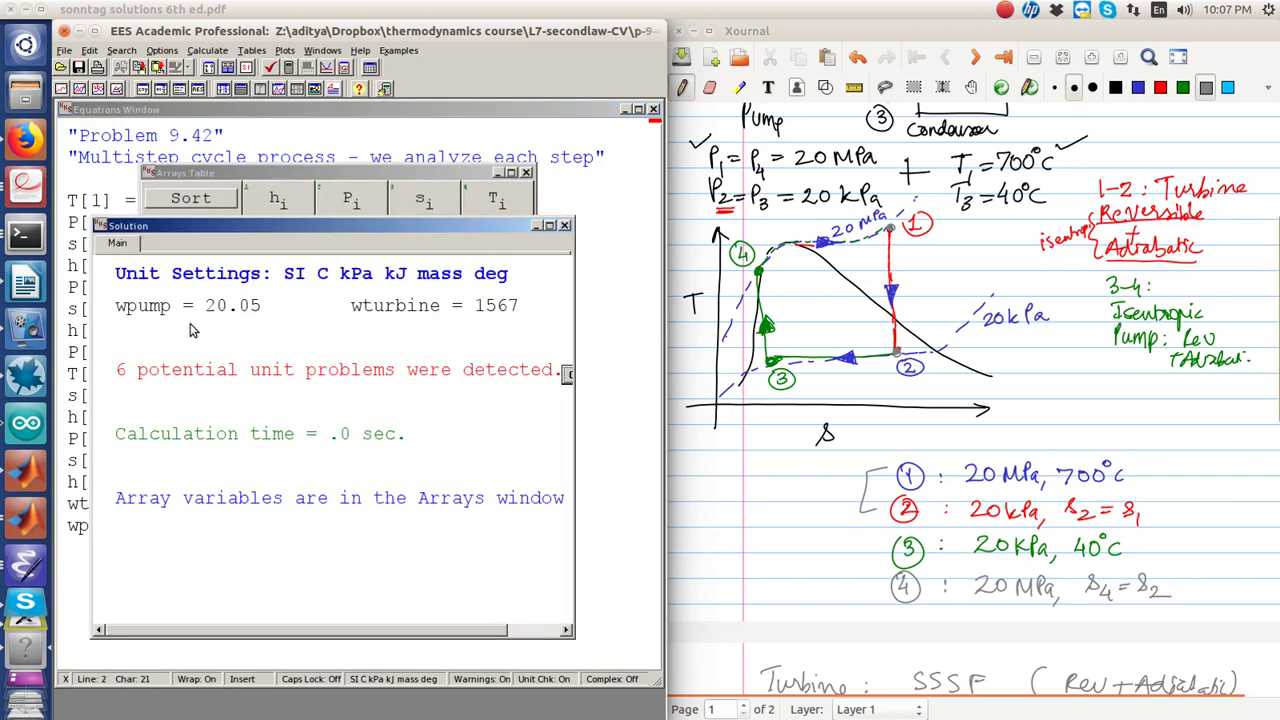
pyautogui.click(564, 225)
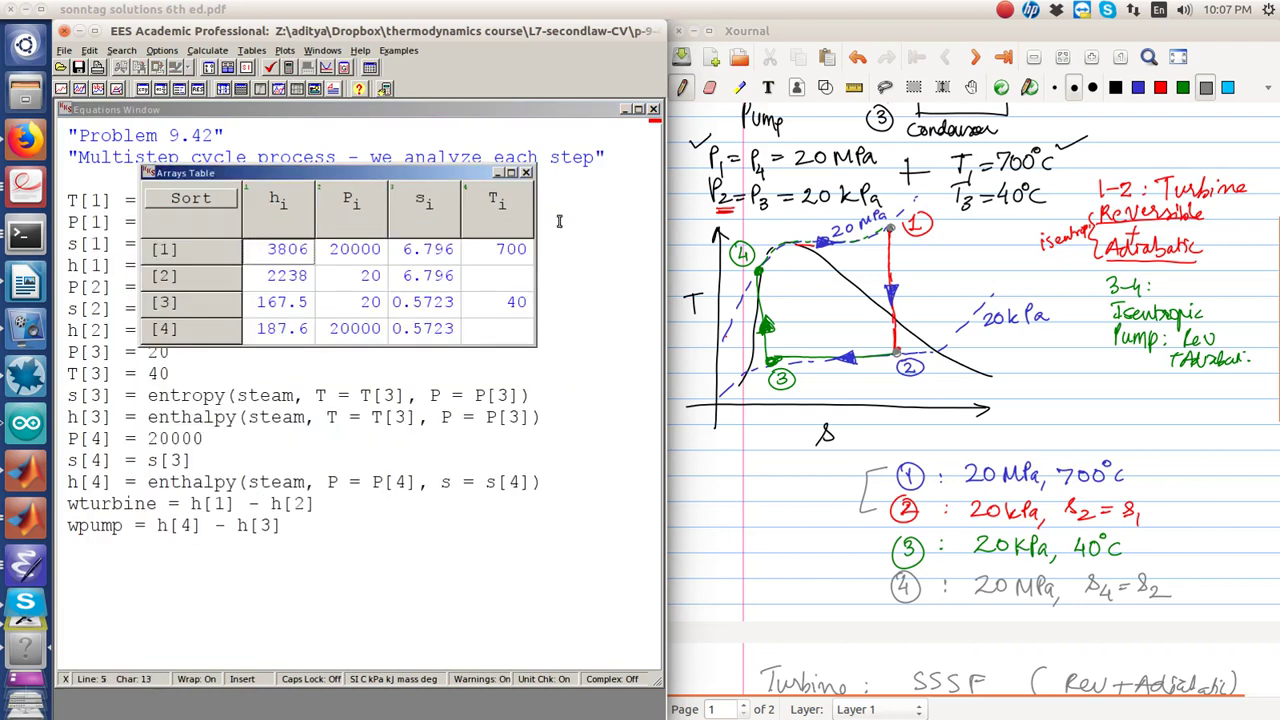
pyautogui.click(542, 180)
pyautogui.click(527, 173)
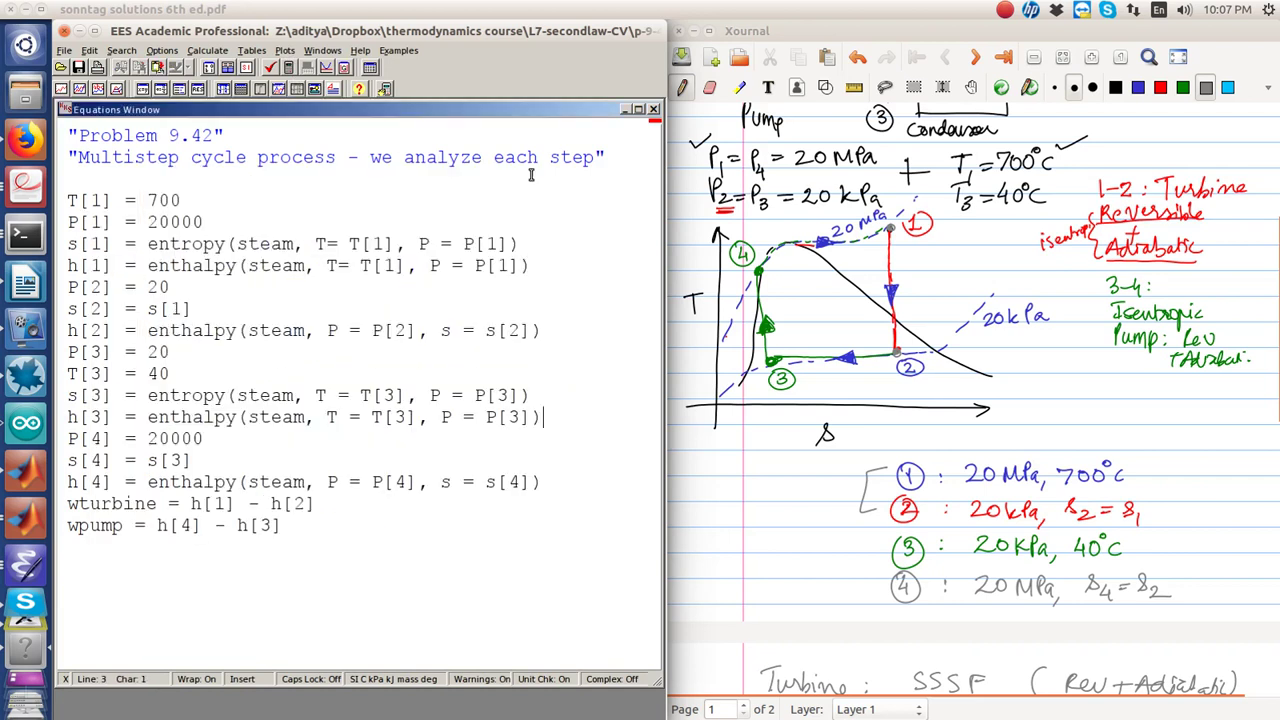
pyautogui.click(541, 482)
pyautogui.click(540, 136)
pyautogui.click(290, 55)
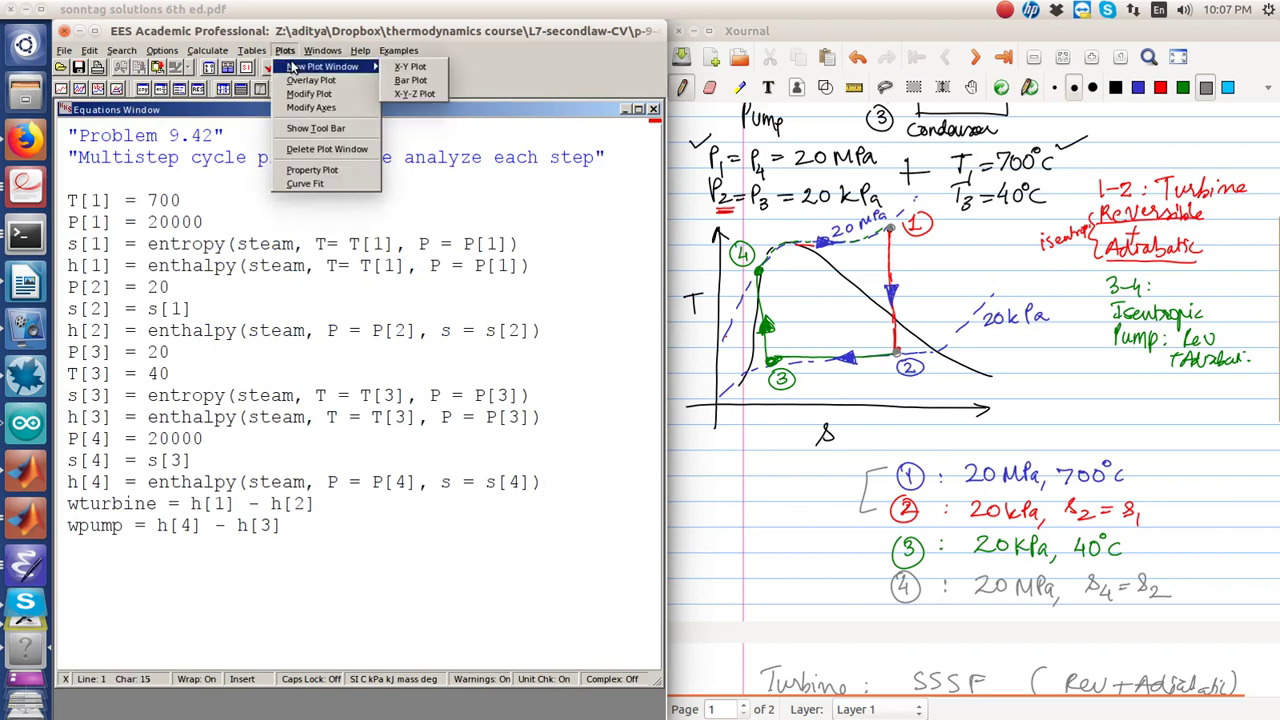
pyautogui.moveTo(398, 50)
pyautogui.click(208, 292)
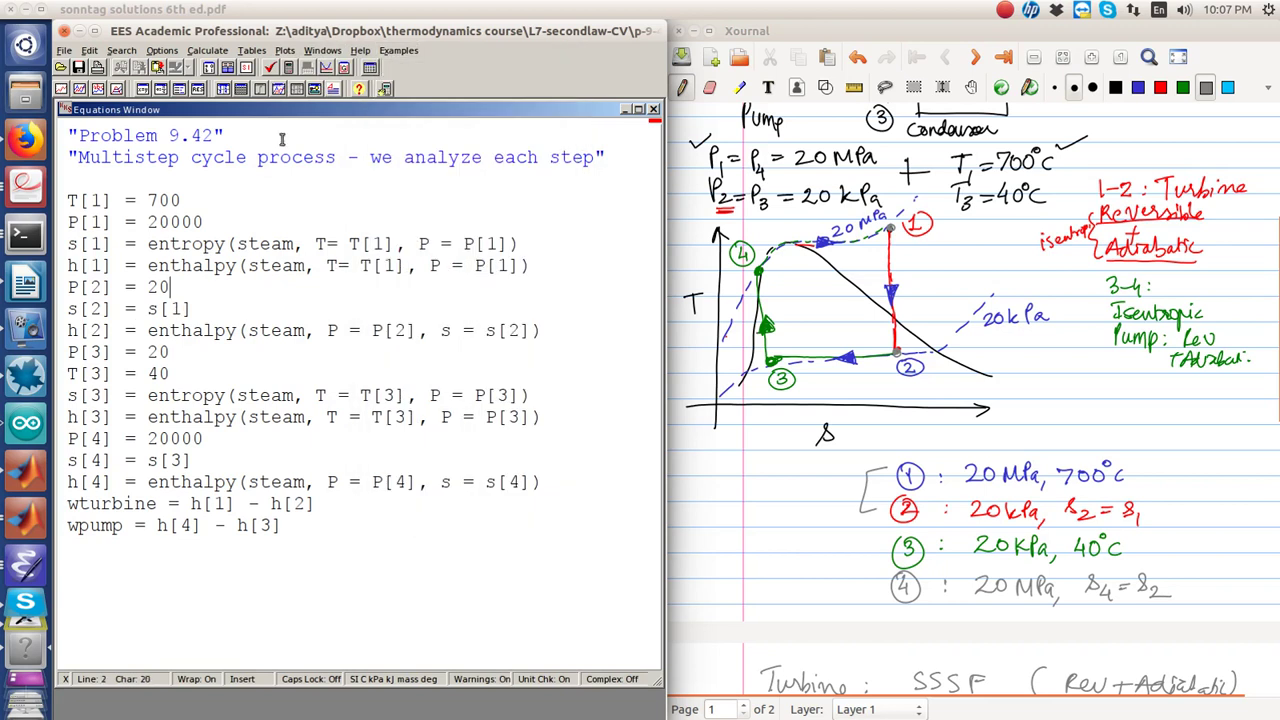
# Solve the equations again, check which state temperatures are missing in the arrays table, and close the result windows
pyautogui.click(125, 254)
pyautogui.click(188, 310)
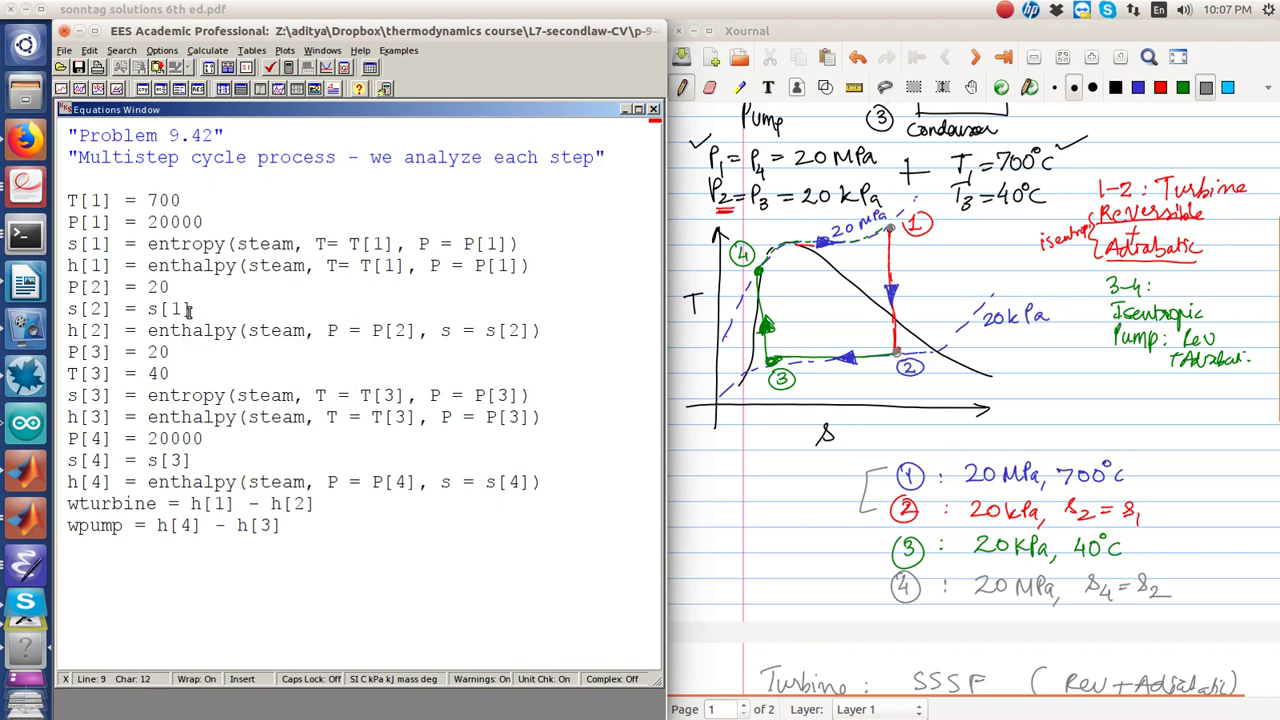
pyautogui.click(192, 222)
pyautogui.click(289, 67)
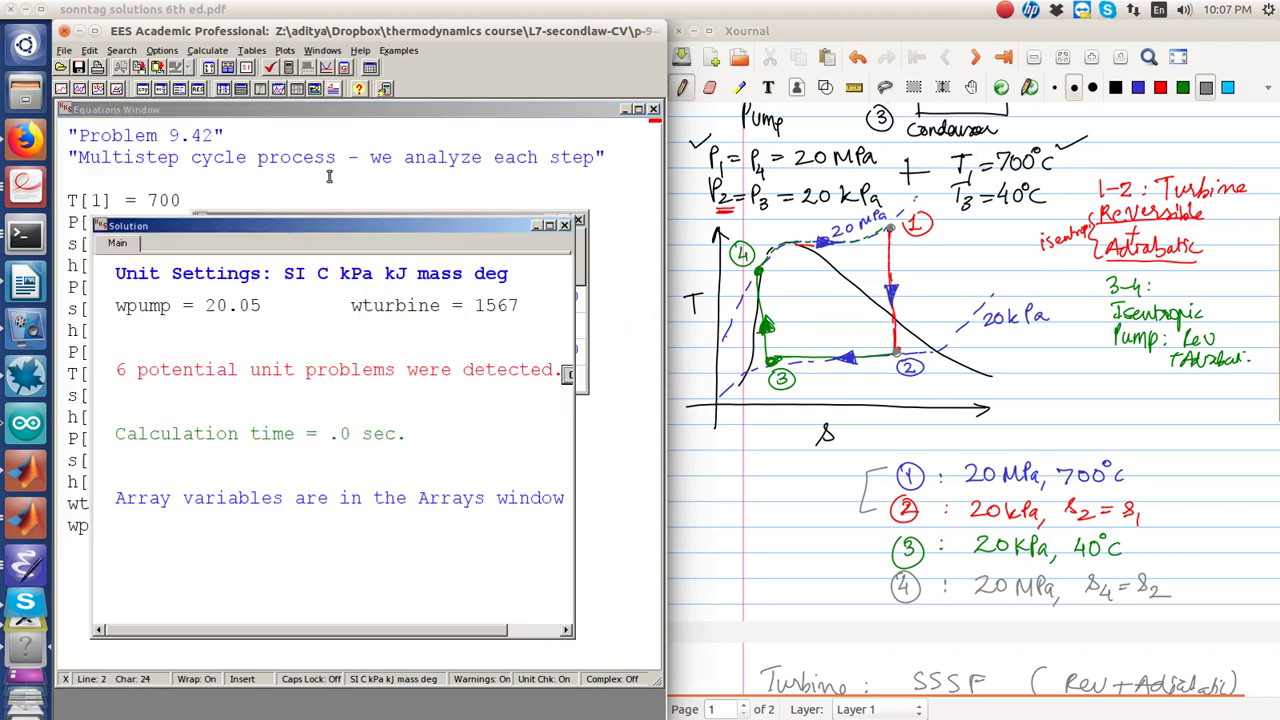
pyautogui.click(564, 224)
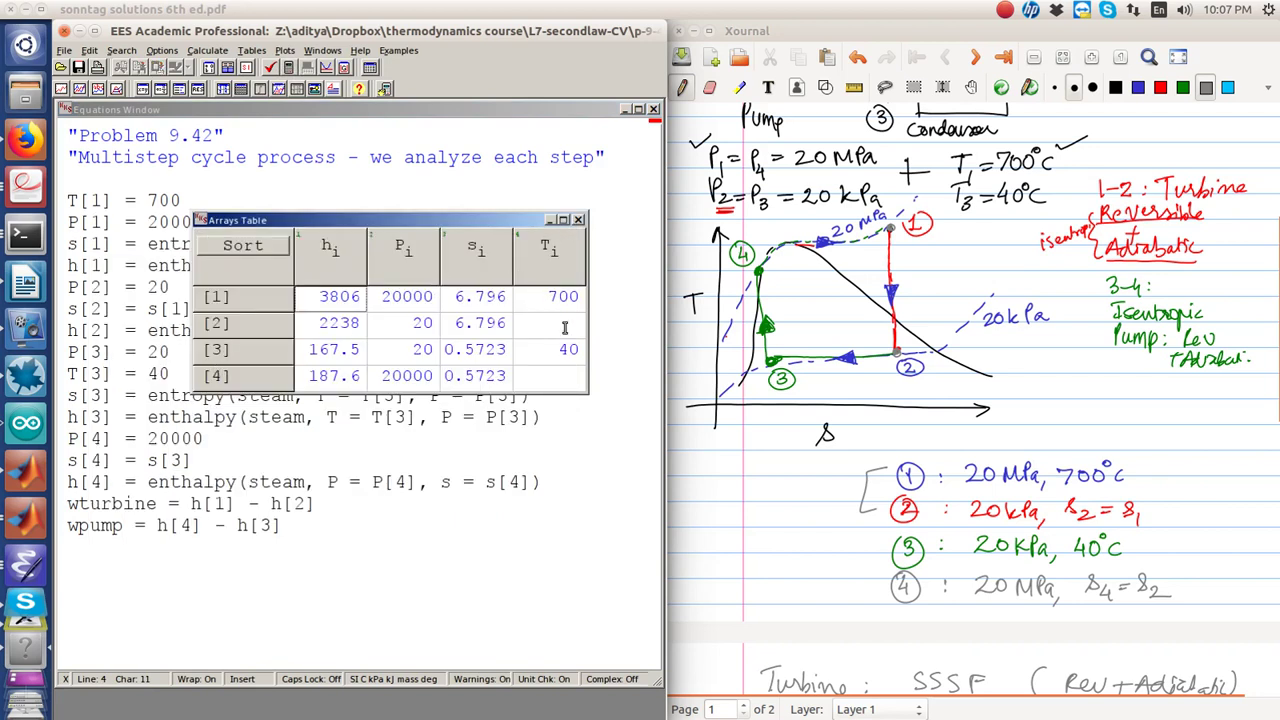
pyautogui.click(578, 219)
# Add T[2] = temperature(steam, P = P[2], s = s[2]) below h[2], reusing the arguments of the state 2 enthalpy call
pyautogui.click(252, 355)
pyautogui.click(588, 327)
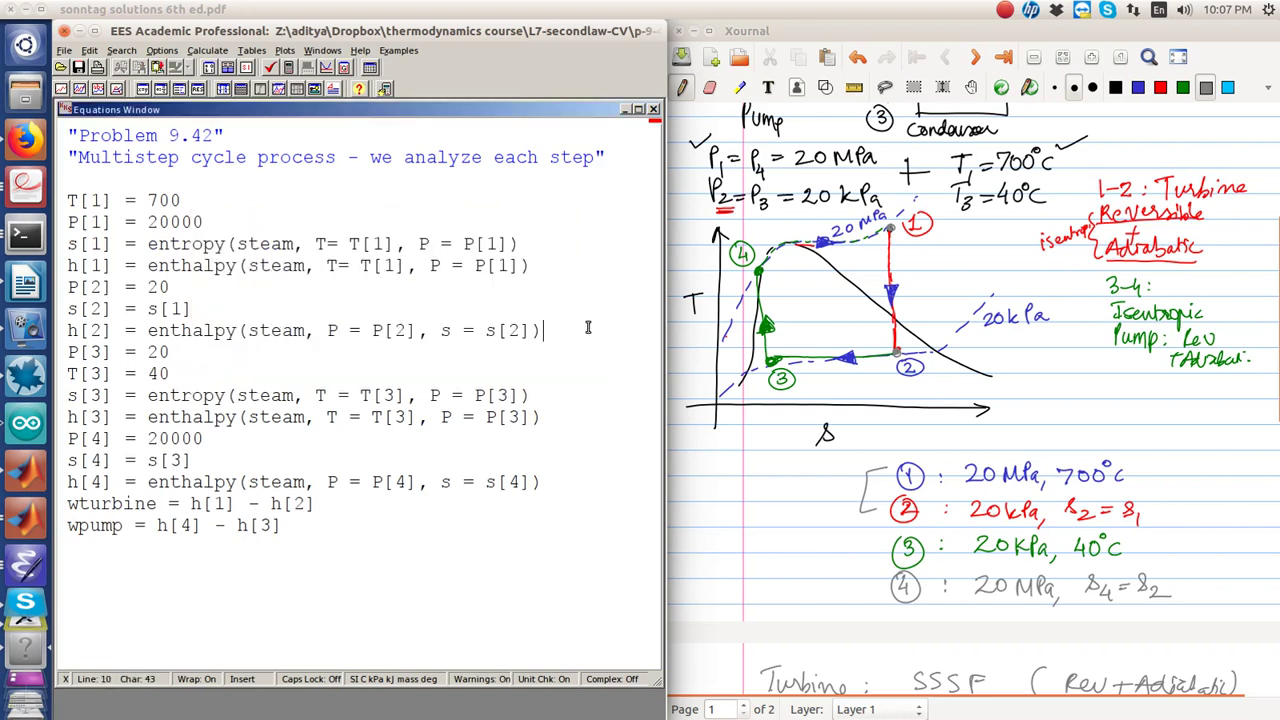
pyautogui.press('Return')
pyautogui.write('t[]')
pyautogui.press('Left')
pyautogui.press('BackSpace')
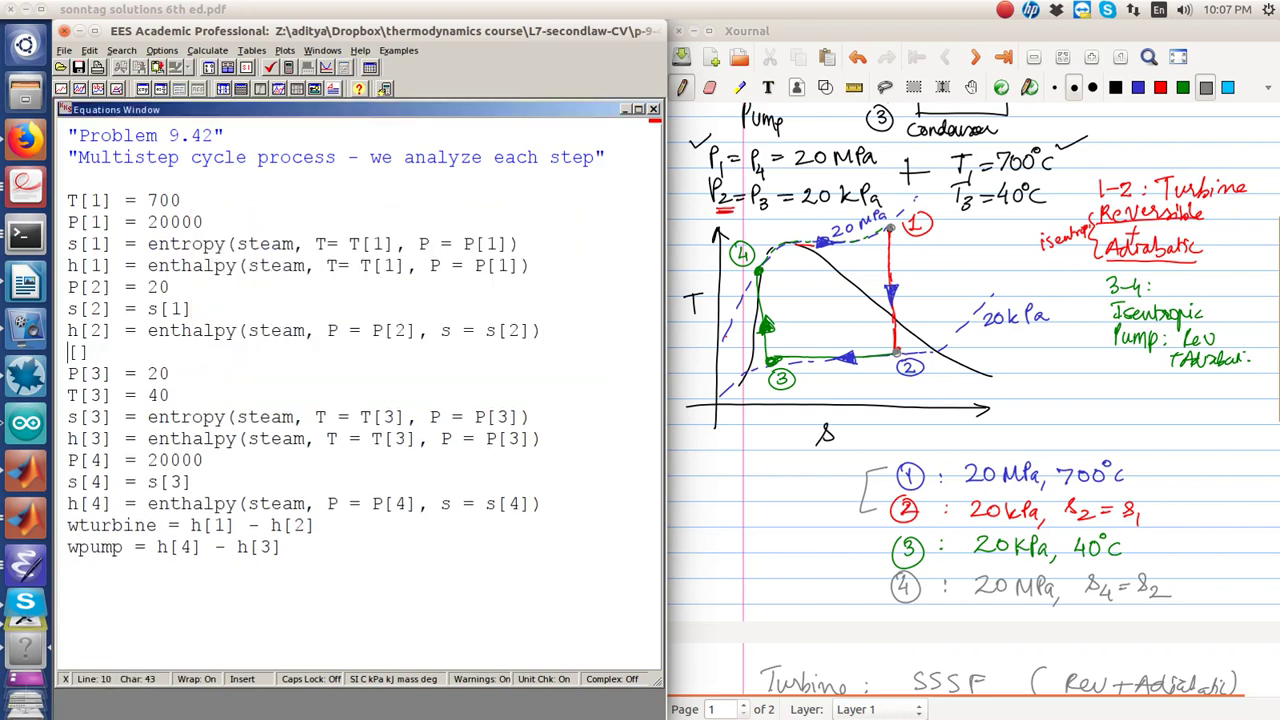
pyautogui.write('T')
pyautogui.press('Right')
pyautogui.write('2 =')
pyautogui.press('BackSpace')
pyautogui.press('BackSpace')
pyautogui.press('BackSpace')
pyautogui.write('= temperature')
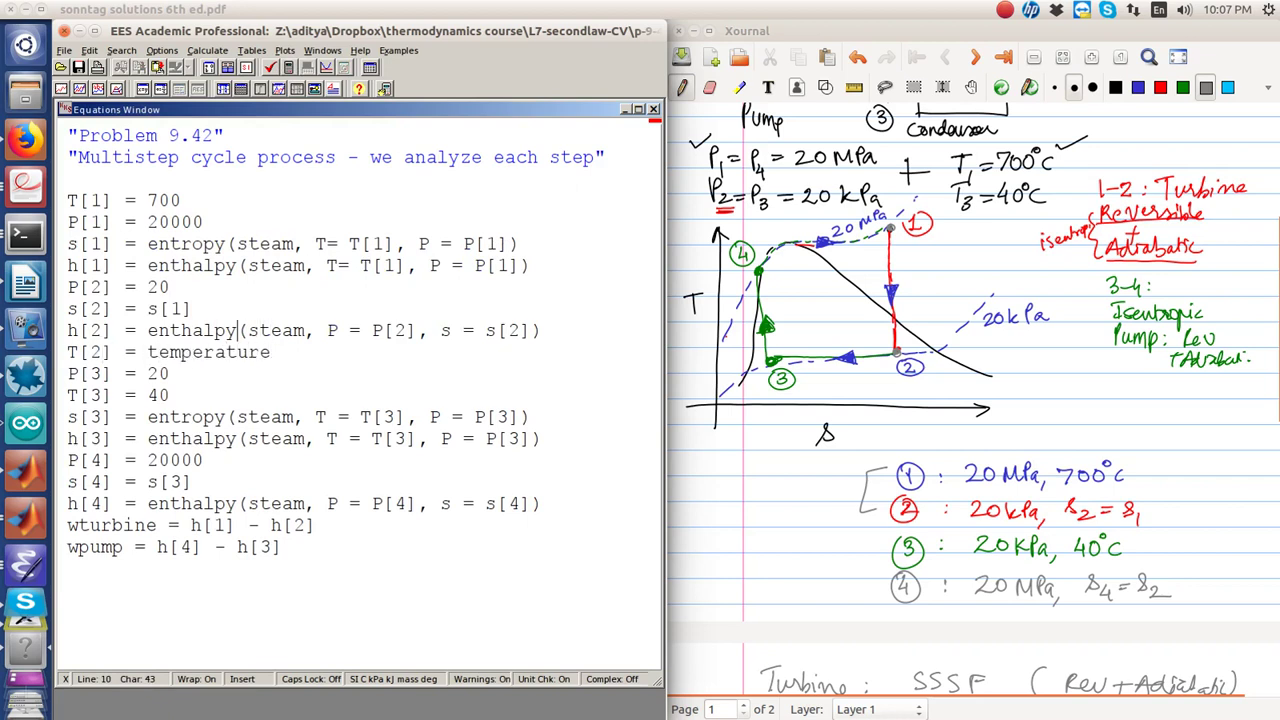
pyautogui.moveTo(237, 330); pyautogui.dragTo(540, 331)
pyautogui.click(271, 352)
pyautogui.hotkey('ctrl', 'v')
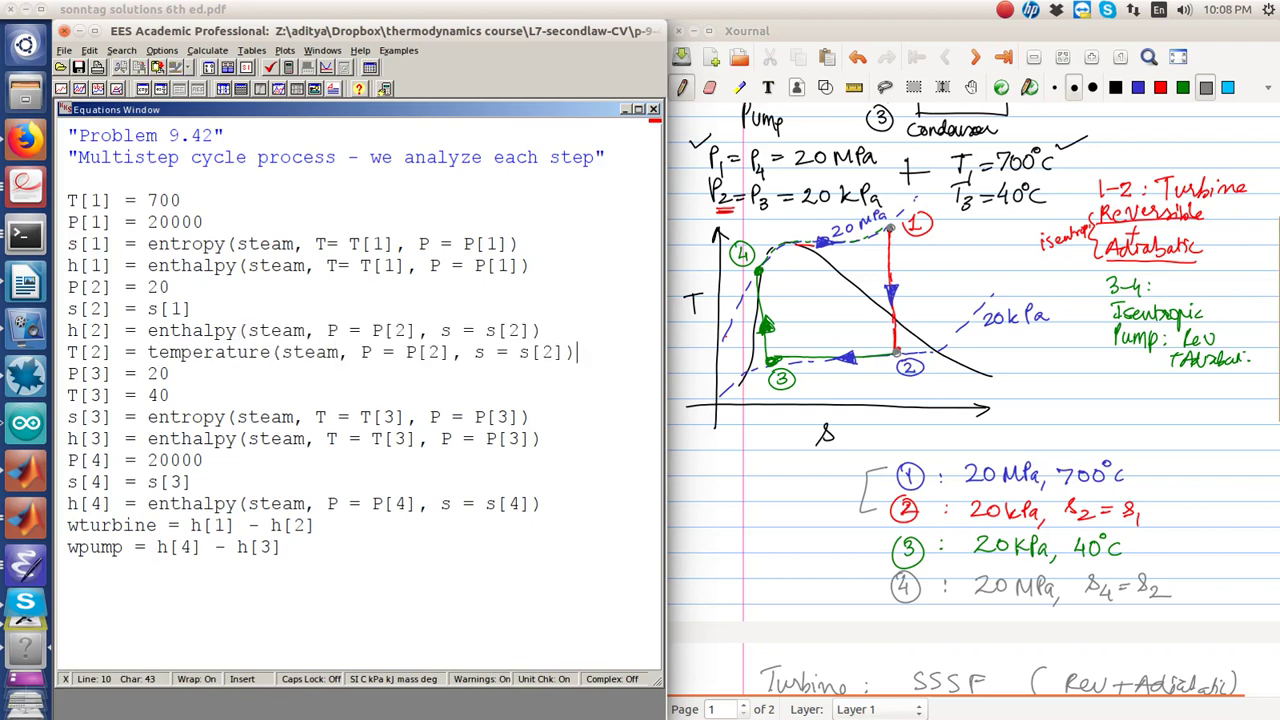
# Add the pump exit temperature equation T[4] = temperature(steam, P = P[4], s = s[4]) below h[4]
pyautogui.press('Return')
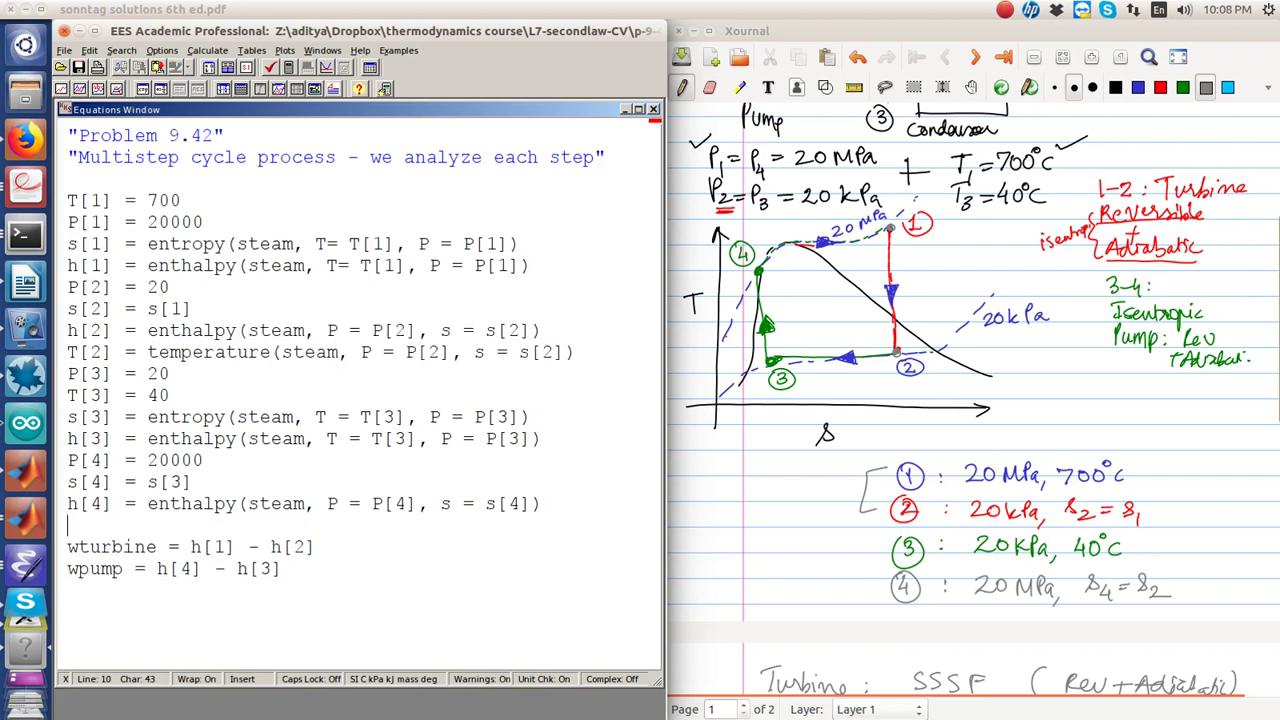
pyautogui.write('T[4] = temperature')
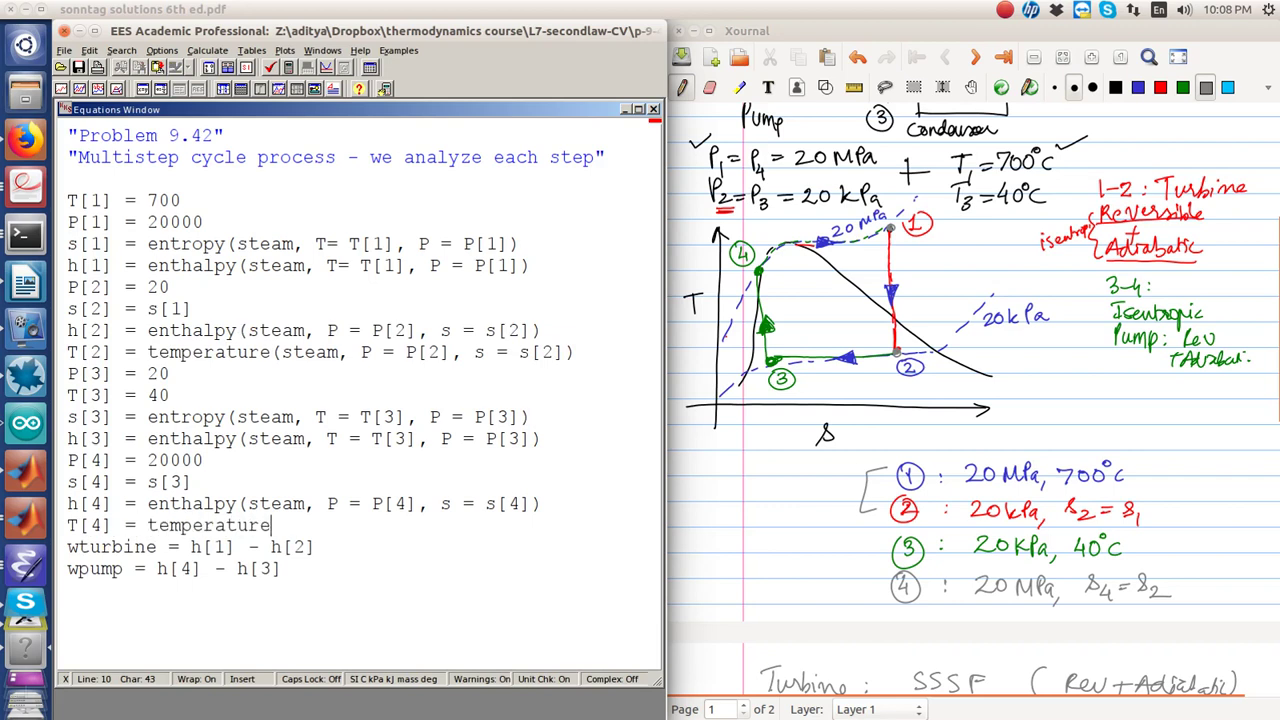
pyautogui.write('(steam, P = P[4], s = s[4')
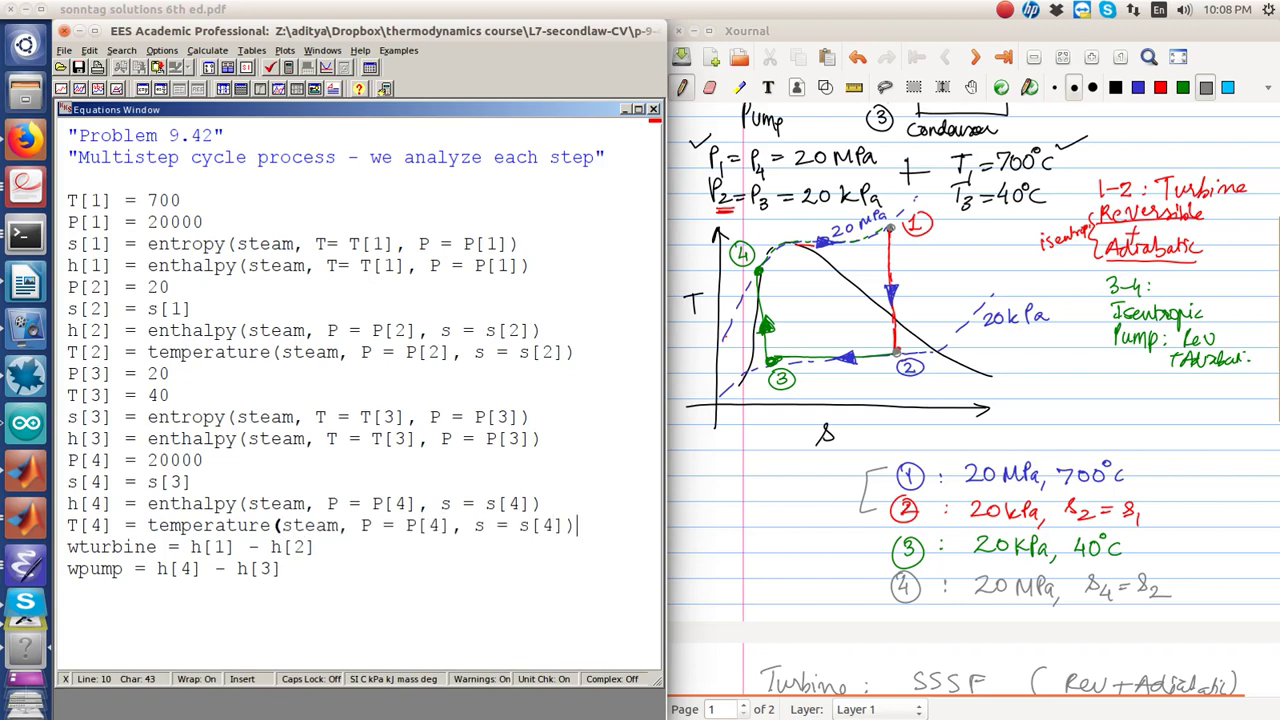
# Solve the equations, check the temperatures of states 2 and 4, and close the solution and arrays windows
pyautogui.click(290, 67)
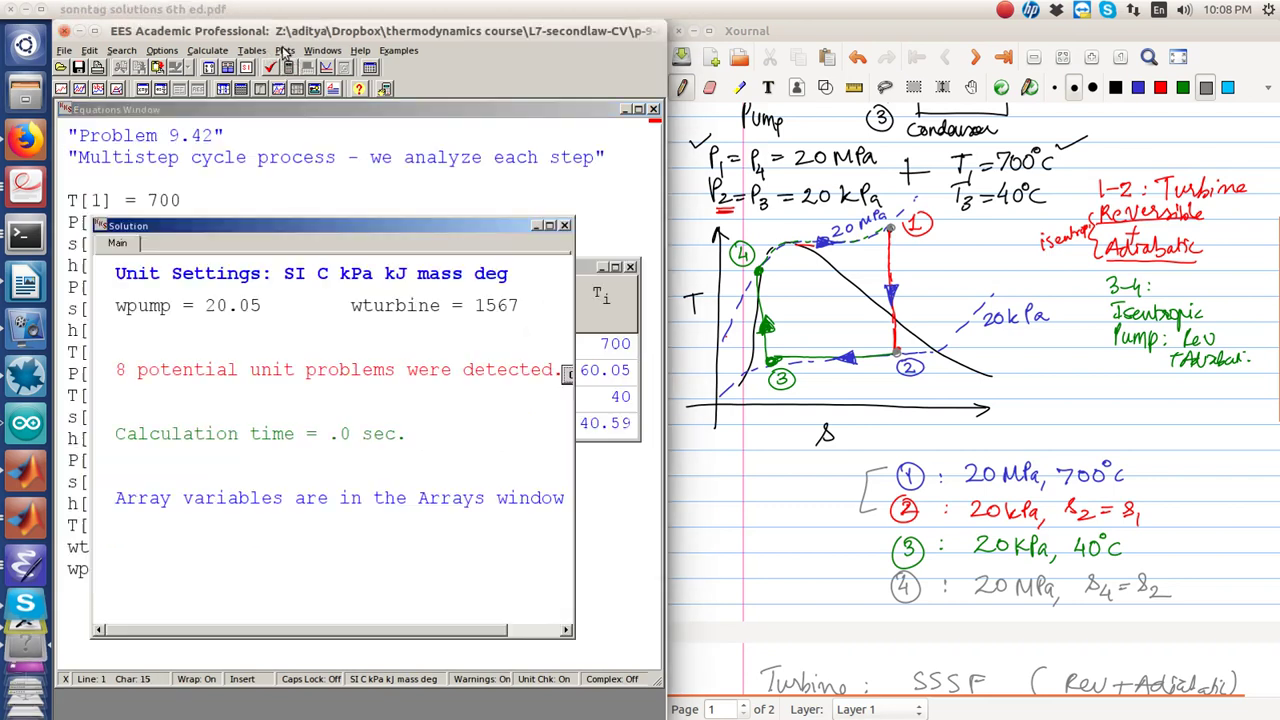
pyautogui.click(564, 225)
pyautogui.click(630, 266)
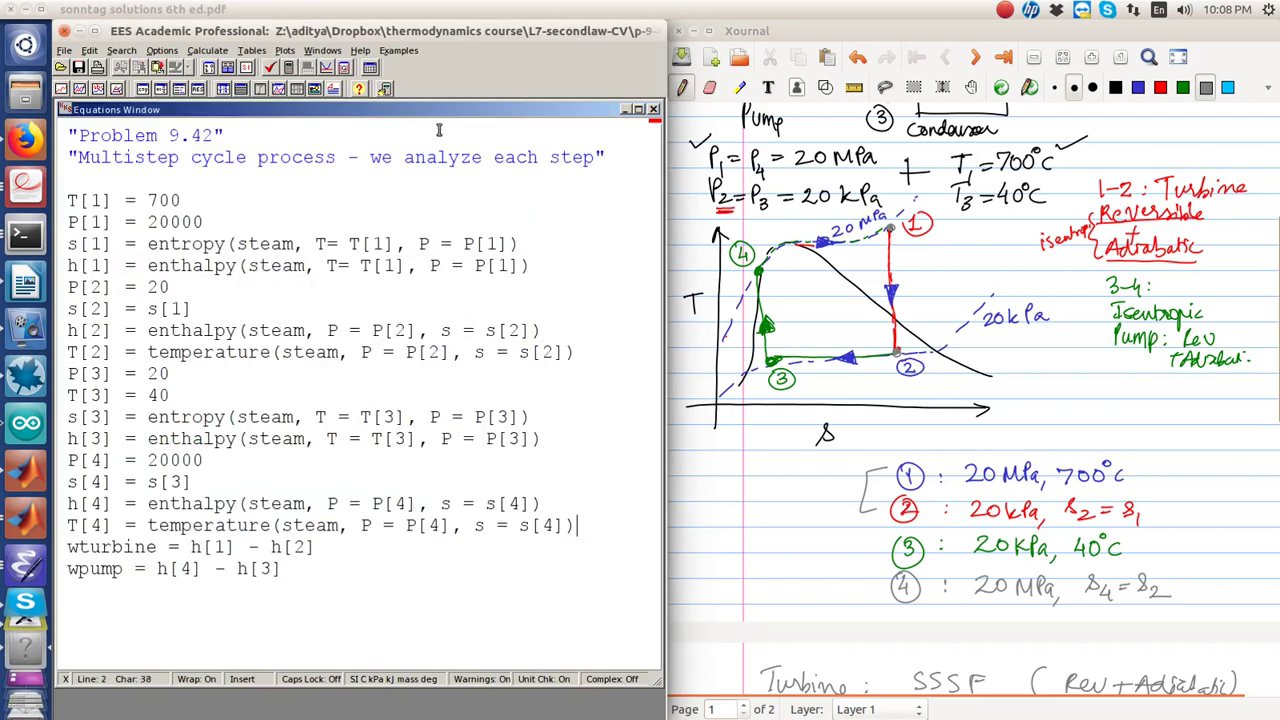
# Start a T-s property plot with Steam as the fluid
pyautogui.click(284, 50)
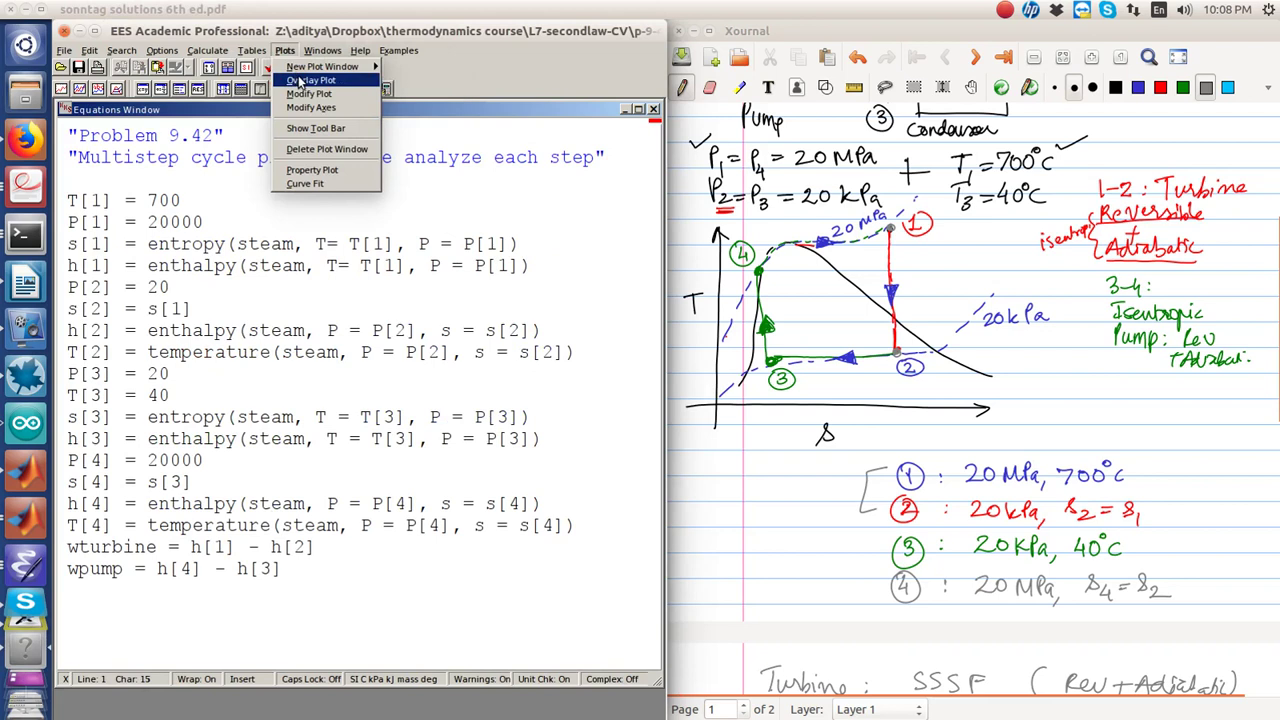
pyautogui.click(311, 170)
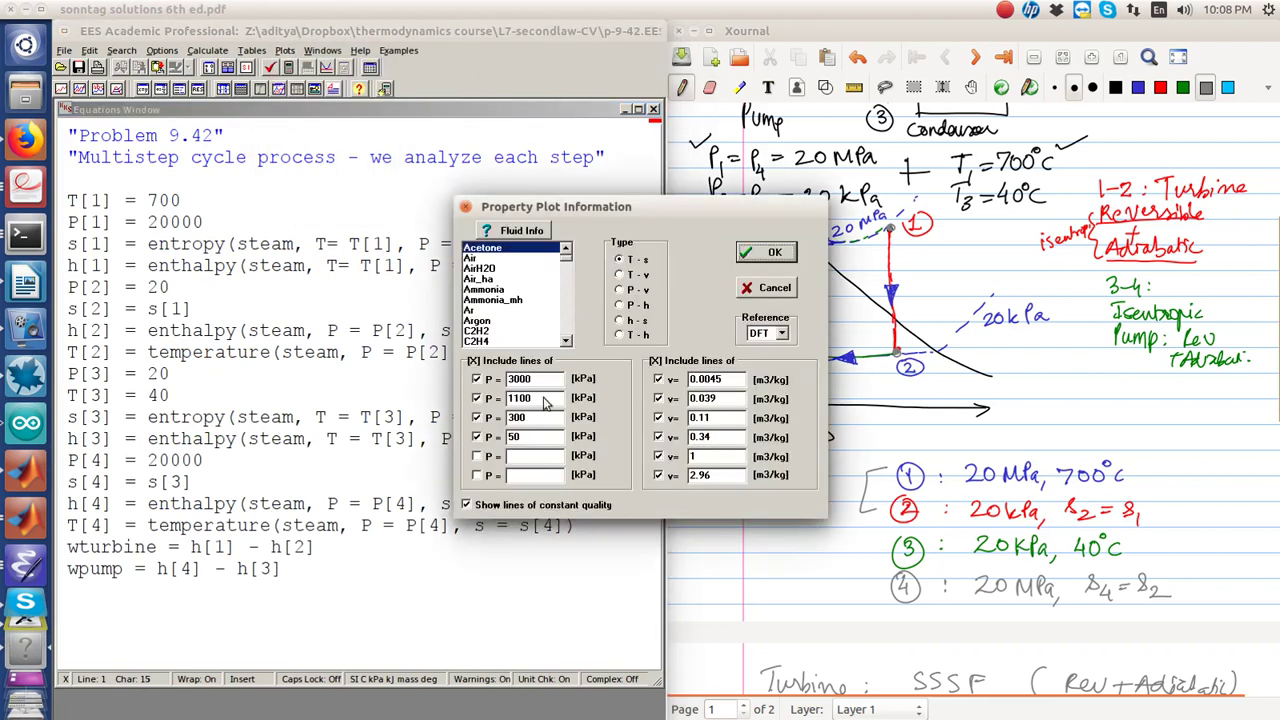
pyautogui.click(548, 310)
pyautogui.press('s')
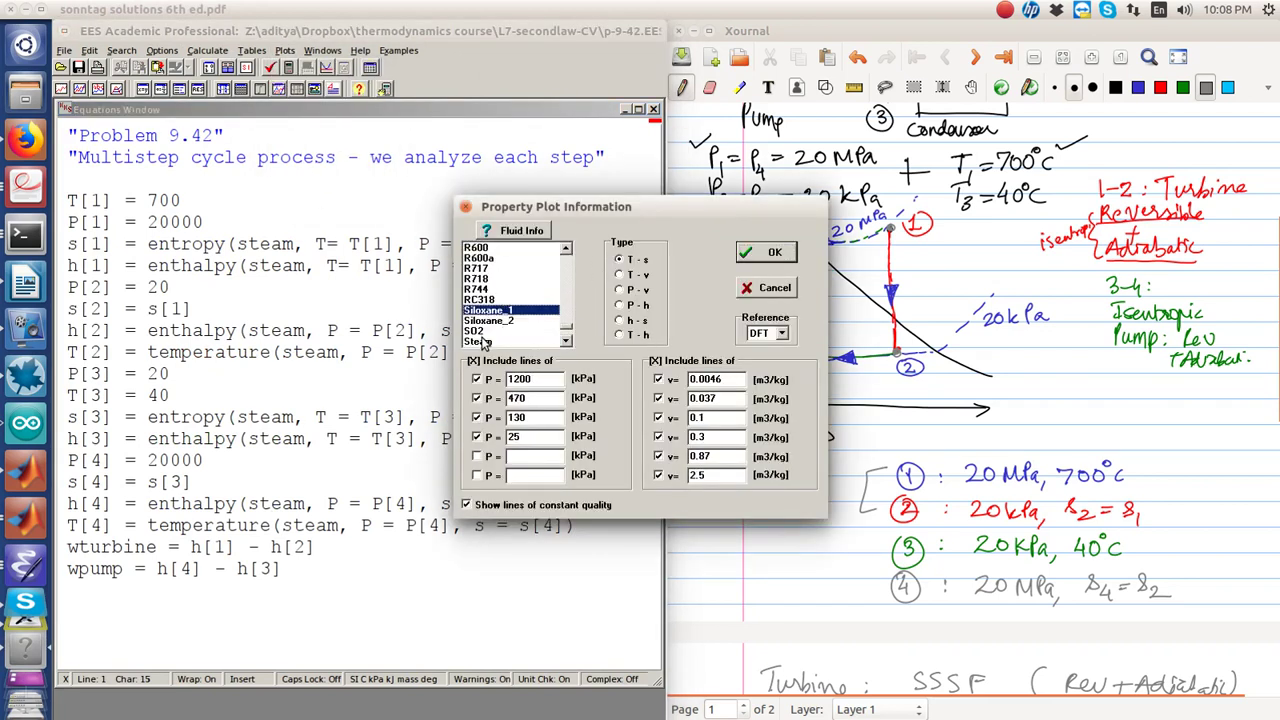
pyautogui.click(481, 341)
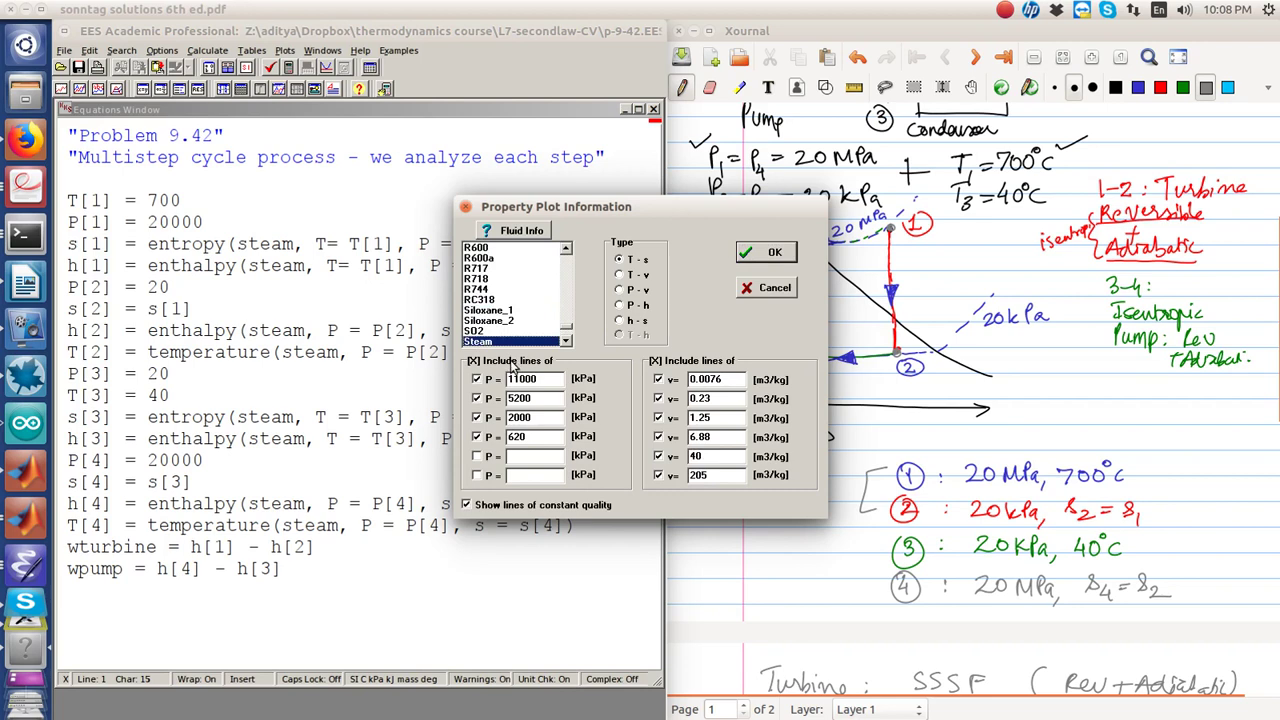
# Include only the 20000 and 20 kPa pressure lines, leave out the specific volume and constant quality lines, and create the plot
pyautogui.click(512, 362)
pyautogui.moveTo(703, 208); pyautogui.dragTo(501, 246)
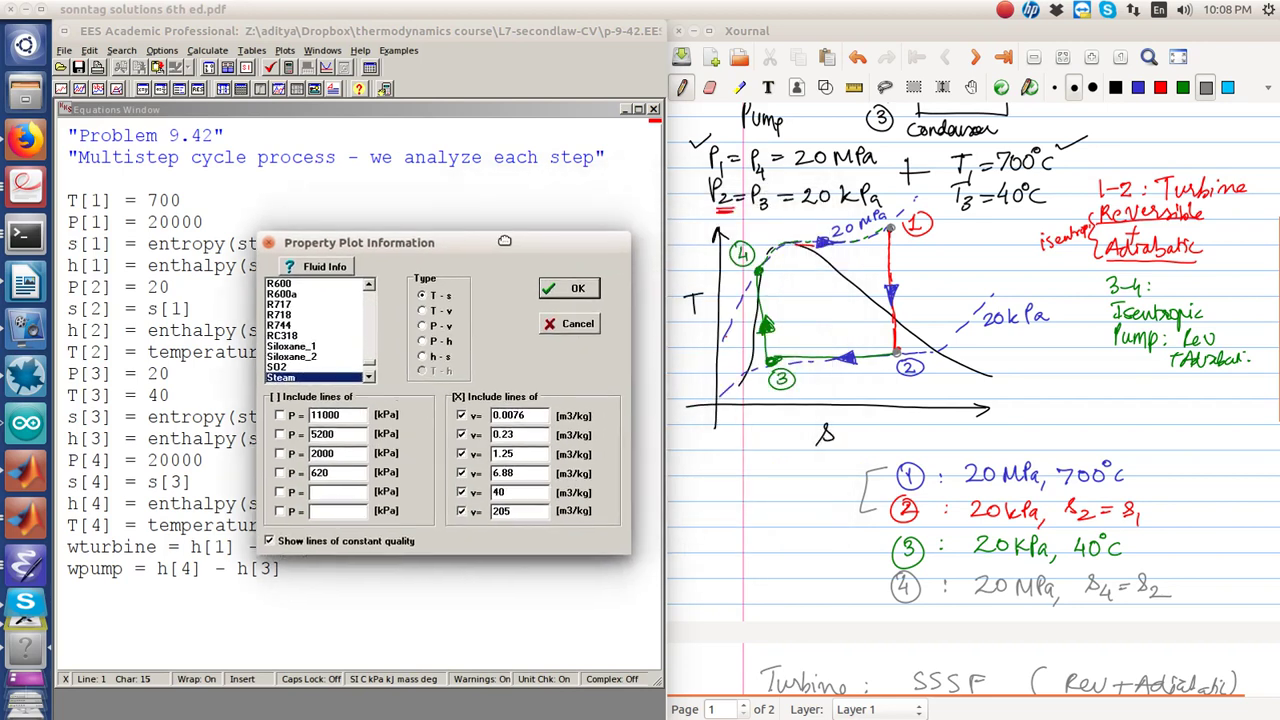
pyautogui.click(274, 416)
pyautogui.write('20')
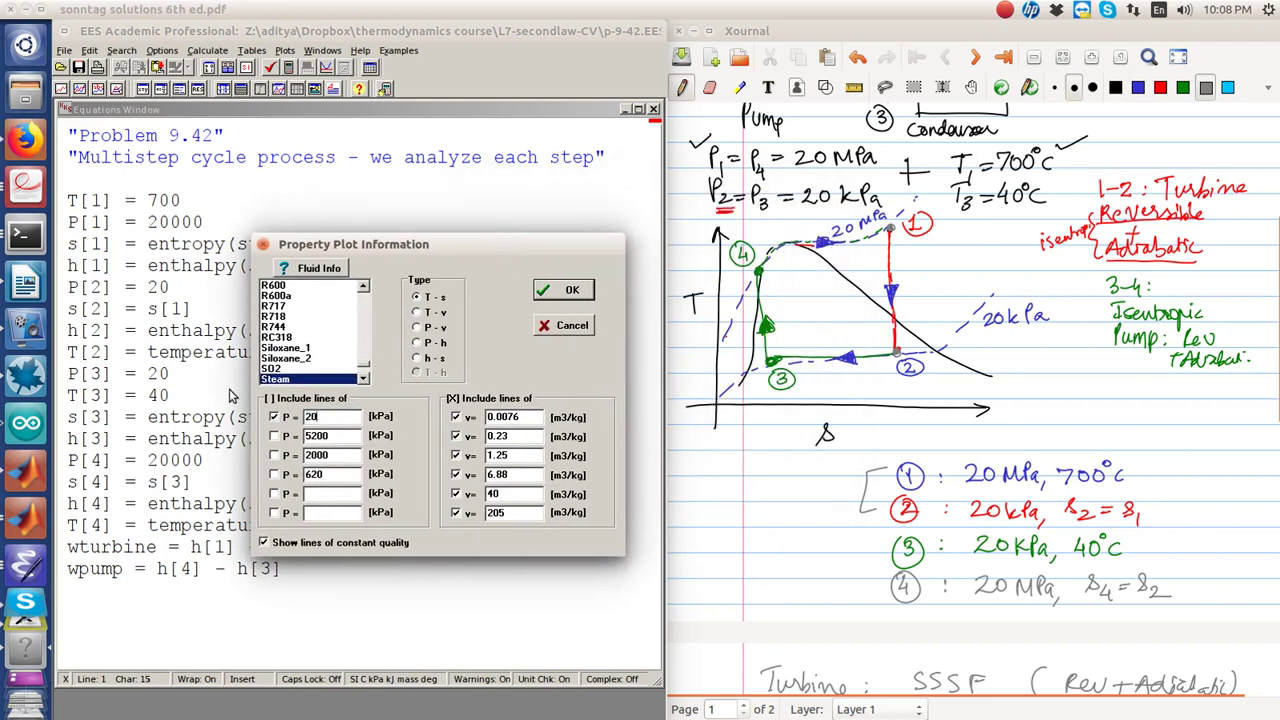
pyautogui.click(276, 436)
pyautogui.write('20')
pyautogui.click(460, 400)
pyautogui.click(313, 545)
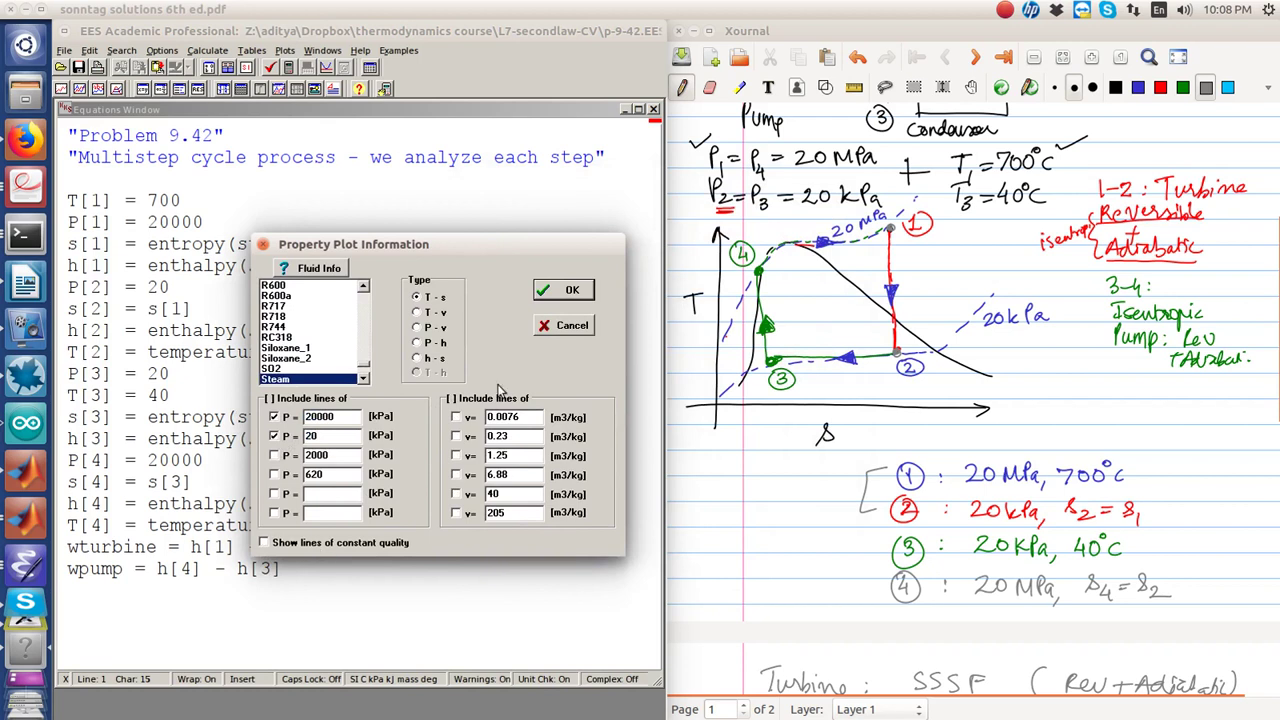
pyautogui.click(563, 289)
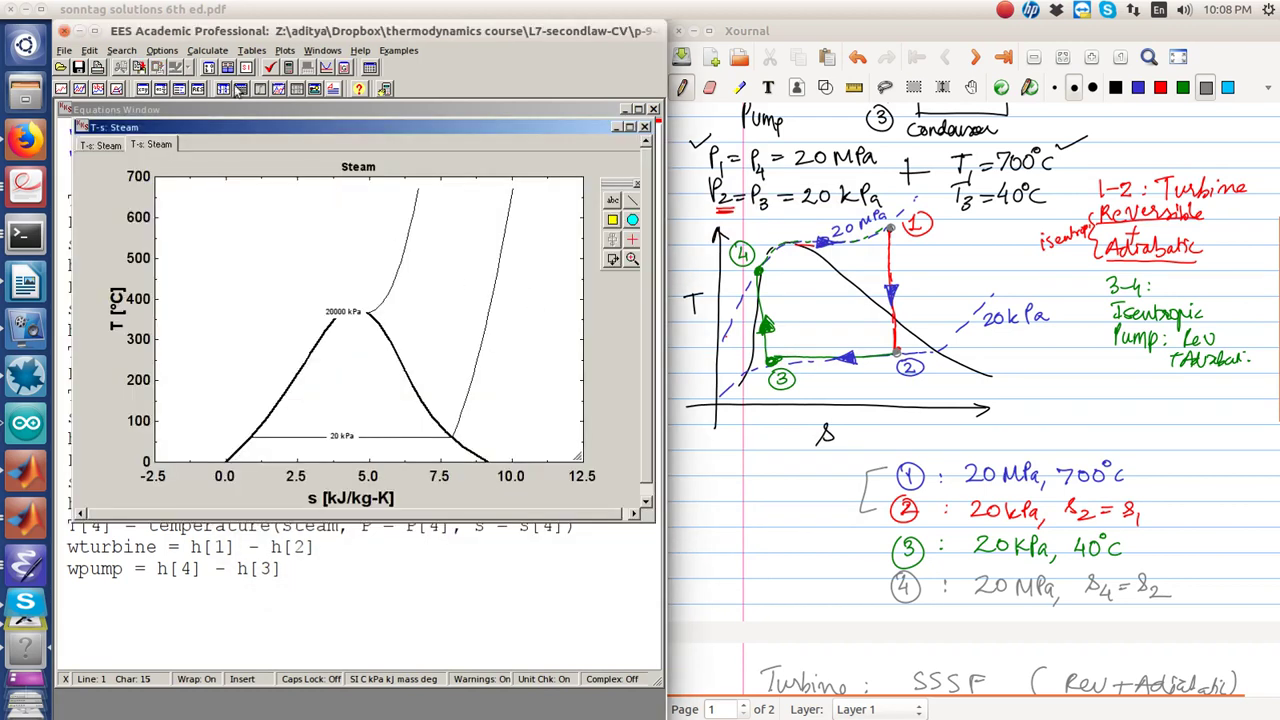
# Overlay T[i] against s[i] from the Arrays Table on the steam plot, in red with filled square symbols
pyautogui.click(284, 50)
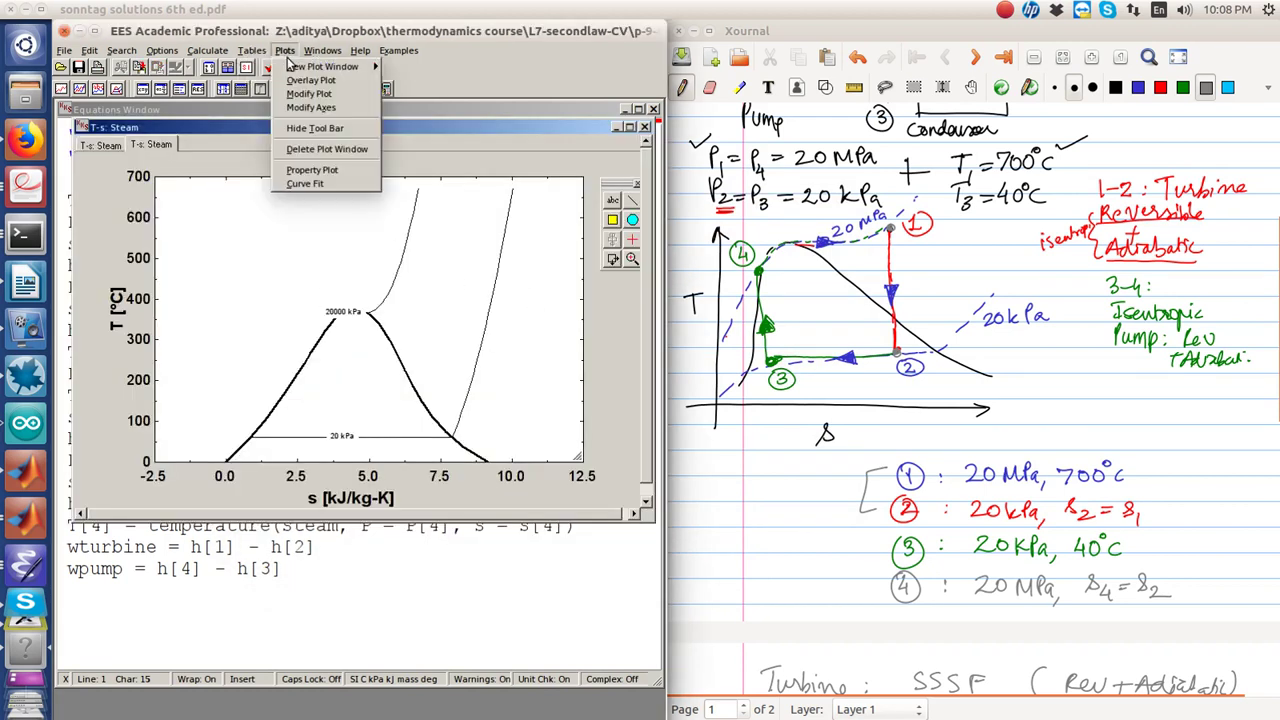
pyautogui.click(310, 80)
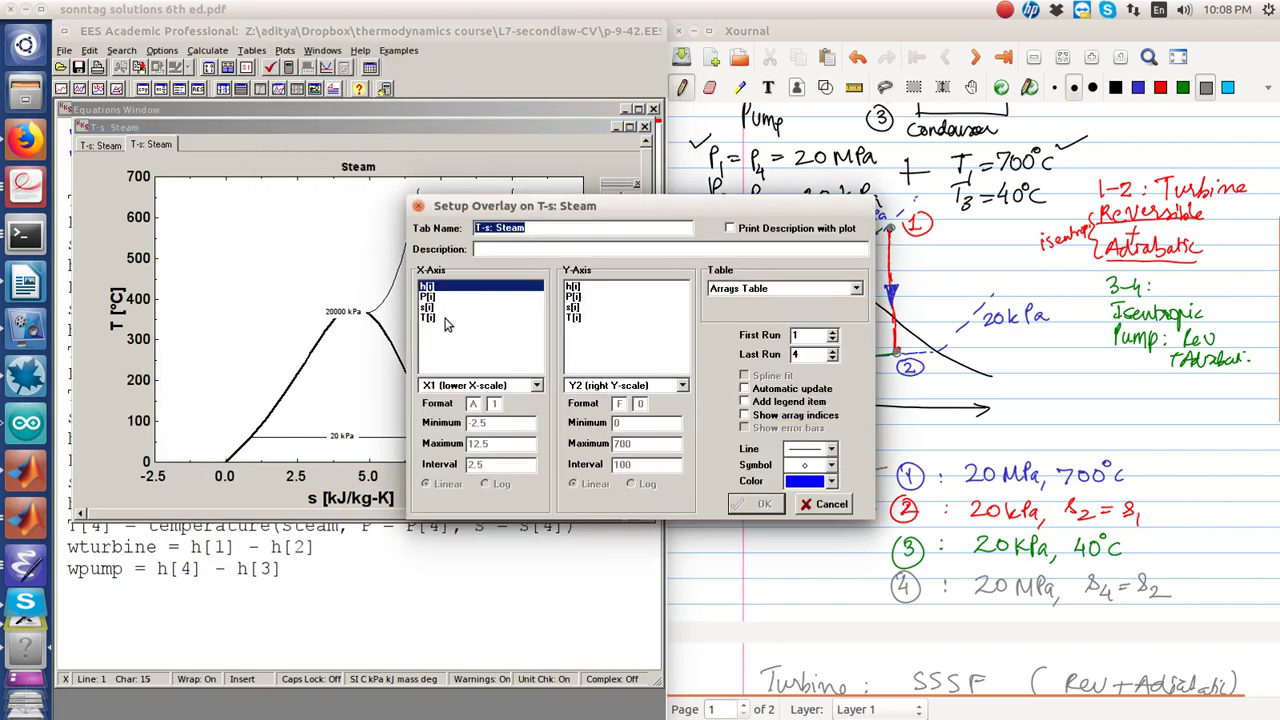
pyautogui.click(443, 308)
pyautogui.click(574, 317)
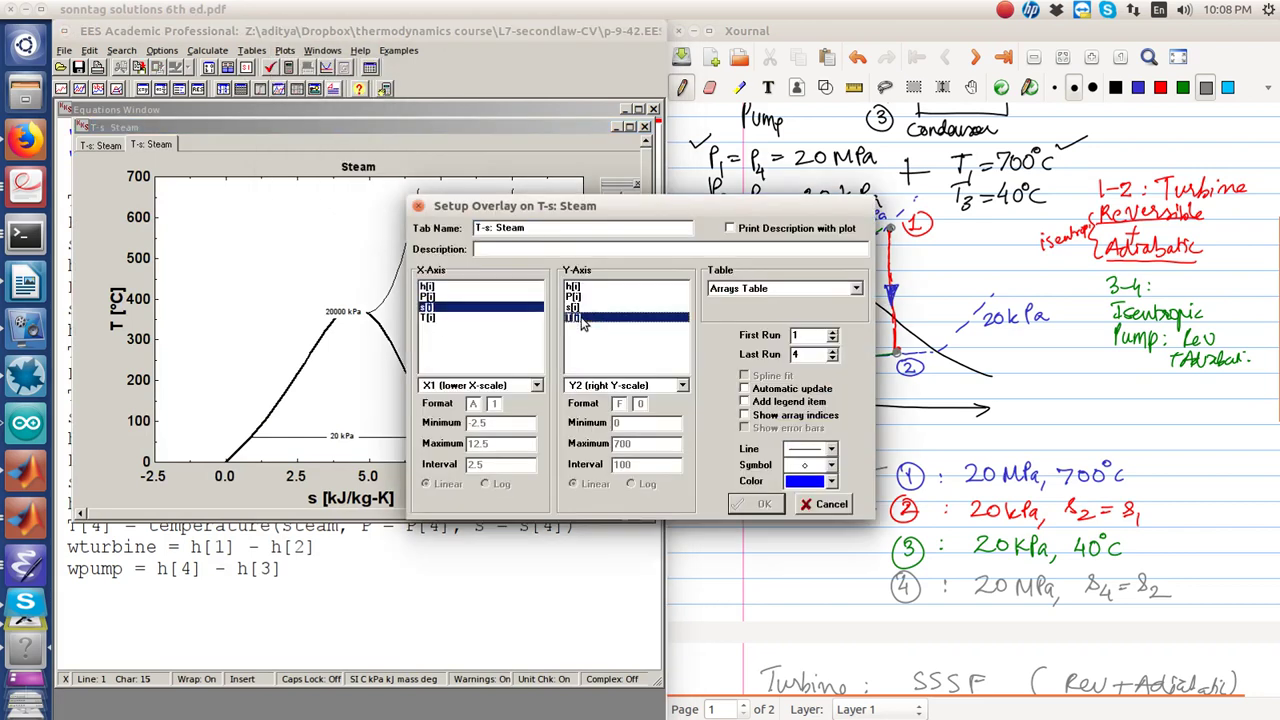
pyautogui.click(830, 481)
pyautogui.click(822, 515)
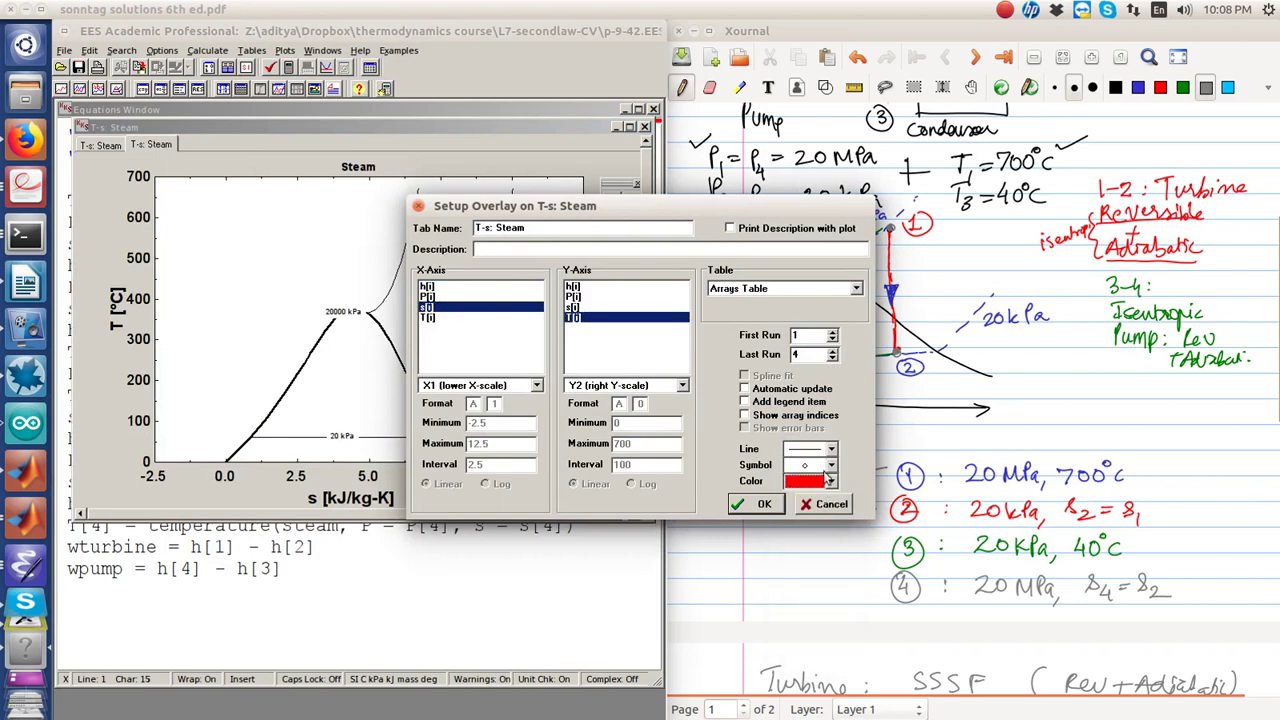
pyautogui.click(830, 464)
pyautogui.click(805, 481)
pyautogui.click(830, 464)
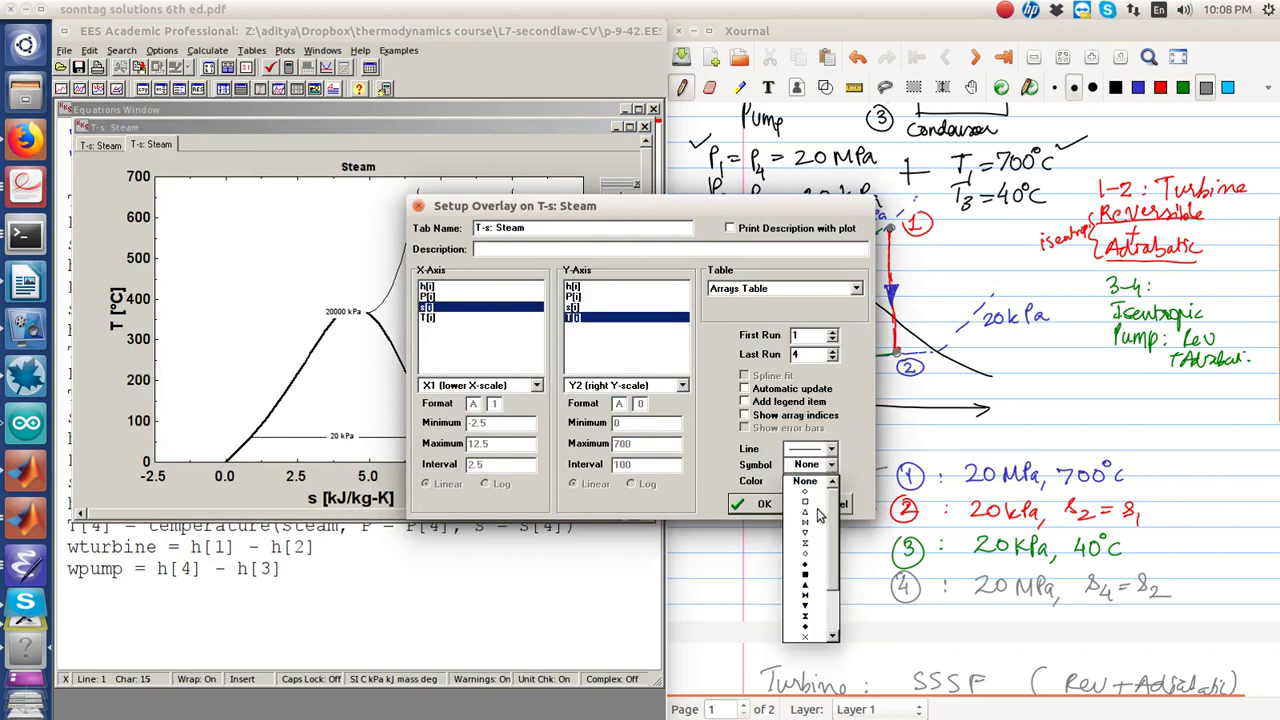
pyautogui.click(808, 575)
pyautogui.click(763, 505)
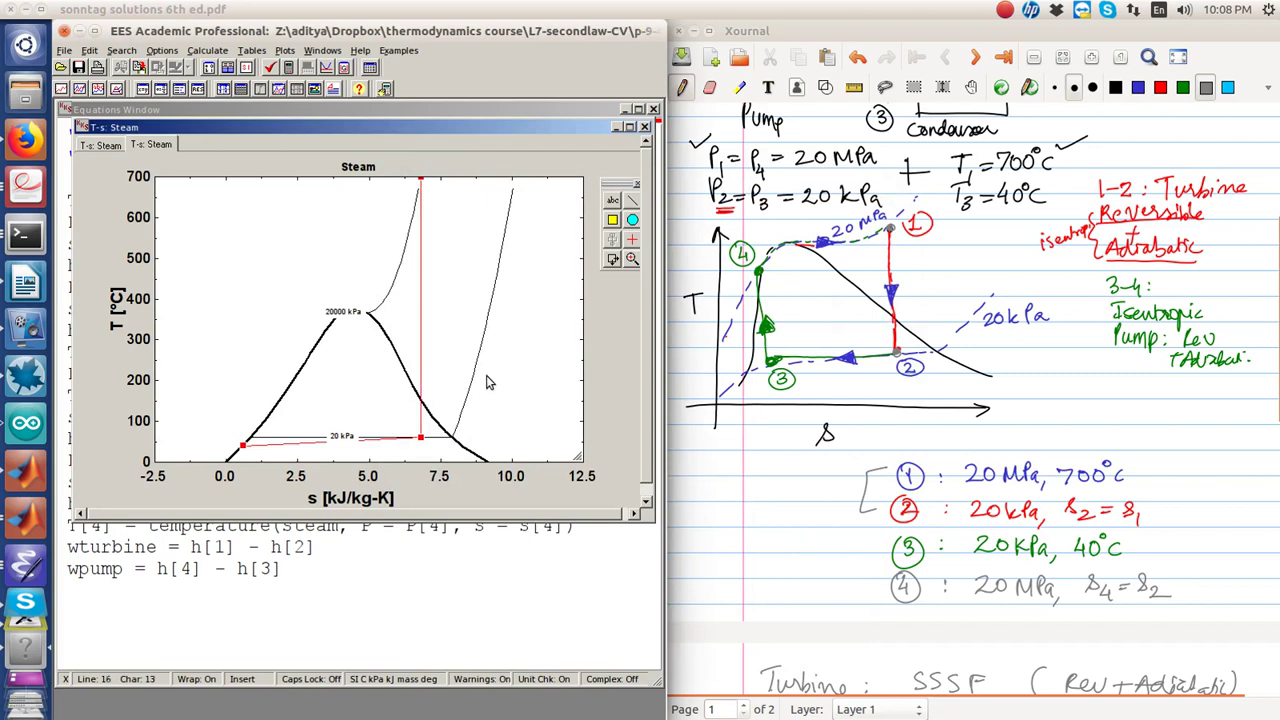
# Examine the overlaid cycle states and the 20 kPa line on the T-s plot, and close the plot window
pyautogui.scroll(-1, 487, 382)
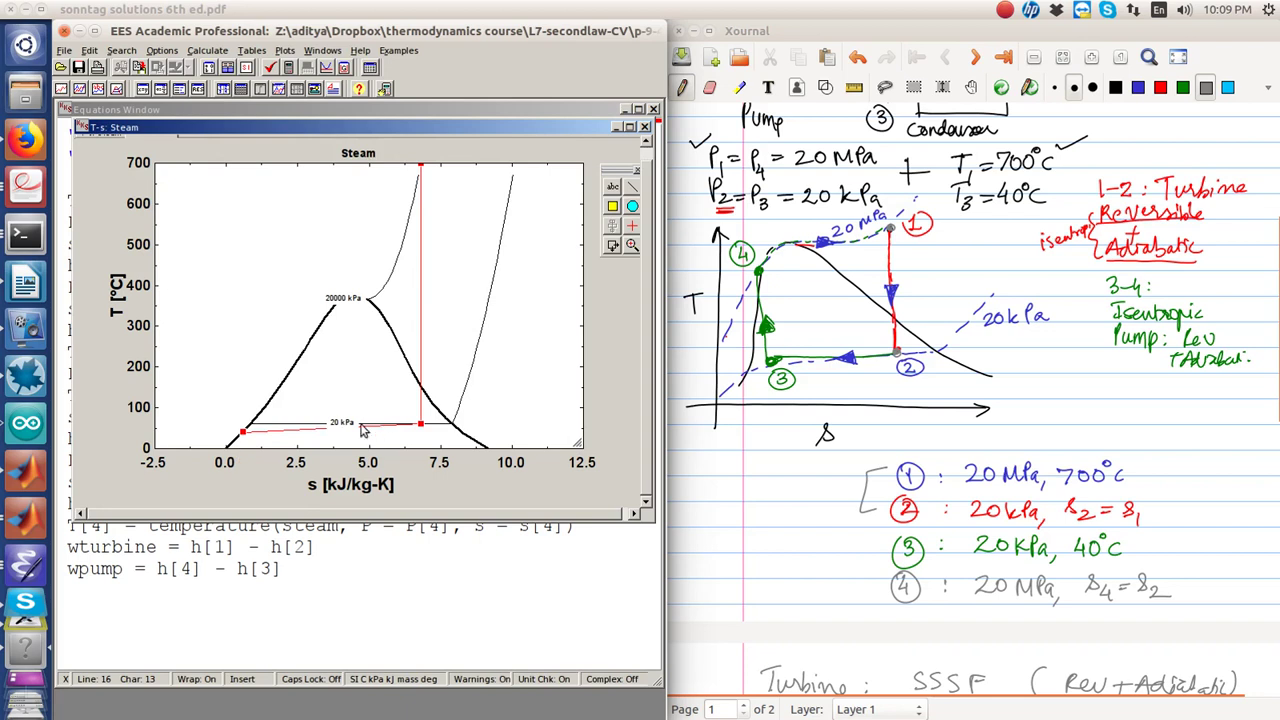
pyautogui.moveTo(343, 423); pyautogui.dragTo(351, 404)
pyautogui.click(472, 127)
pyautogui.click(645, 127)
pyautogui.click(90, 438)
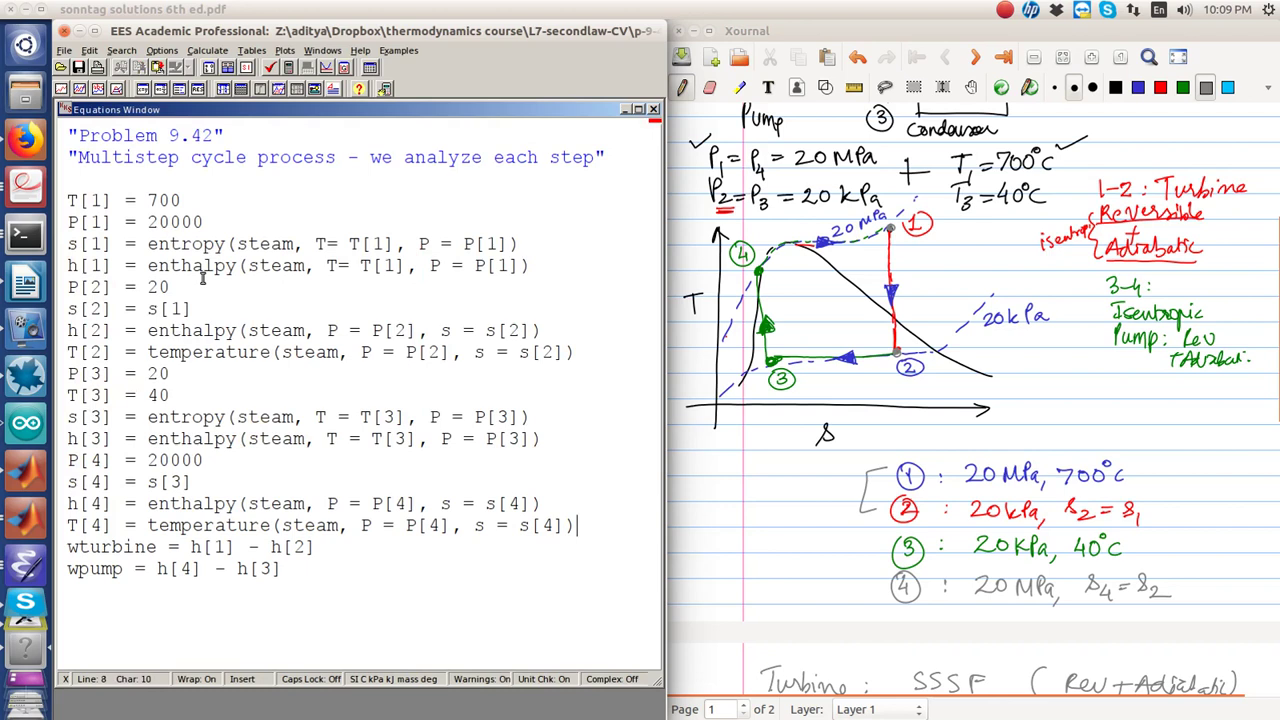
# Solve the equations again, compare the pressure, entropy and temperature of the four states in the arrays table, and close the results
pyautogui.click(296, 68)
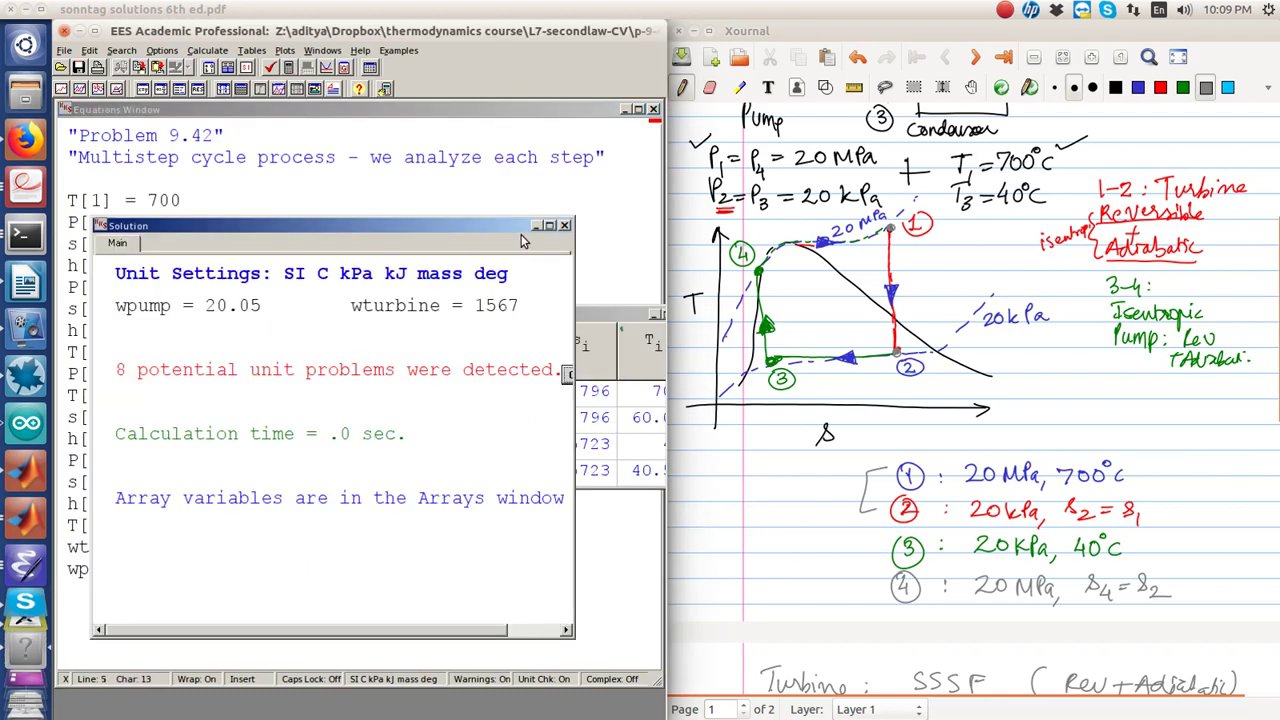
pyautogui.click(565, 225)
pyautogui.moveTo(566, 316); pyautogui.dragTo(450, 248)
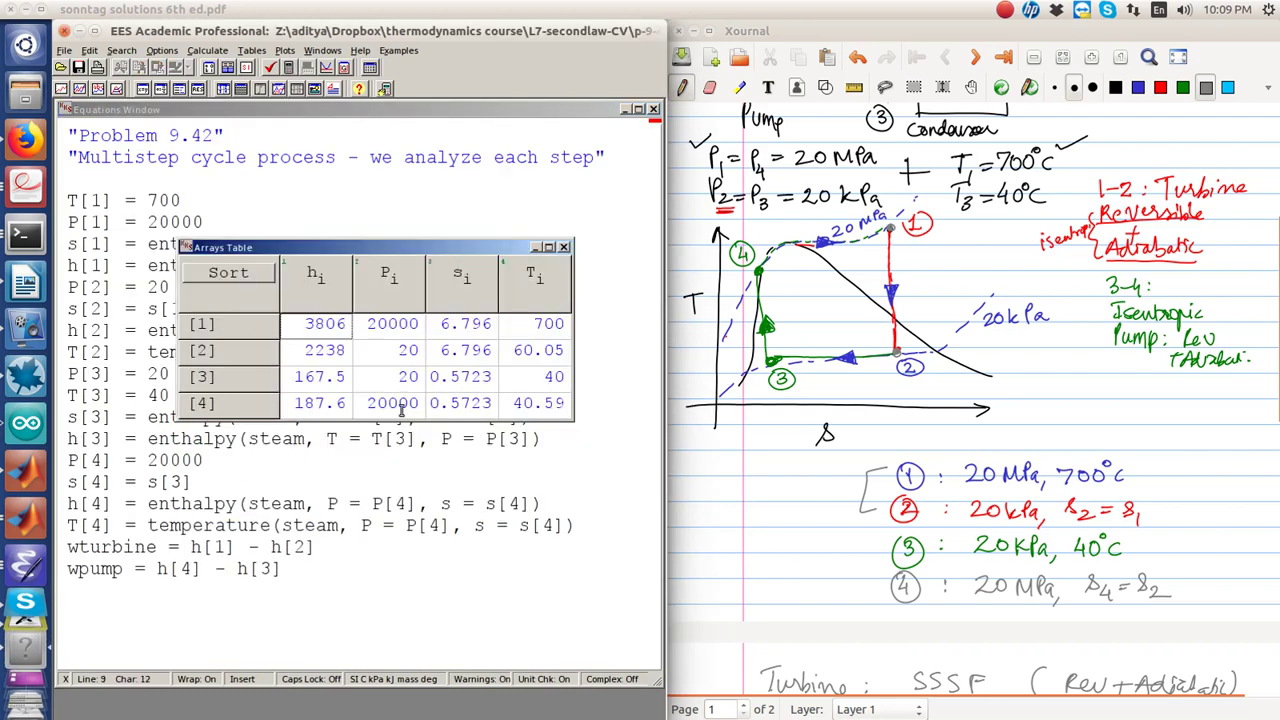
pyautogui.click(386, 424)
pyautogui.click(370, 424)
pyautogui.click(564, 246)
pyautogui.click(323, 51)
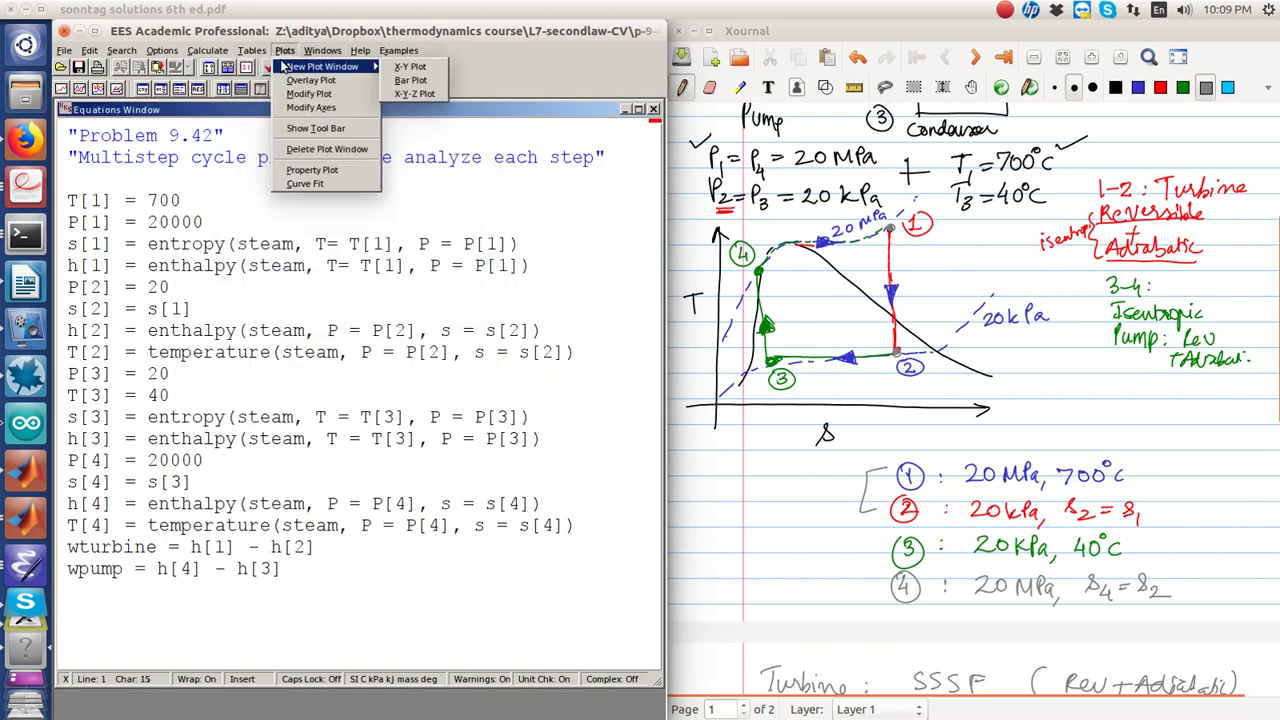
pyautogui.click(288, 53)
pyautogui.click(288, 52)
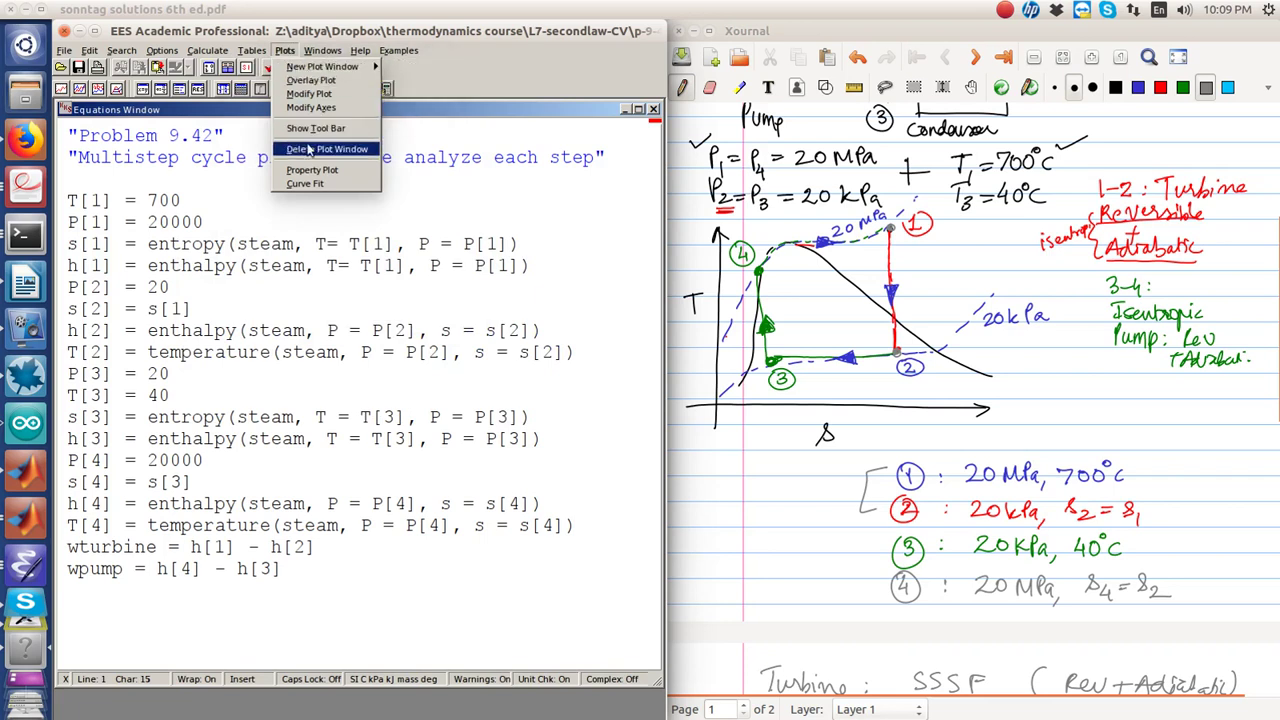
pyautogui.click(638, 109)
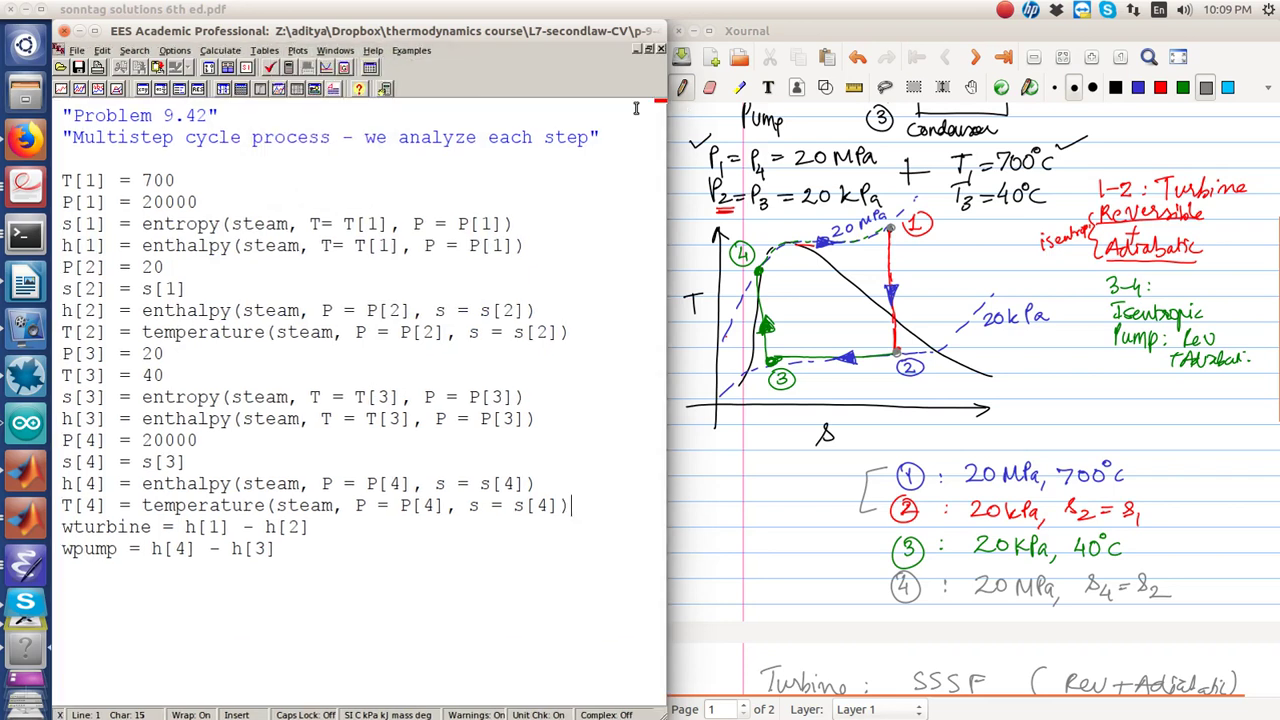
pyautogui.click(648, 48)
pyautogui.moveTo(437, 88); pyautogui.dragTo(461, 218)
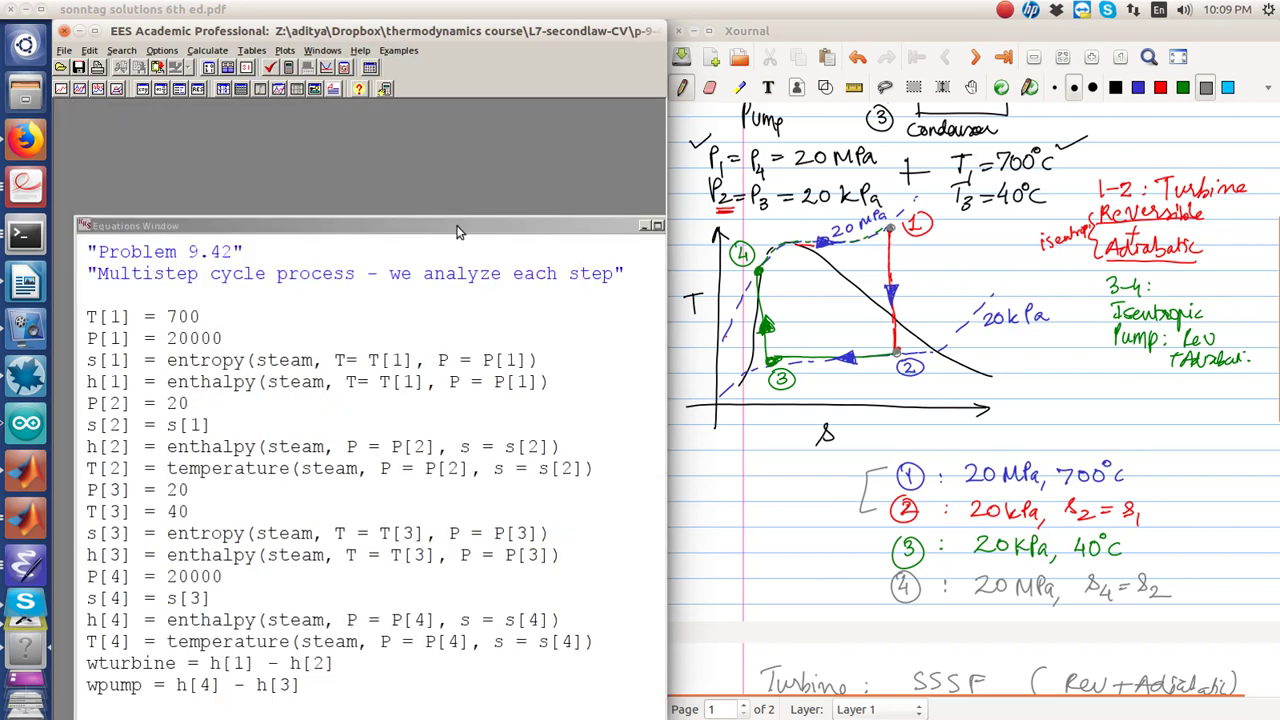
pyautogui.doubleClick(461, 226)
pyautogui.click(285, 50)
pyautogui.moveTo(290, 68)
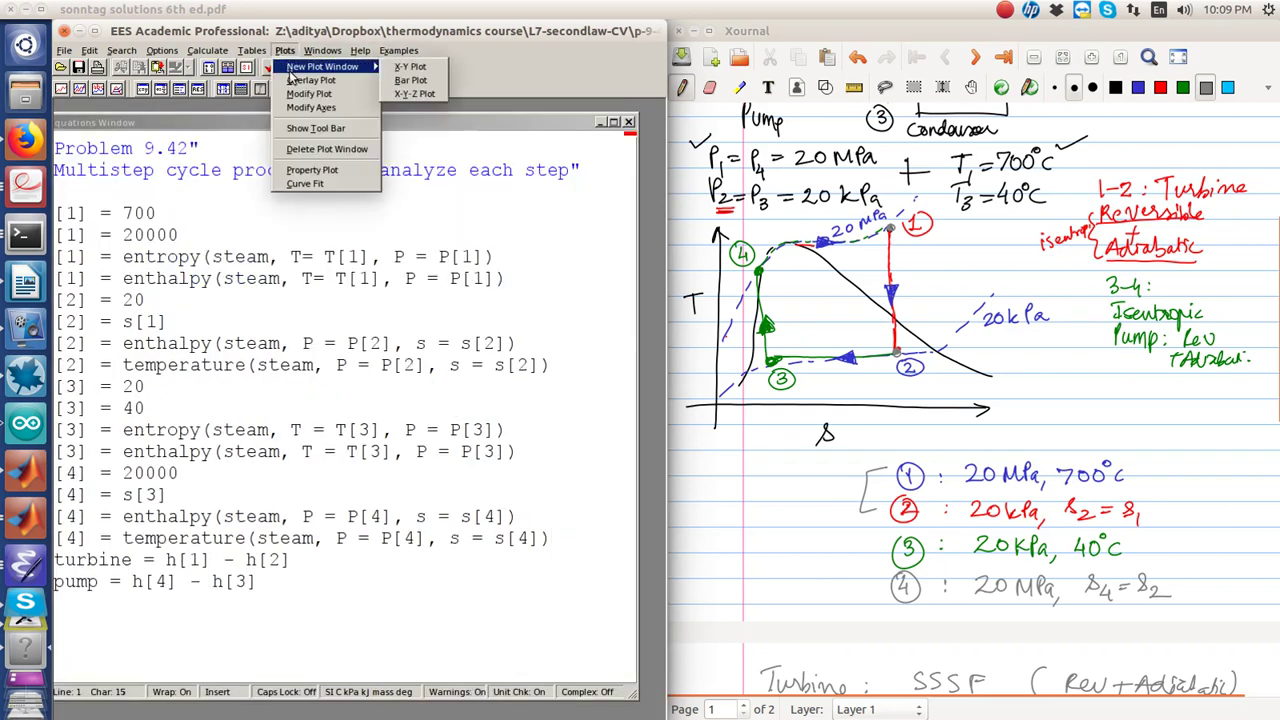
pyautogui.click(305, 80)
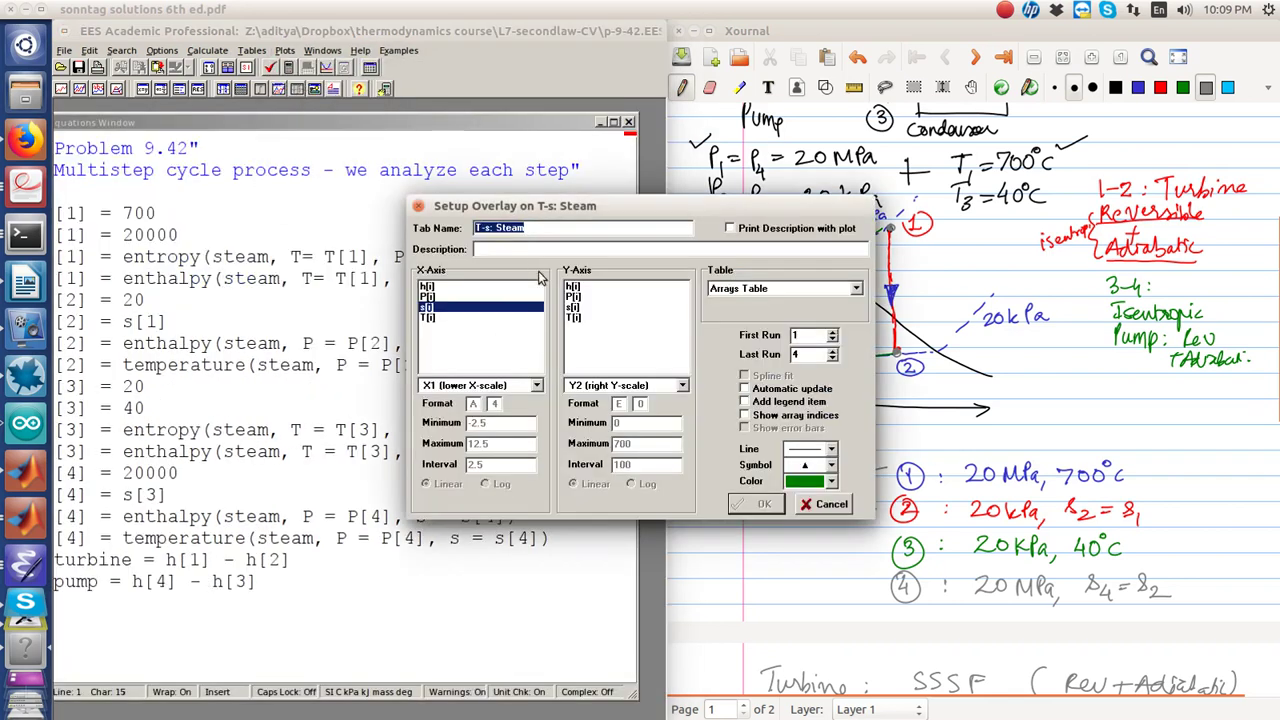
pyautogui.click(806, 504)
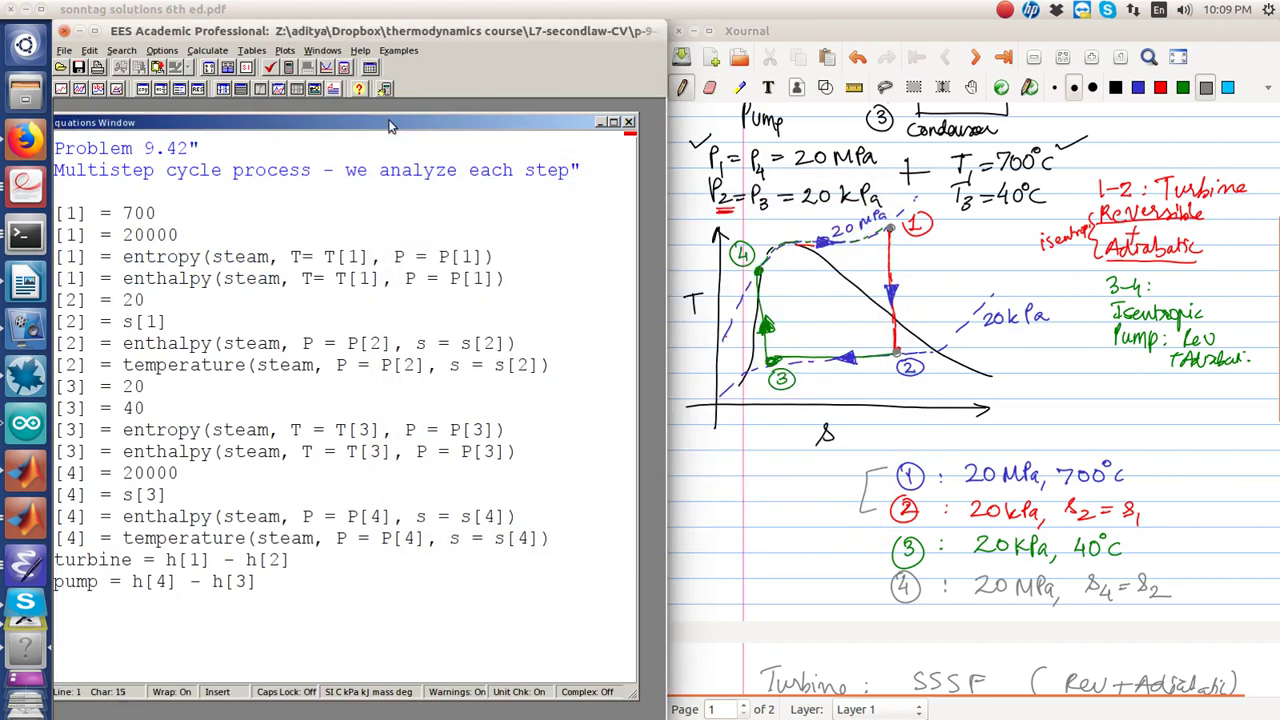
# Bring back the plot window by creating a new steam T-s property plot, and show the plot with the overlaid cycle
pyautogui.click(285, 50)
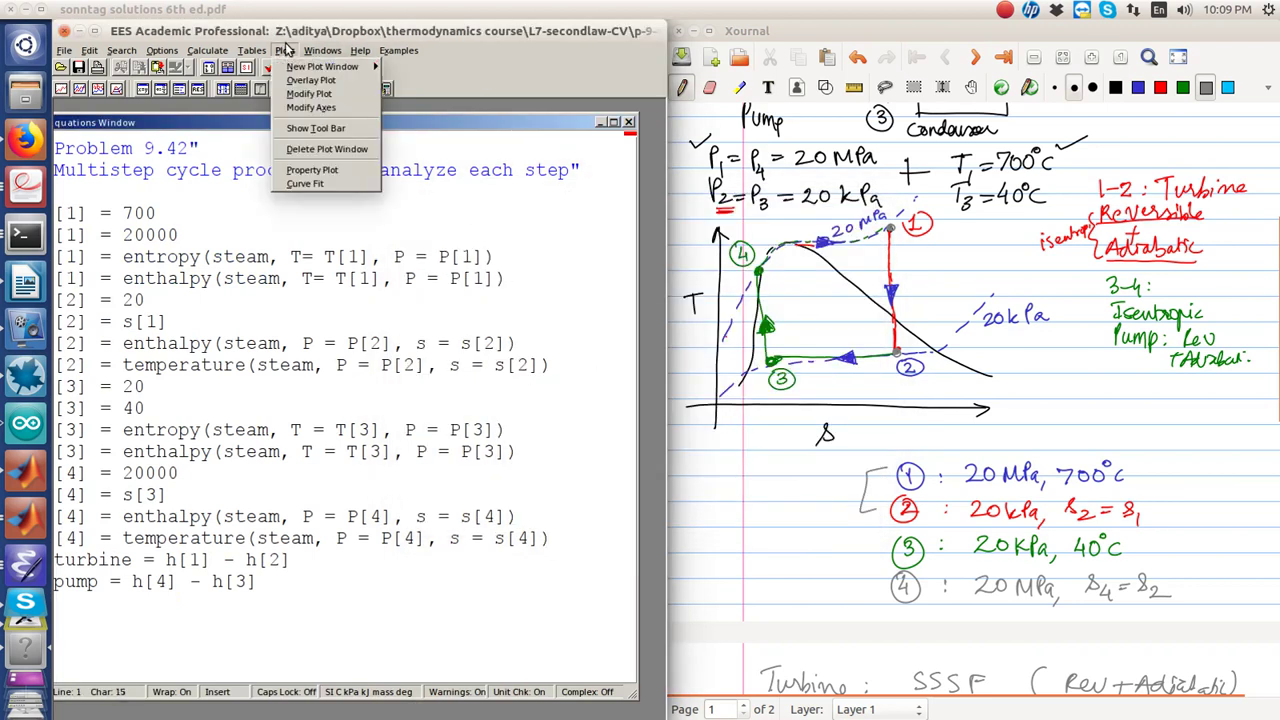
pyautogui.click(312, 170)
pyautogui.click(768, 172)
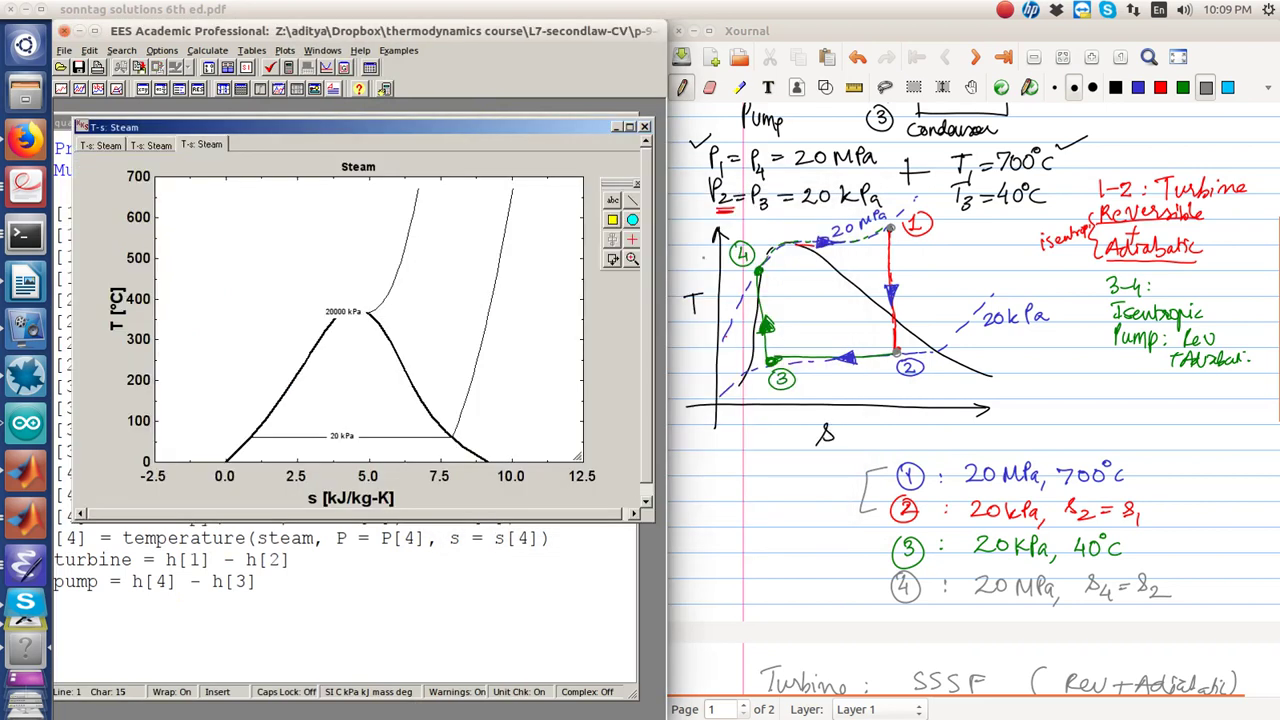
pyautogui.click(148, 145)
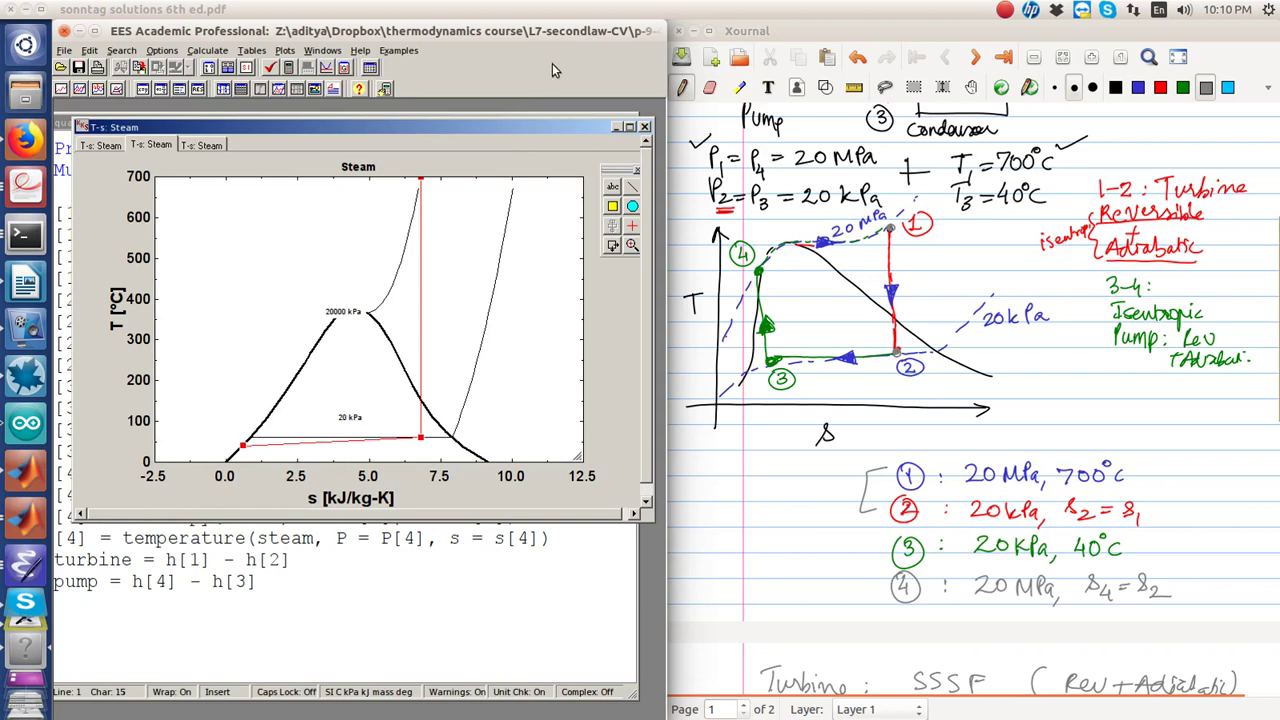
# Maximize the EES window and enlarge the overlaid T-s plot to fill most of the screen
pyautogui.press('ctrl+super+Up')
pyautogui.click(627, 85)
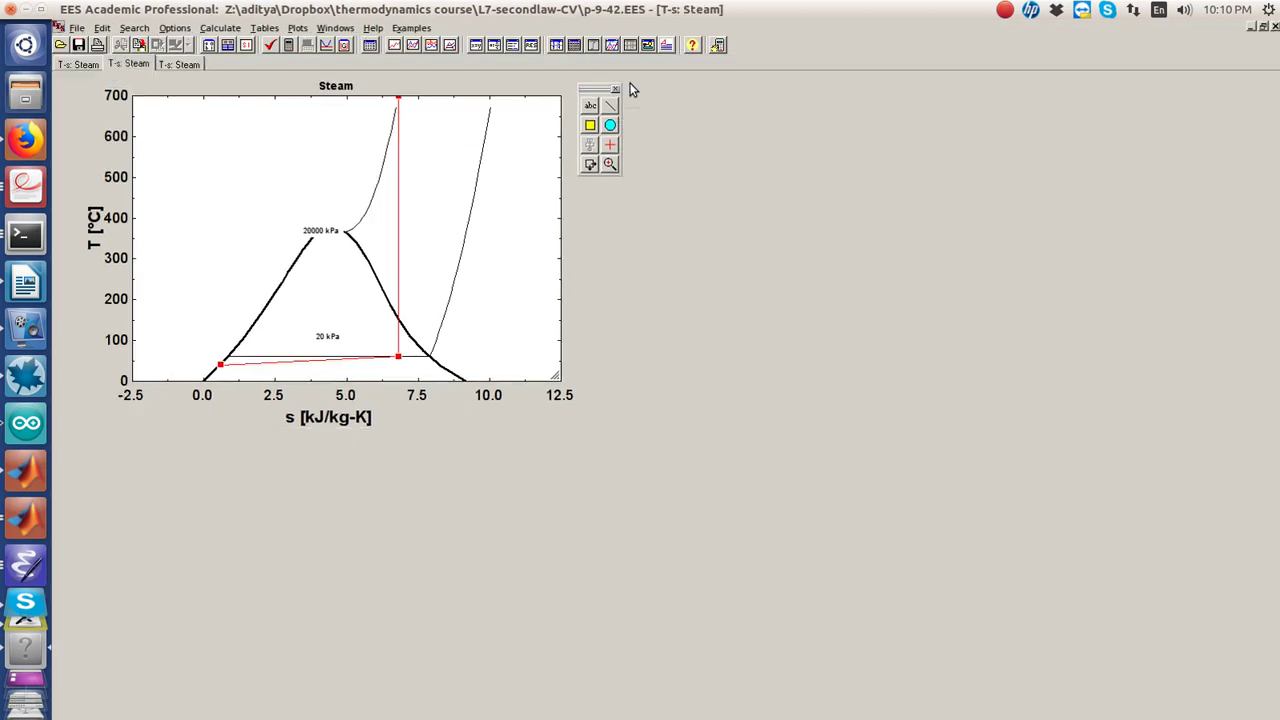
pyautogui.moveTo(561, 384); pyautogui.dragTo(1032, 580)
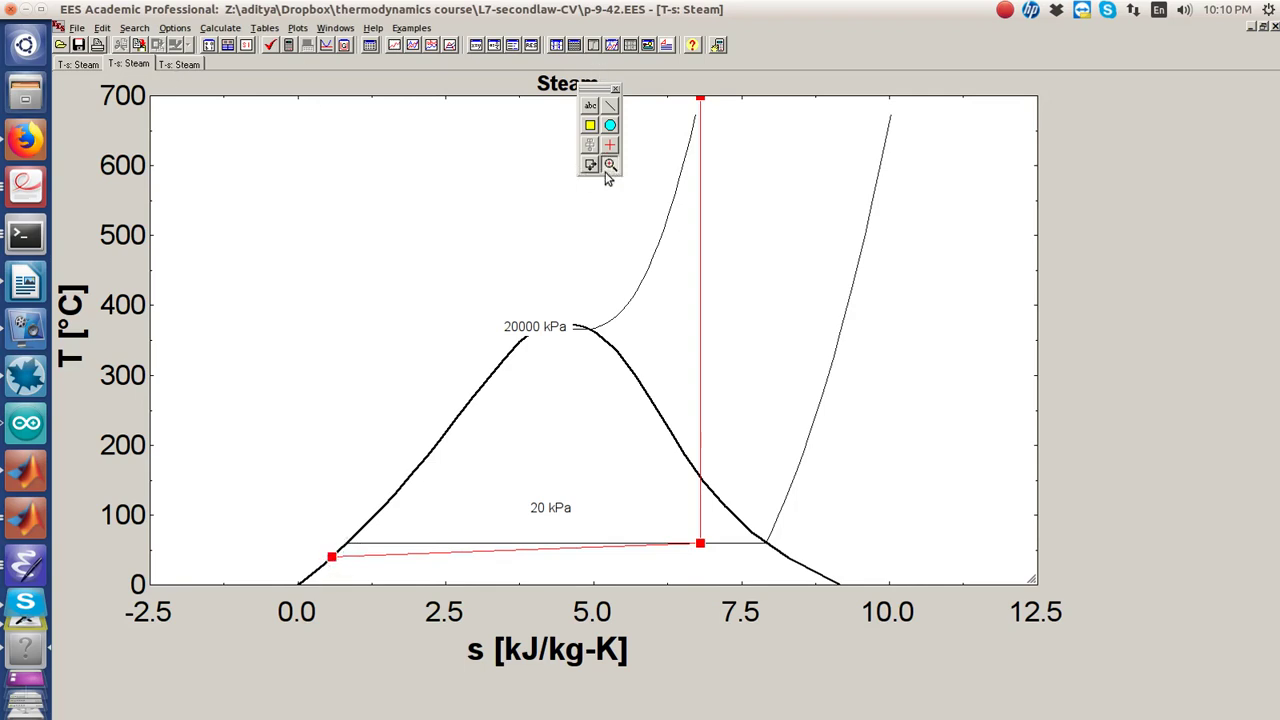
# Zoom three times into the overlaid plot around the pump states 3 and 4 on the saturated liquid line
pyautogui.moveTo(290, 460); pyautogui.dragTo(422, 603)
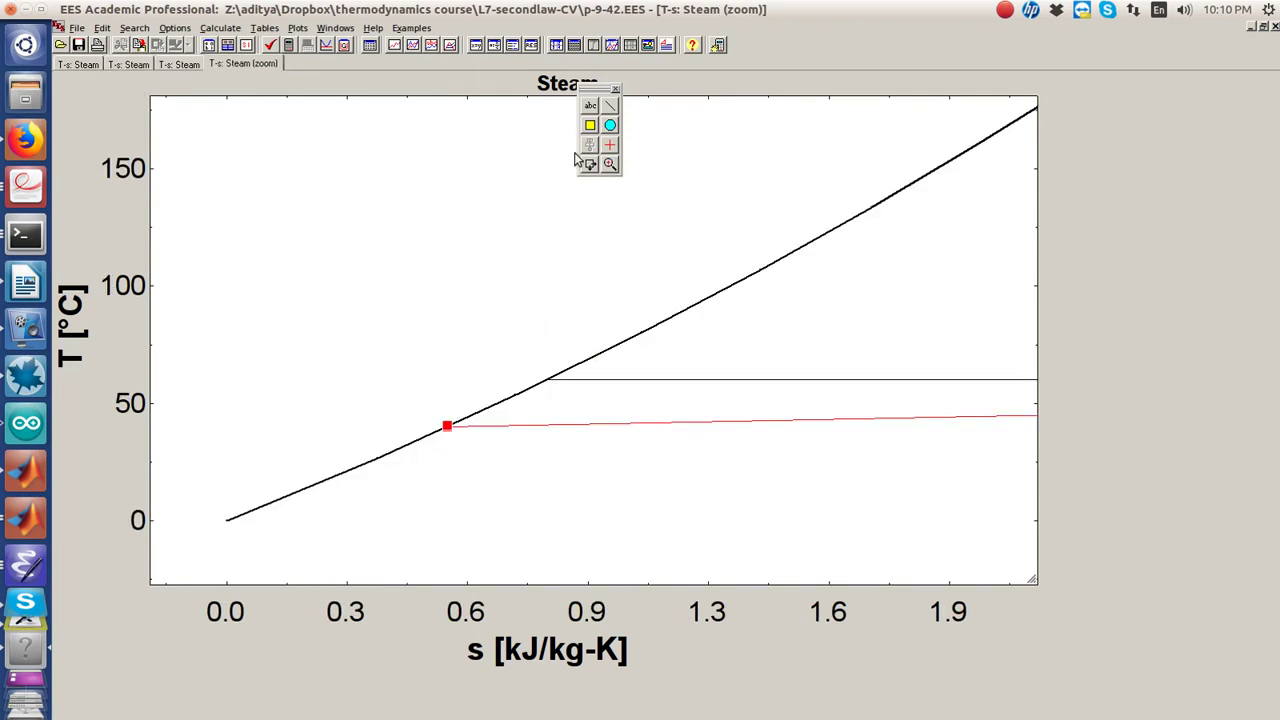
pyautogui.click(612, 165)
pyautogui.moveTo(389, 374); pyautogui.dragTo(493, 461)
pyautogui.click(610, 165)
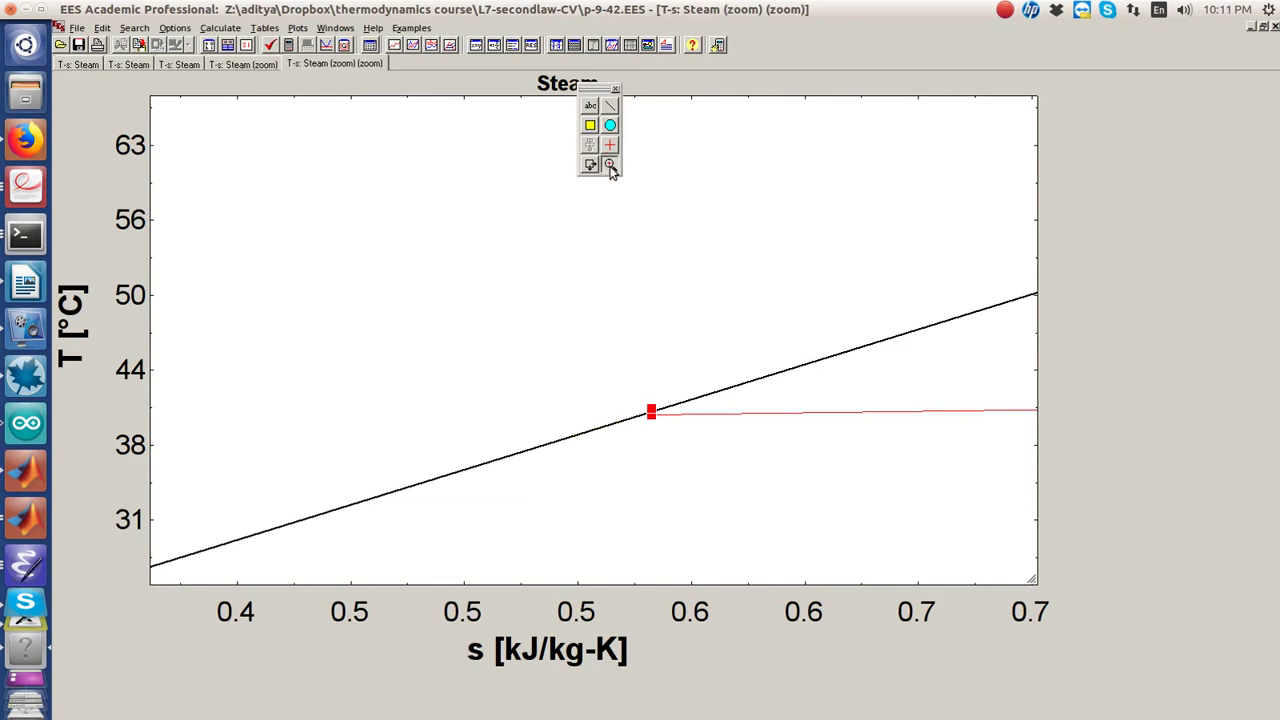
pyautogui.moveTo(577, 352); pyautogui.dragTo(716, 468)
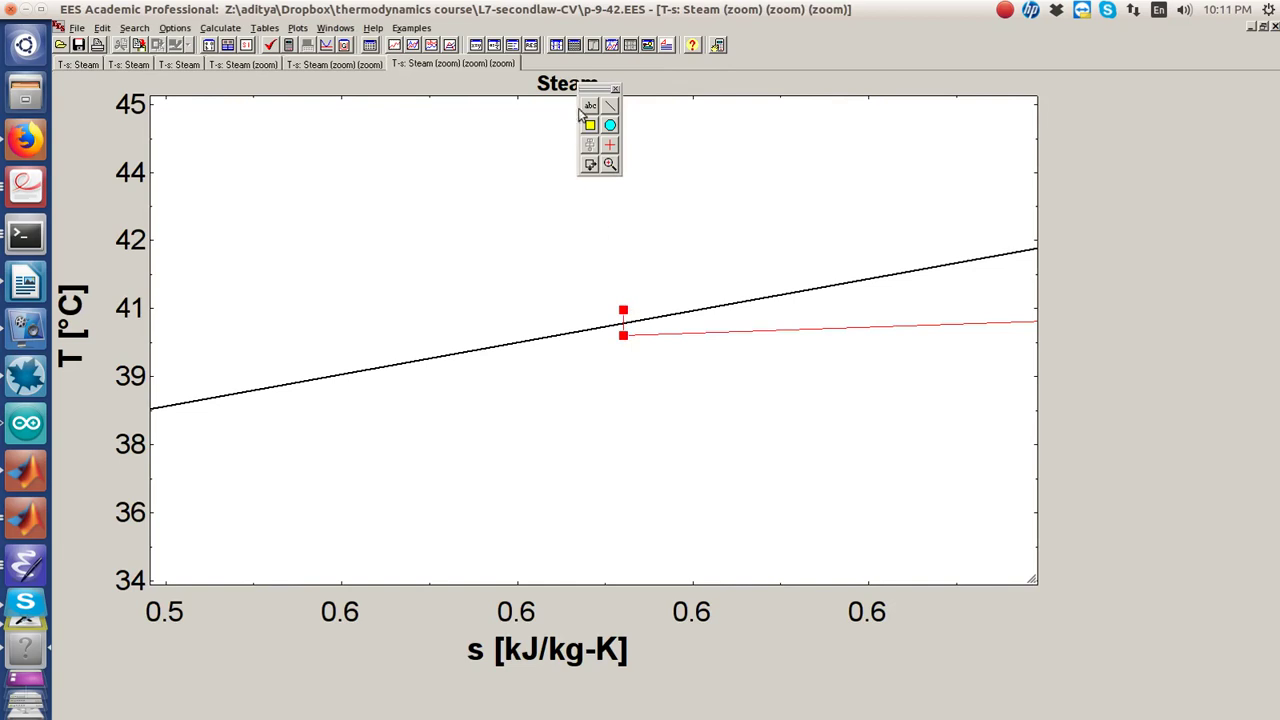
# Leave the plot settings unchanged, close the plot window and return to the equations beside the handwritten notes
pyautogui.click(610, 165)
pyautogui.doubleClick(511, 254)
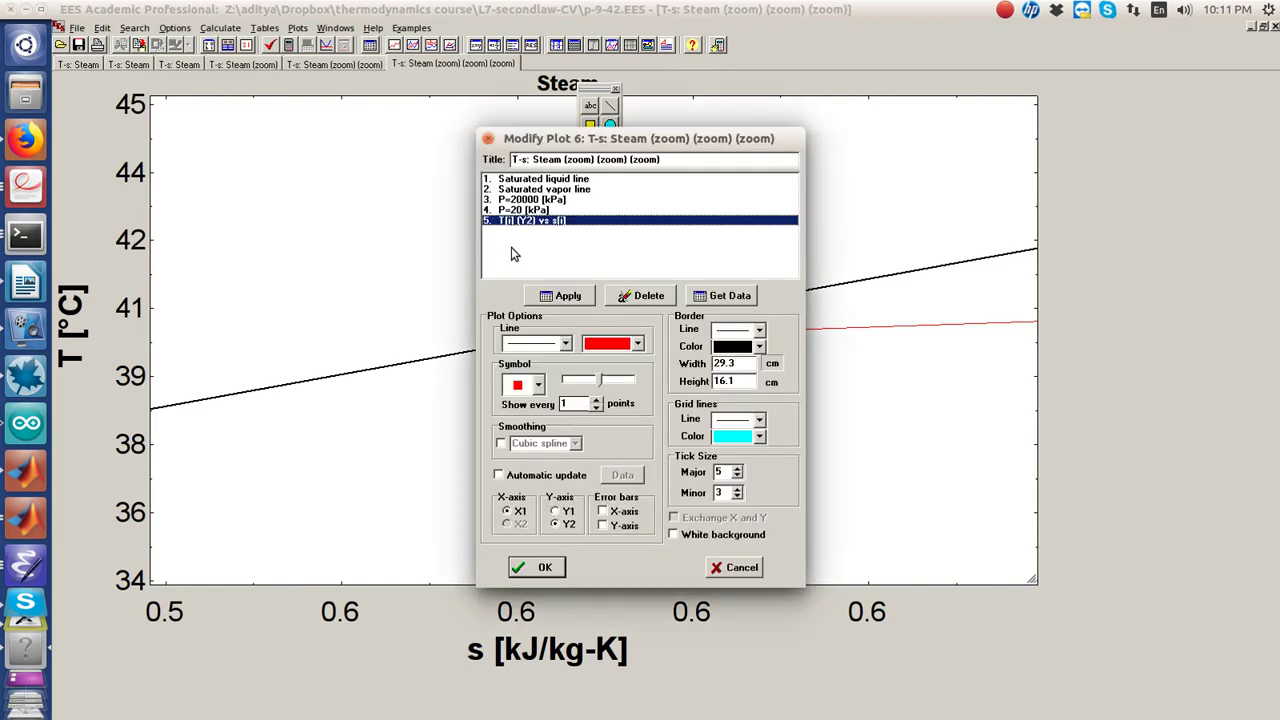
pyautogui.press('Escape')
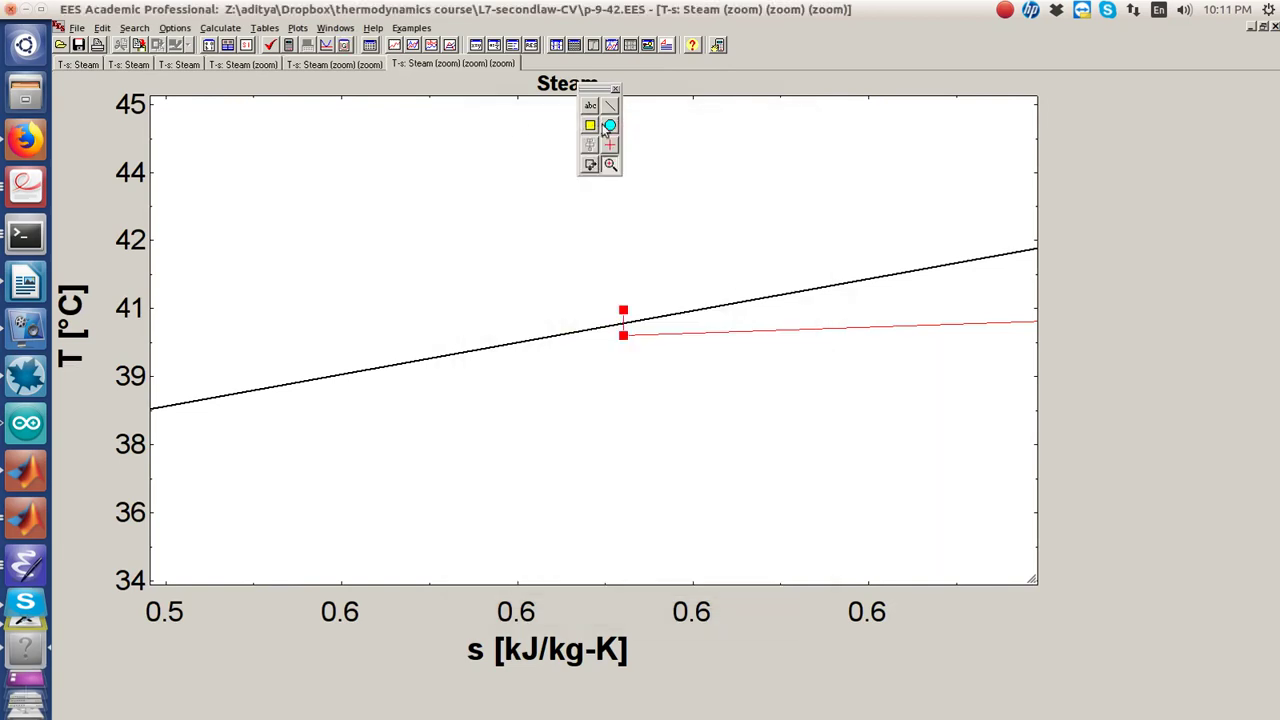
pyautogui.click(590, 165)
pyautogui.click(1276, 28)
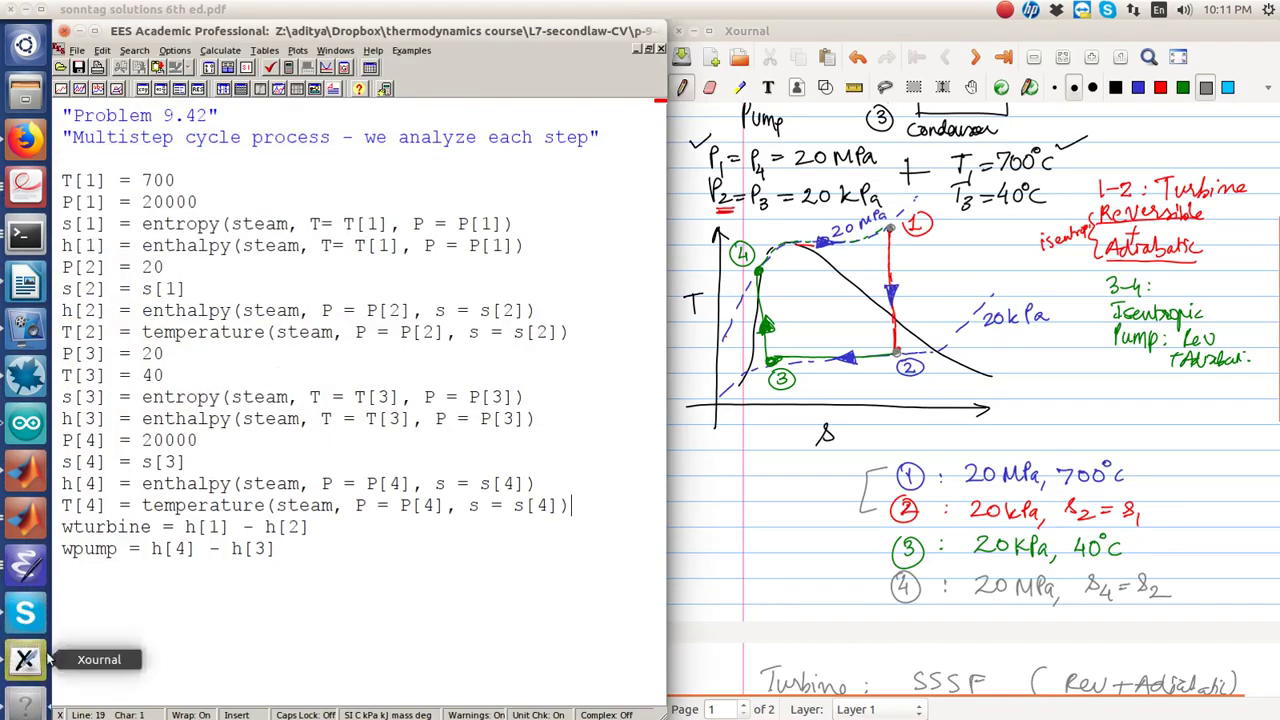
# Switch to page 2 of the Xournal notes and sketch T-s axes with a saturation dome in black below the turbine equations
pyautogui.scroll(-5, 970, 400)
pyautogui.scroll(-5, 1026, 423)
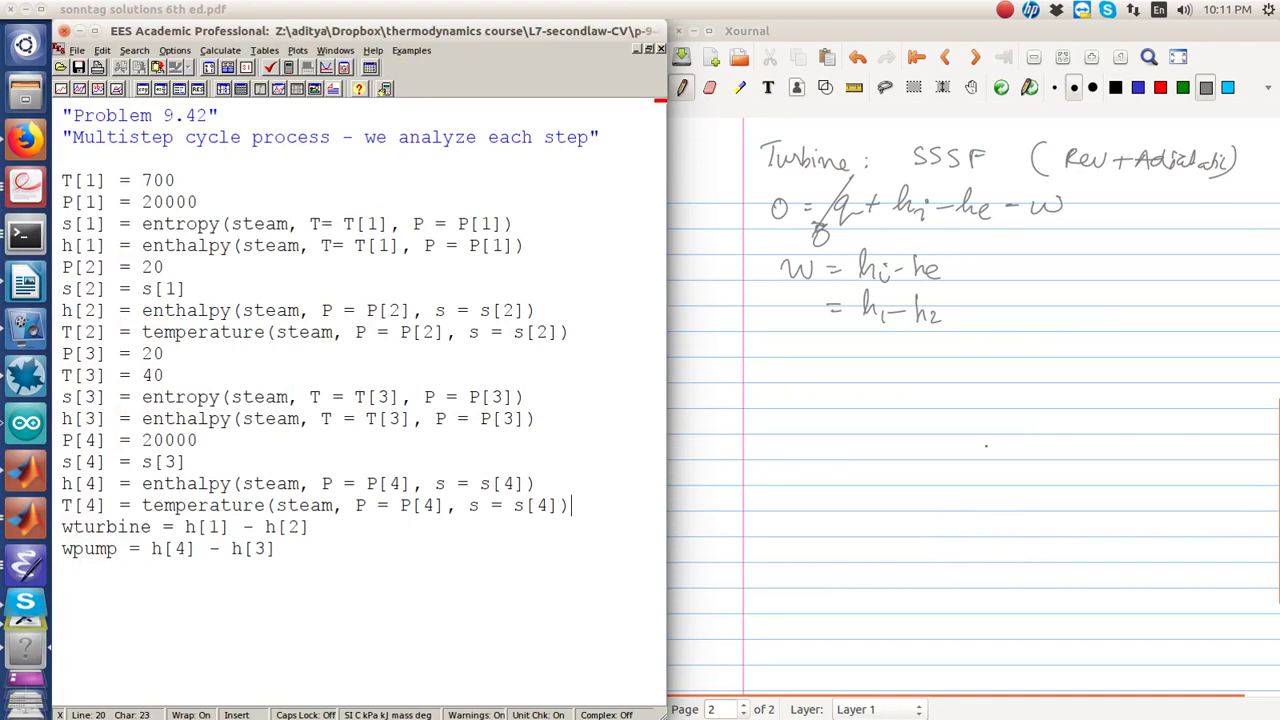
pyautogui.click(788, 391)
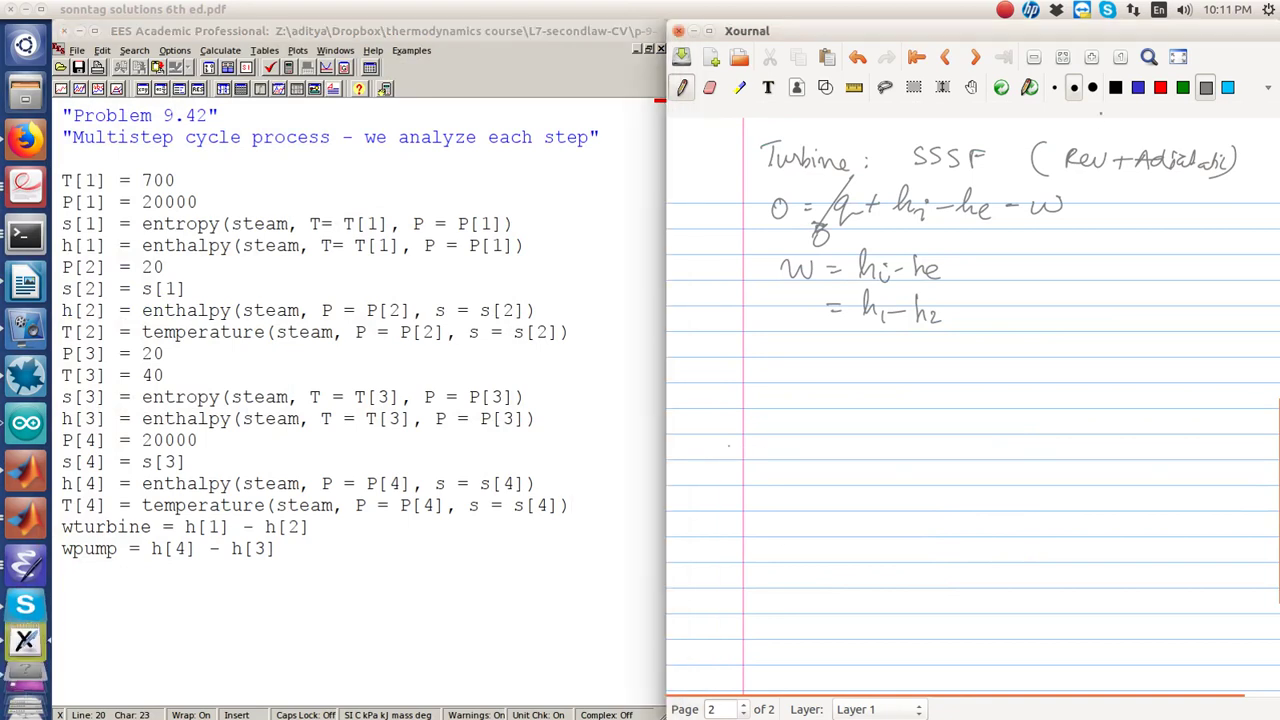
pyautogui.click(1116, 87)
pyautogui.moveTo(818, 352); pyautogui.dragTo(818, 614)
pyautogui.moveTo(752, 578); pyautogui.dragTo(1154, 568)
pyautogui.moveTo(871, 558)
pyautogui.mouseDown()
pyautogui.moveTo(910, 397)
pyautogui.moveTo(1000, 436)
pyautogui.moveTo(1147, 548)
pyautogui.mouseUp()
# Draw the turbine expansion and constant-pressure condenser path with its dashed shortcut, and detail the circled pump process from 20 kPa to 20 MPa
pyautogui.moveTo(1064, 348); pyautogui.dragTo(1064, 498)
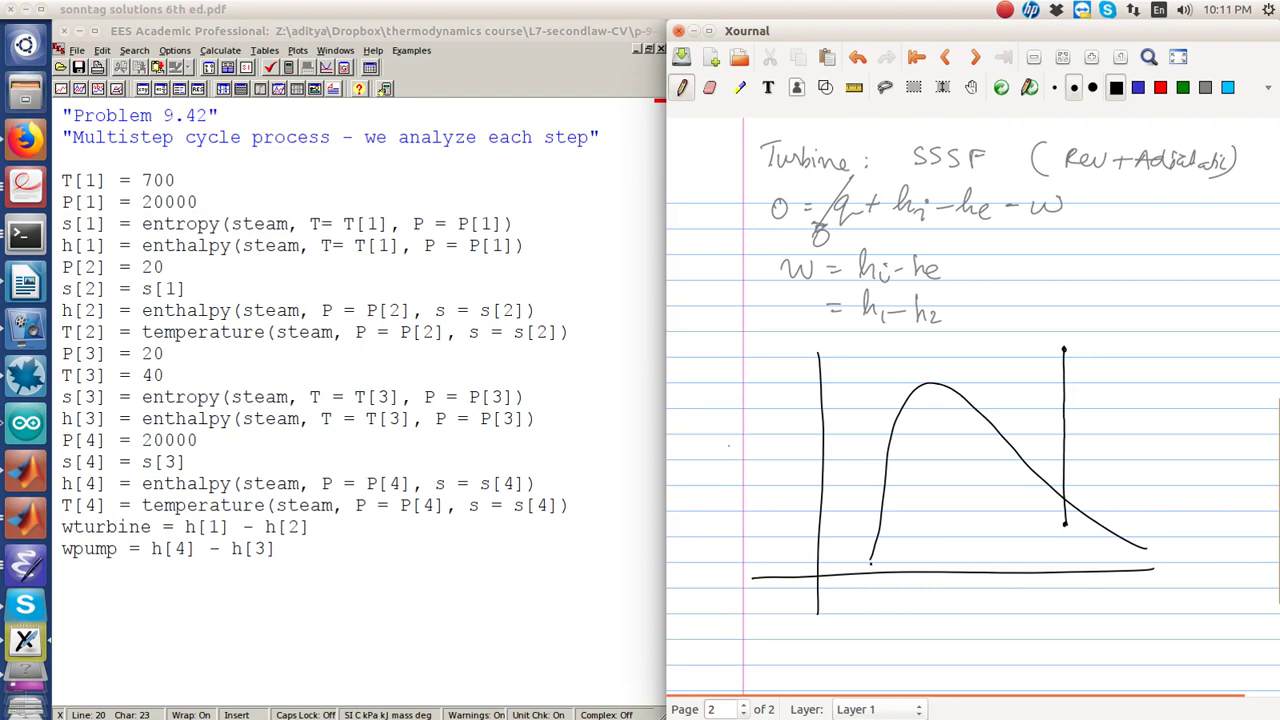
pyautogui.moveTo(861, 571)
pyautogui.mouseDown()
pyautogui.moveTo(876, 540)
pyautogui.moveTo(1105, 527)
pyautogui.moveTo(1204, 430)
pyautogui.mouseUp()
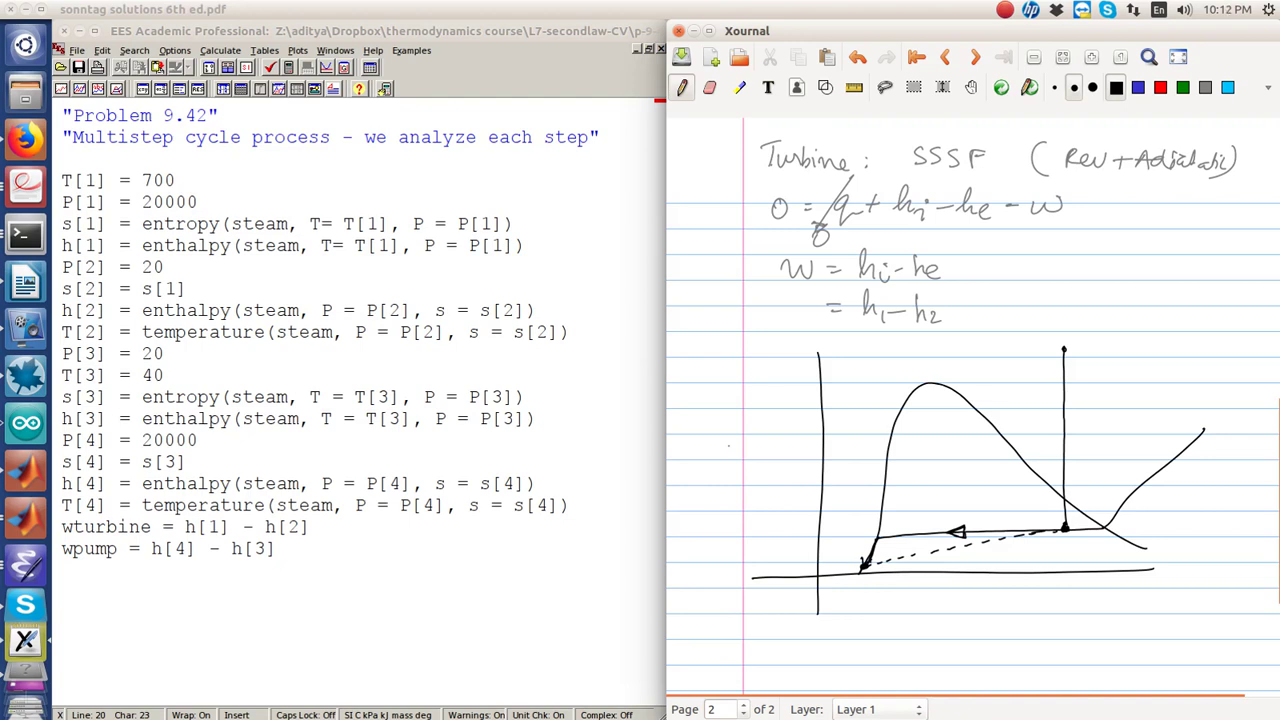
pyautogui.moveTo(858, 546); pyautogui.dragTo(853, 550)
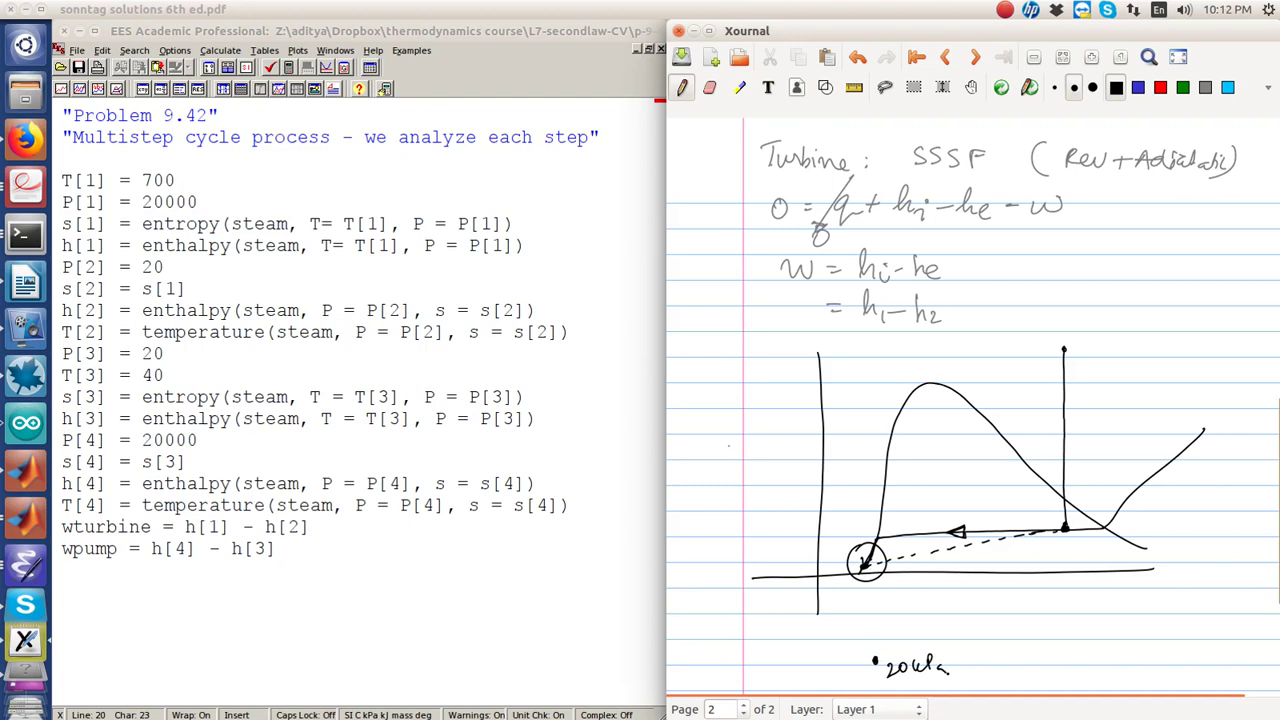
pyautogui.moveTo(871, 608); pyautogui.dragTo(916, 600)
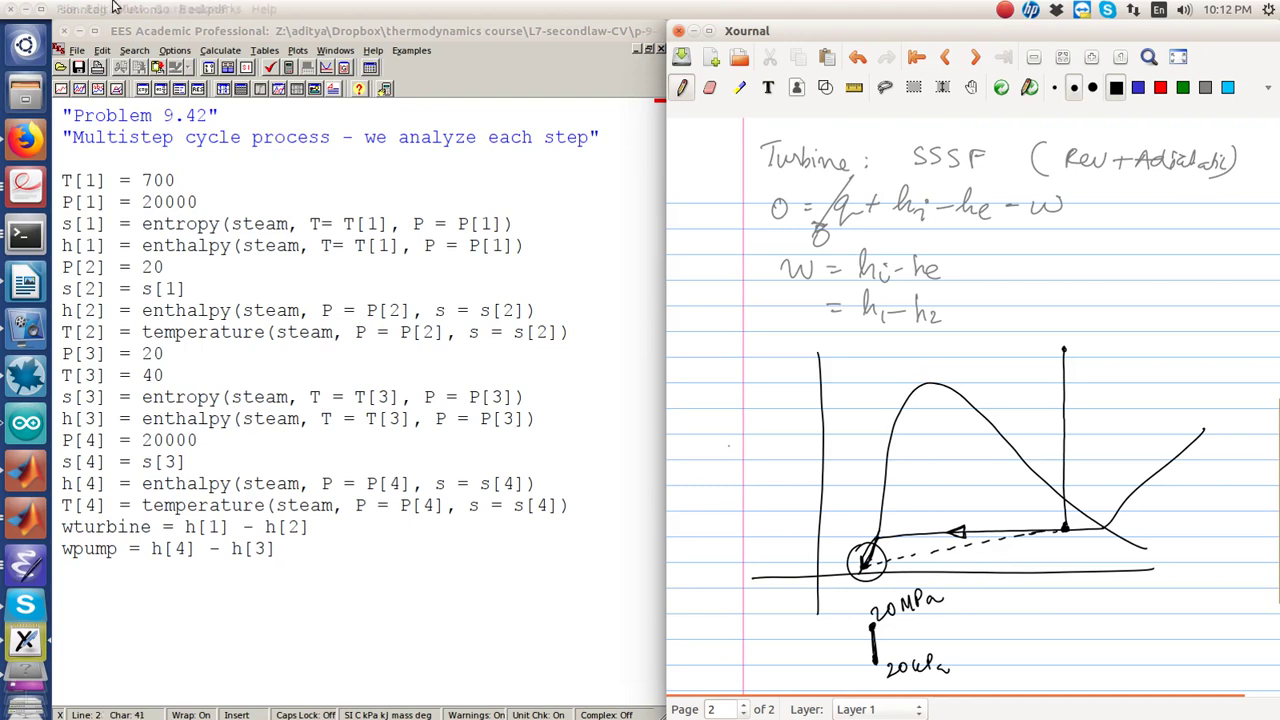
# Switch back to EES and reopen the plot window by creating another steam T-s property plot
pyautogui.click(308, 50)
pyautogui.moveTo(311, 68)
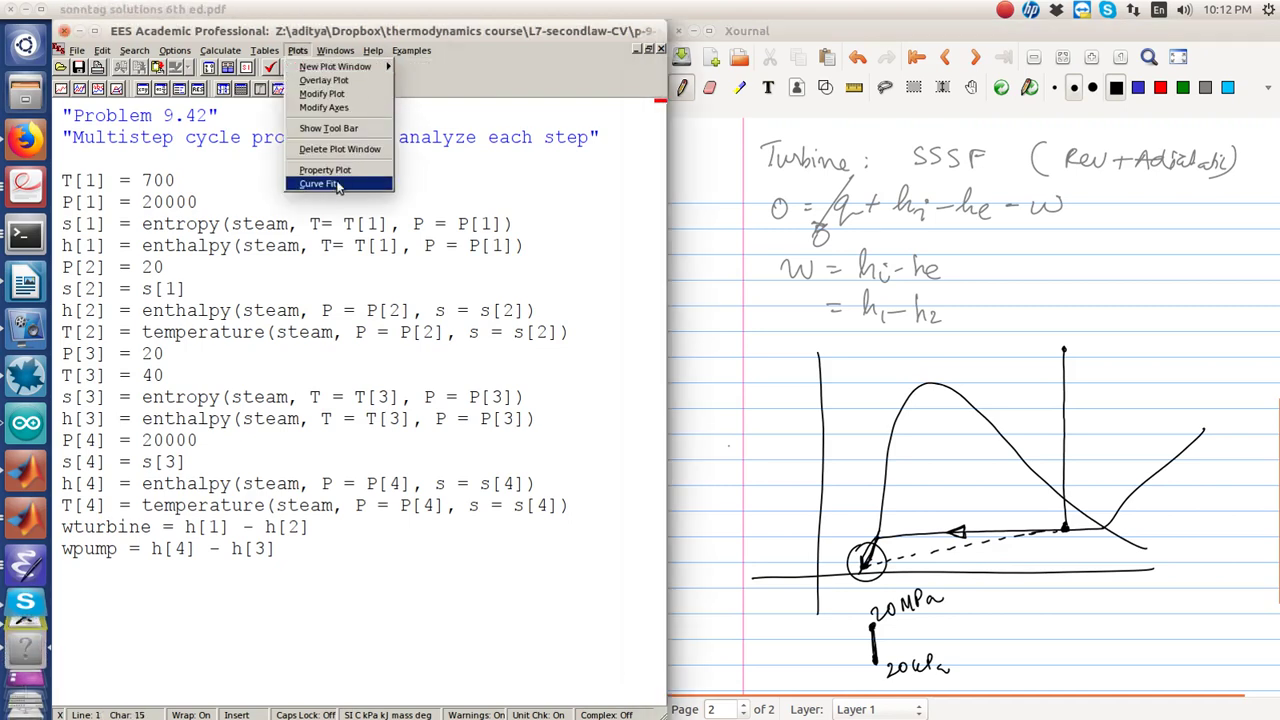
pyautogui.click(325, 170)
pyautogui.click(770, 255)
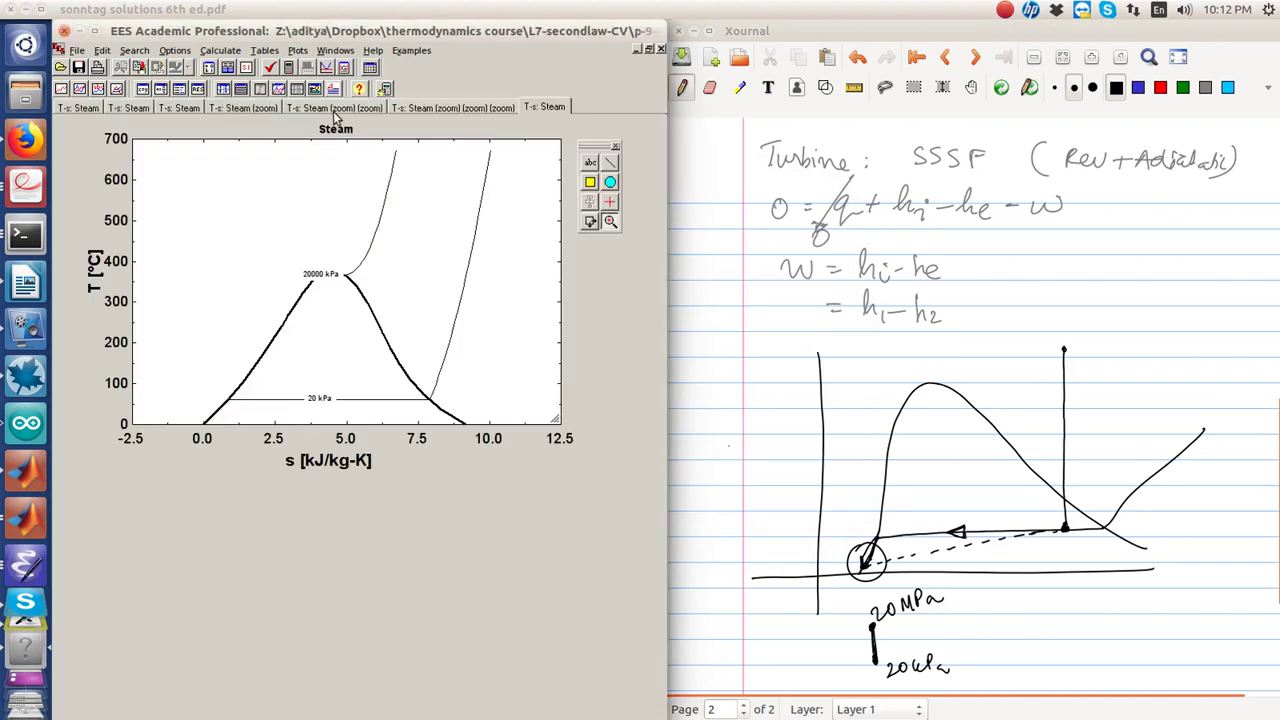
# Compare the overlaid cycle plot with its zoomed views around states 3 and 4, and close the plot window
pyautogui.click(186, 108)
pyautogui.click(142, 109)
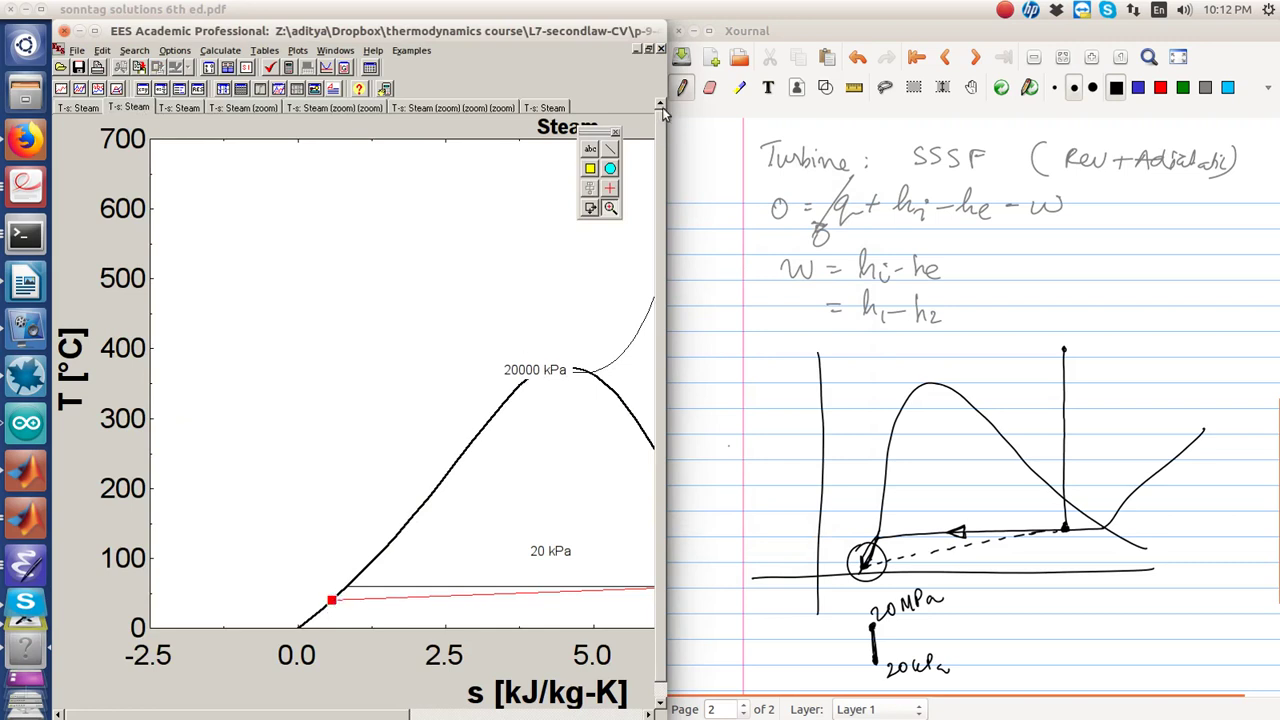
pyautogui.click(254, 107)
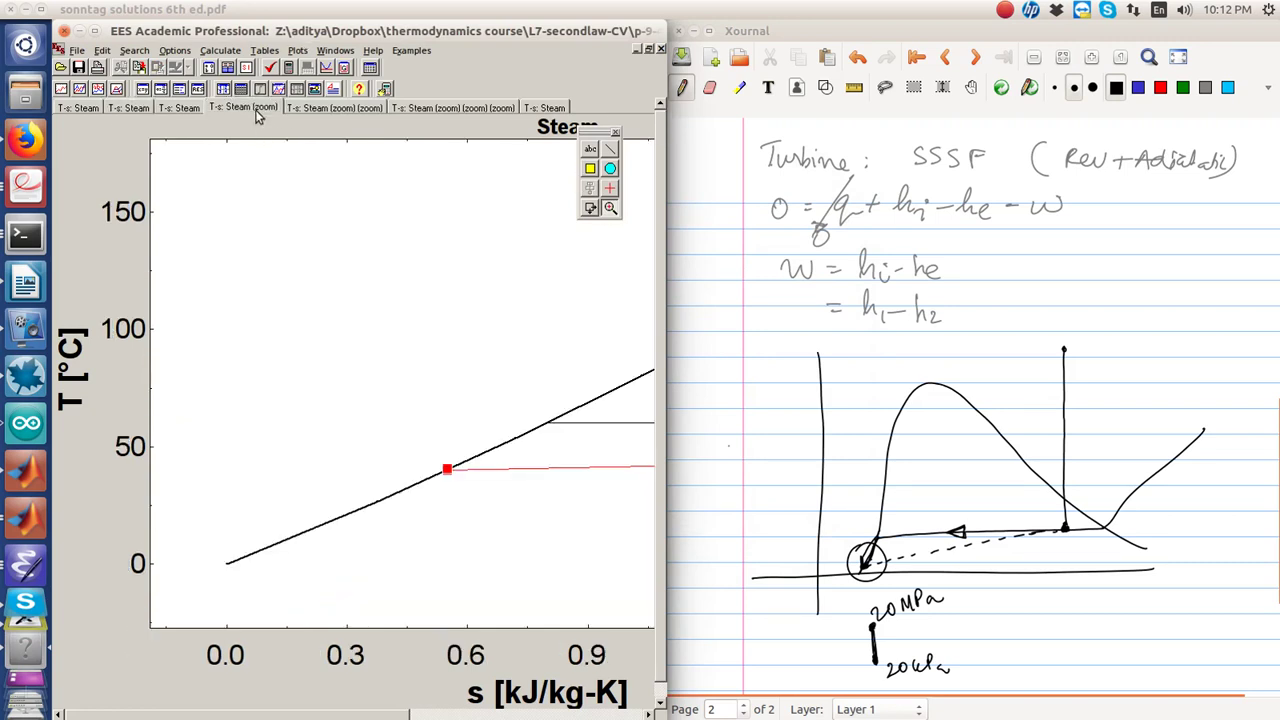
pyautogui.click(450, 108)
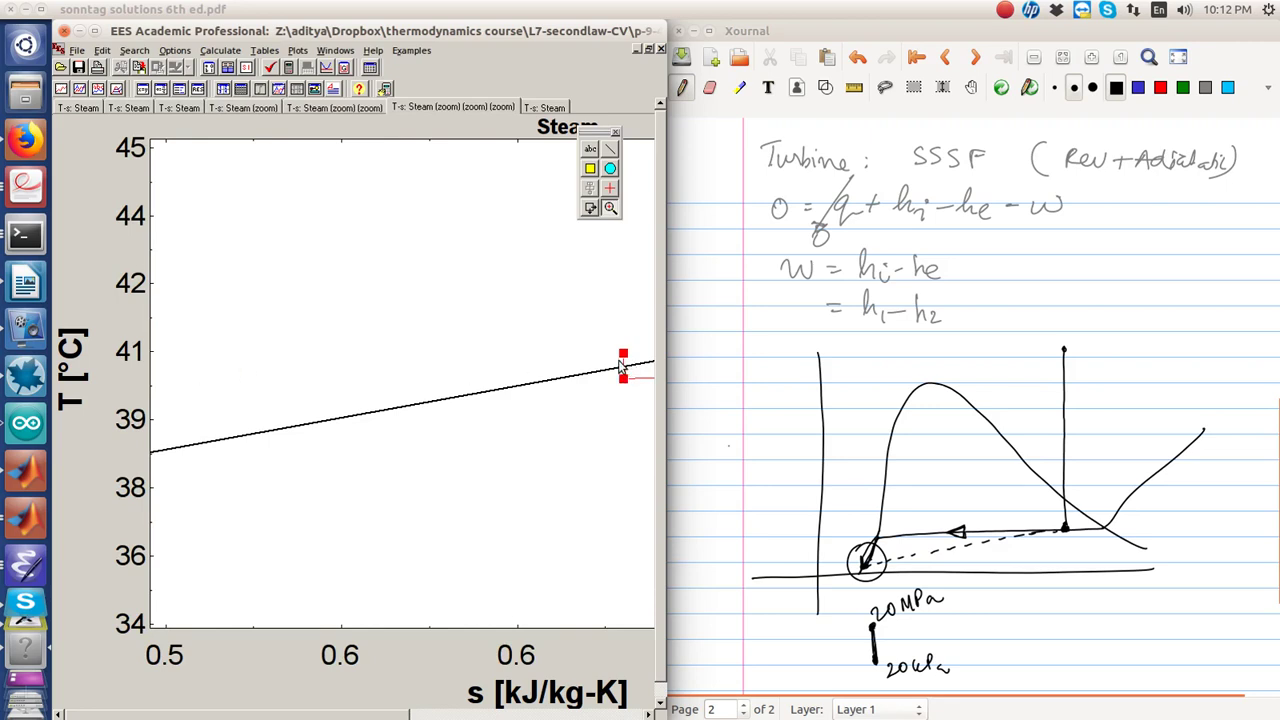
pyautogui.click(661, 48)
pyautogui.click(465, 203)
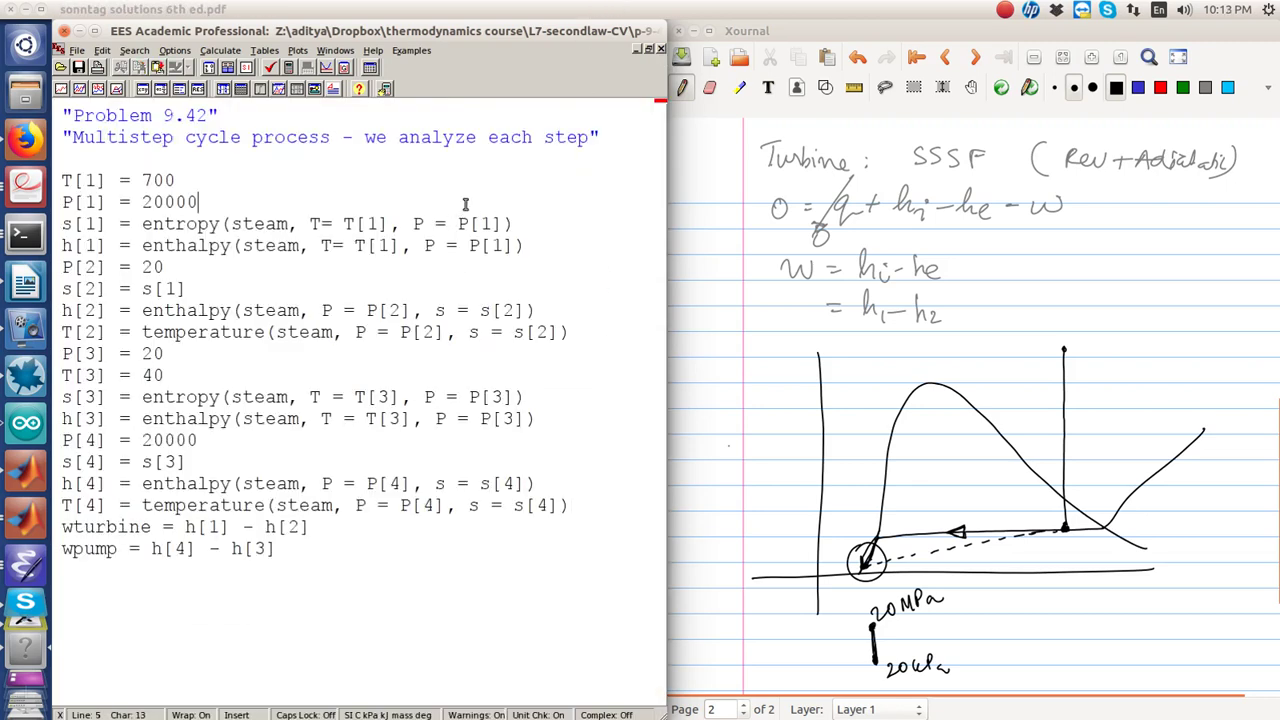